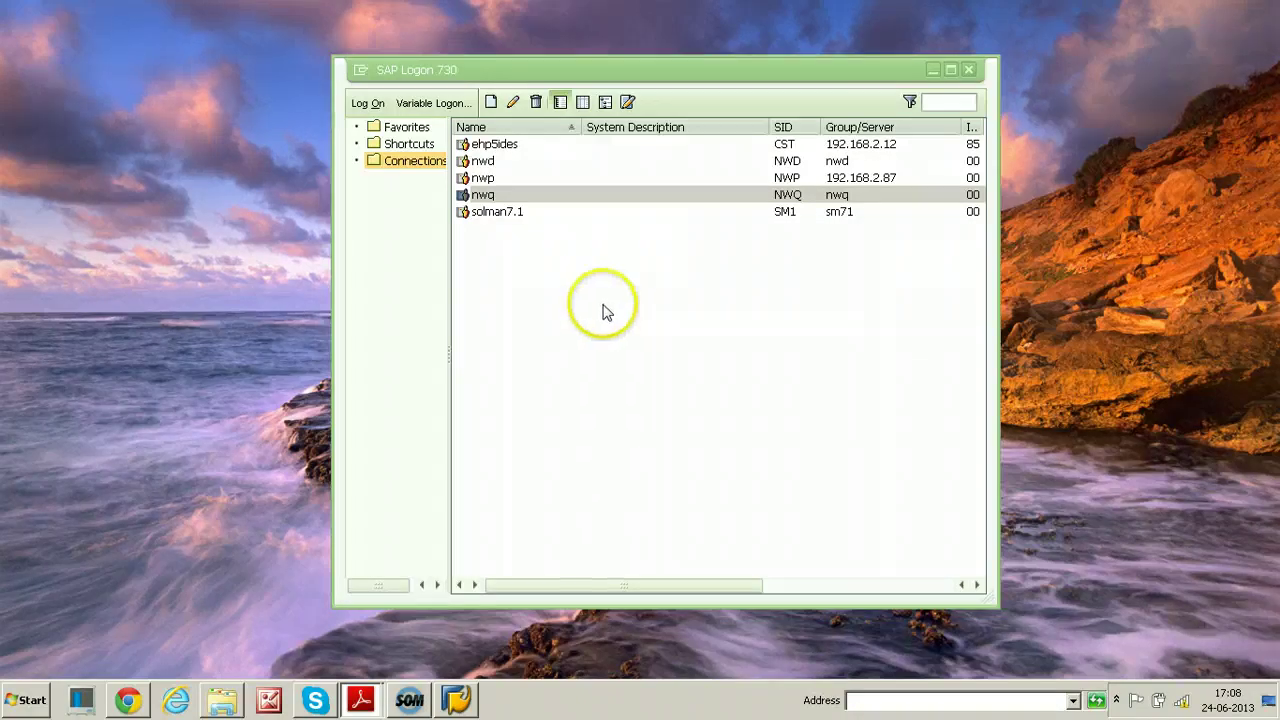
Select the ehp5ides connection in the SAP Logon connection list
left_click(498, 147)
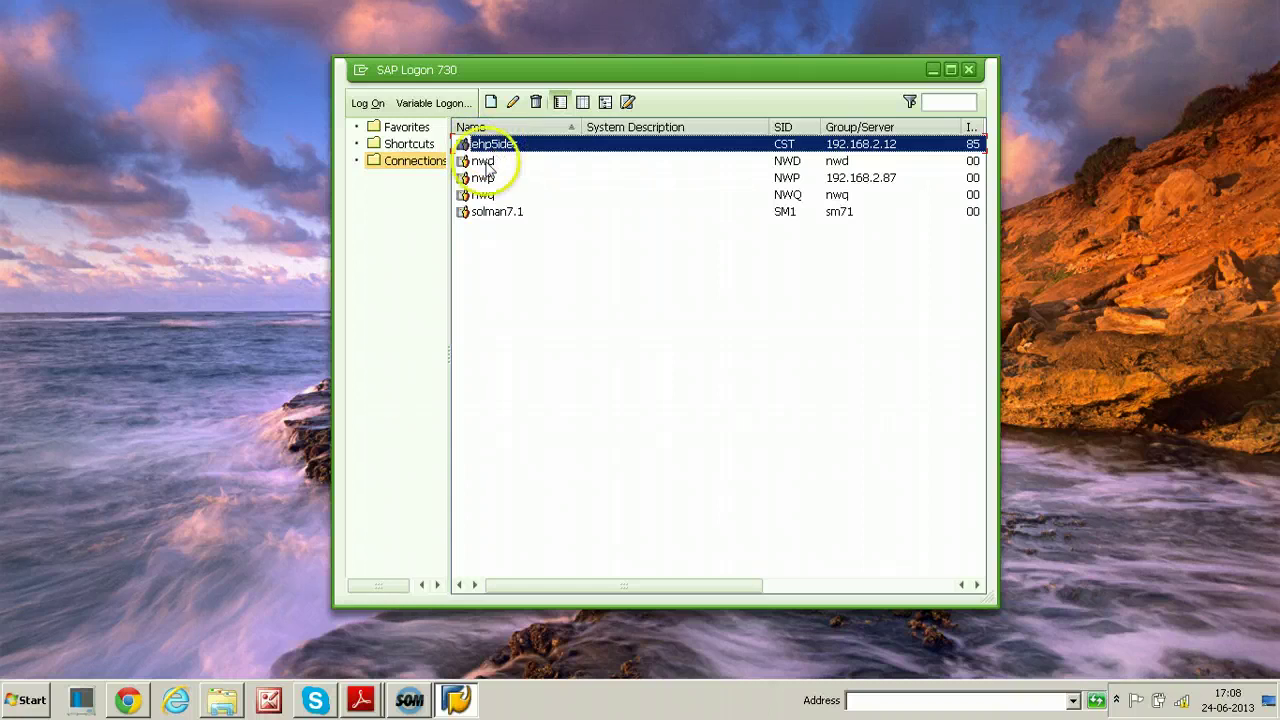
left_click(476, 196)
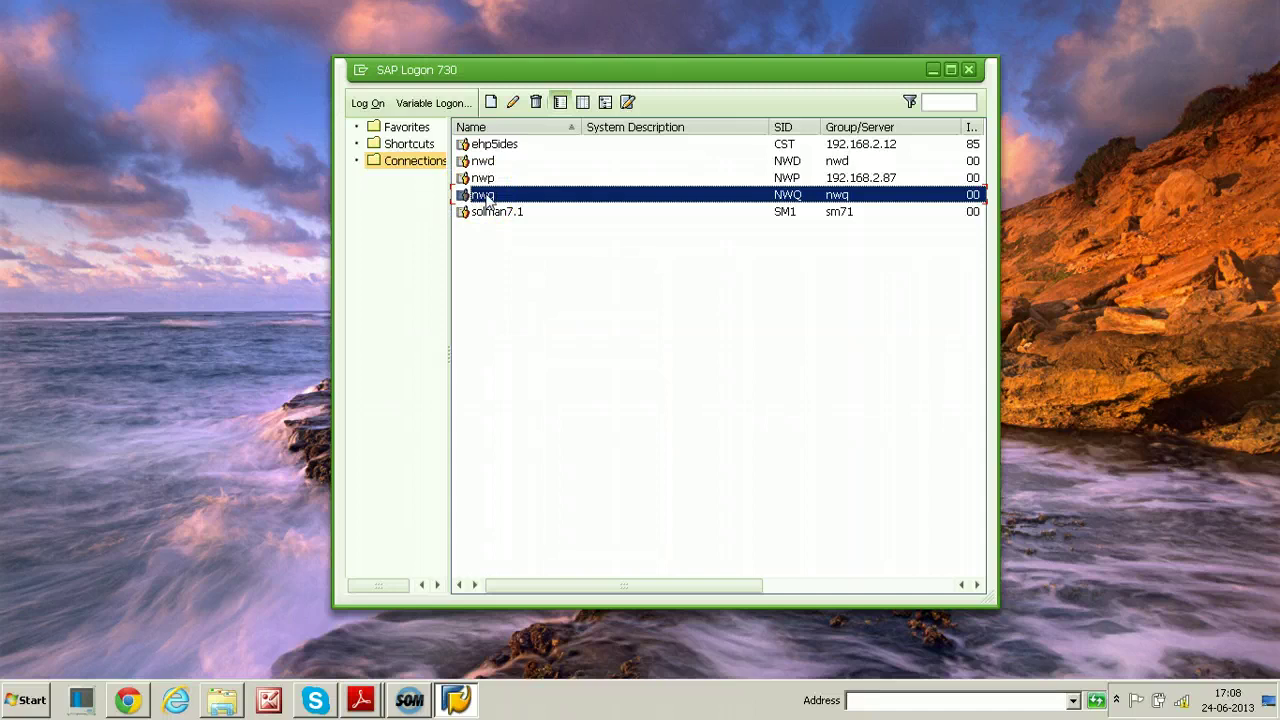
left_click(486, 146)
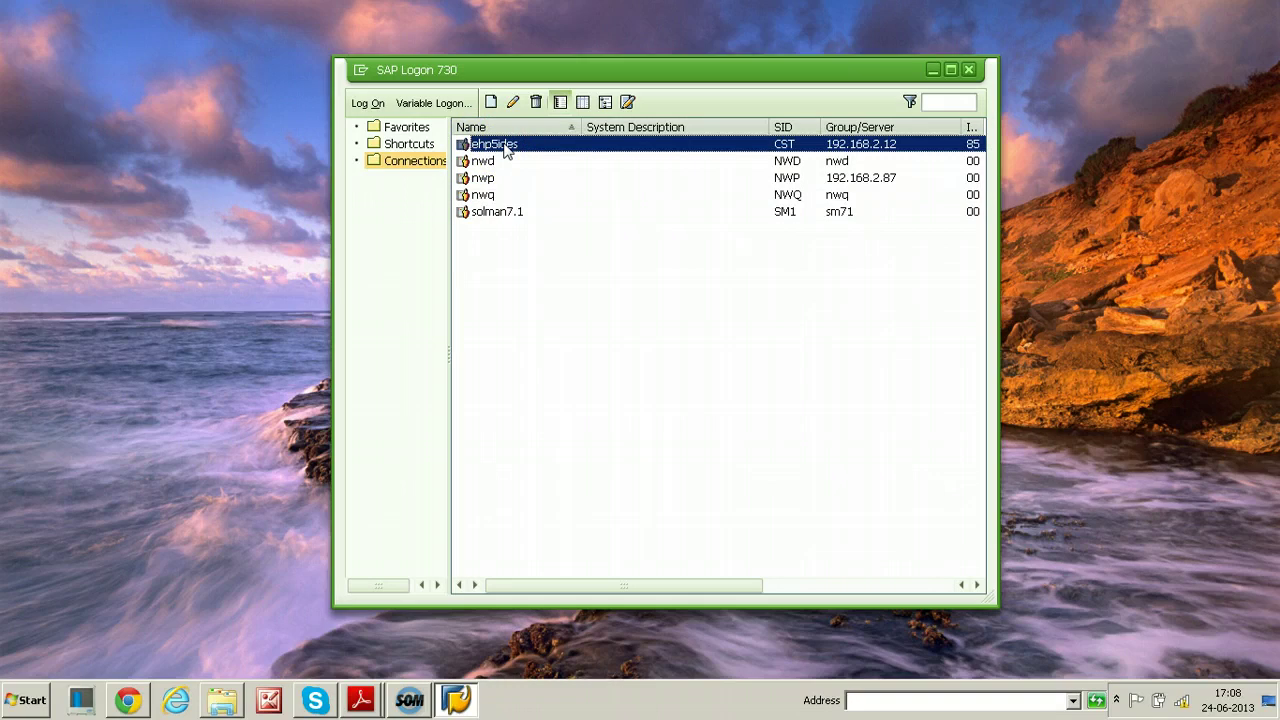
left_click(485, 196)
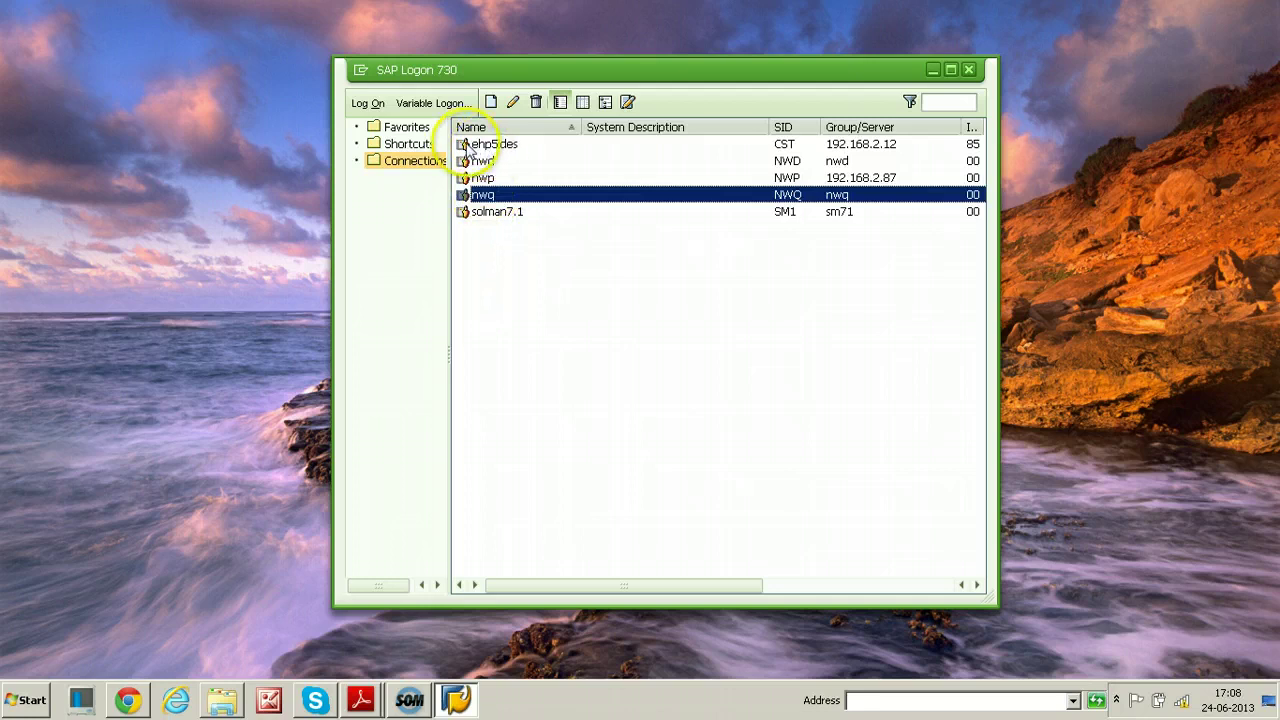
left_click(498, 148)
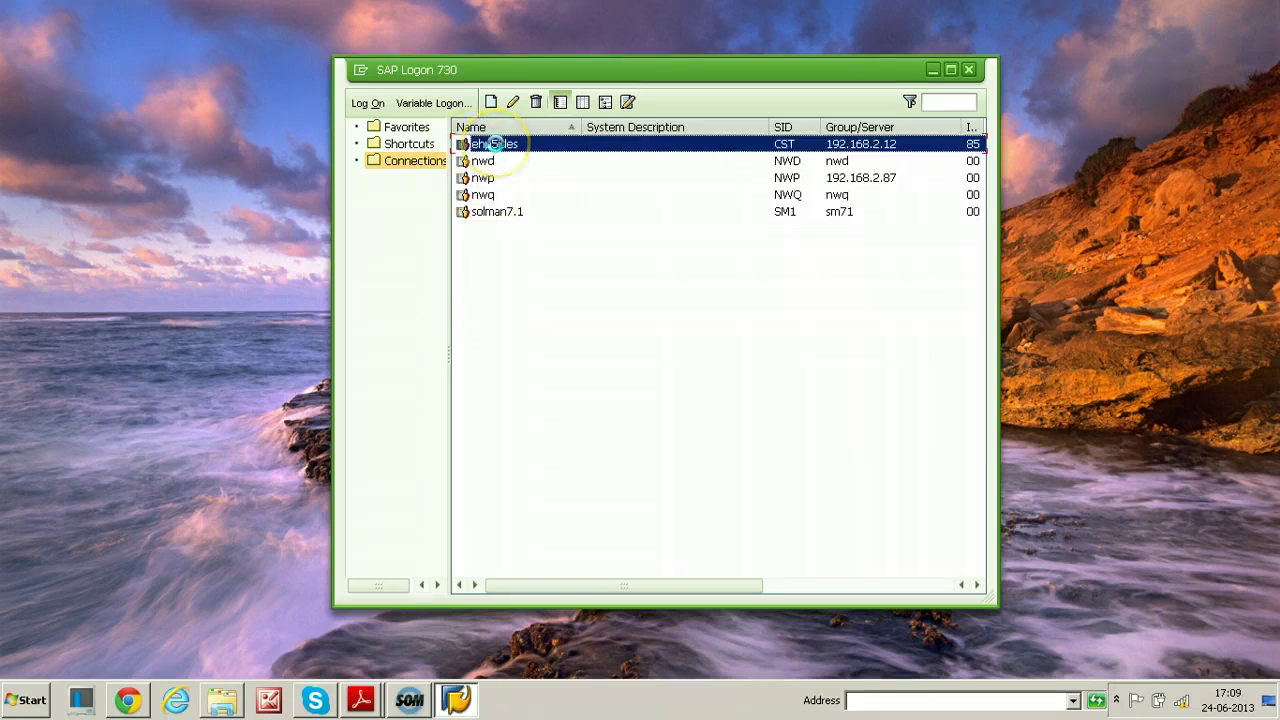
Log on to ehp5ides in client 000 as user ddic with its password
key("Return")
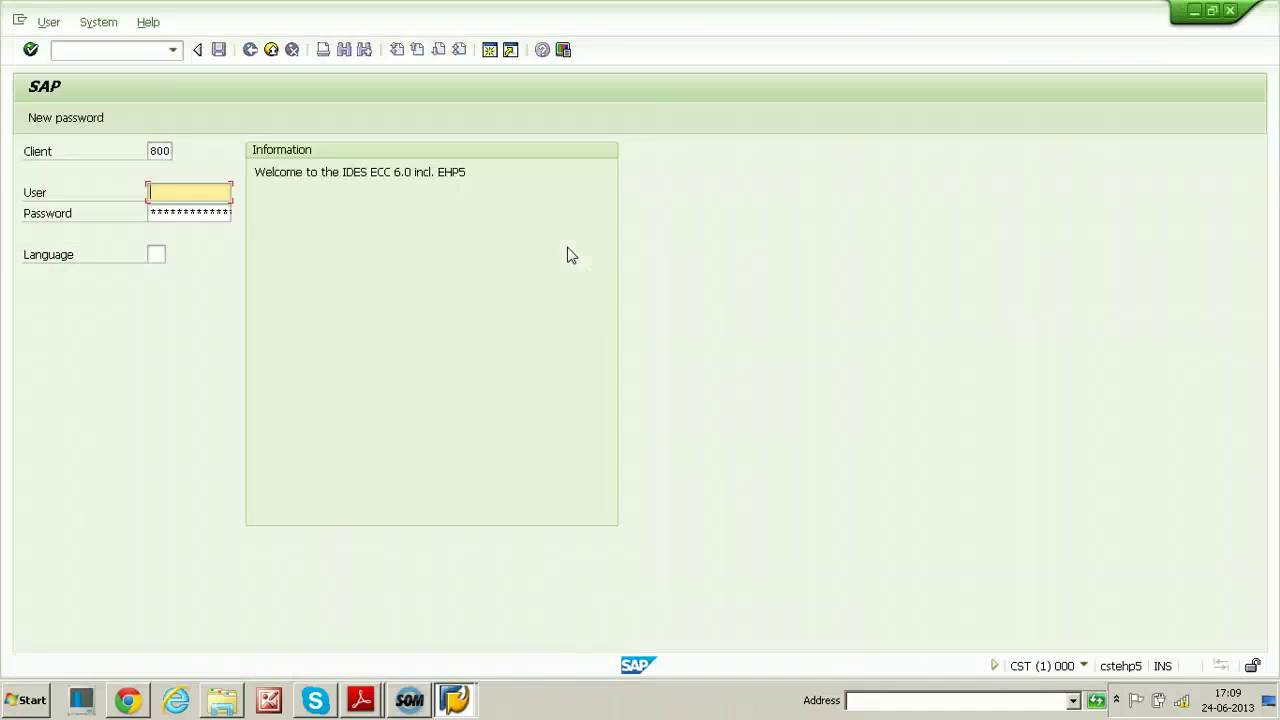
key("shift+Tab")
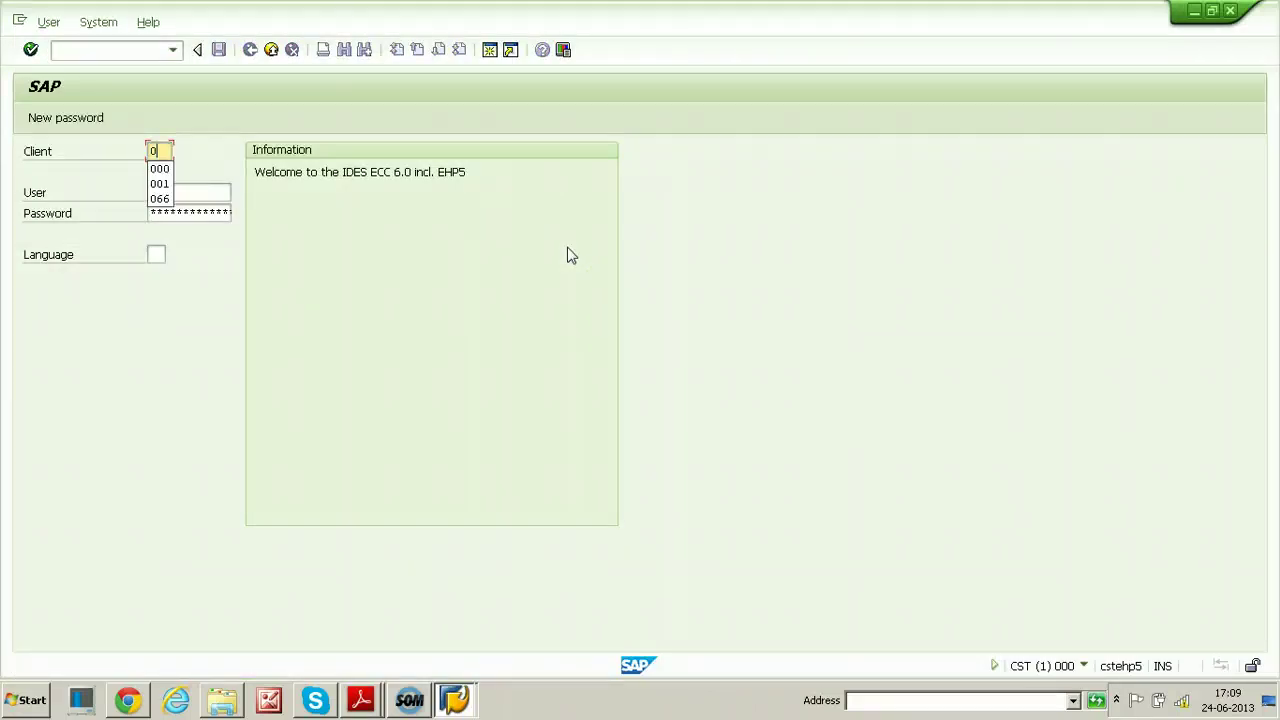
key("Tab")
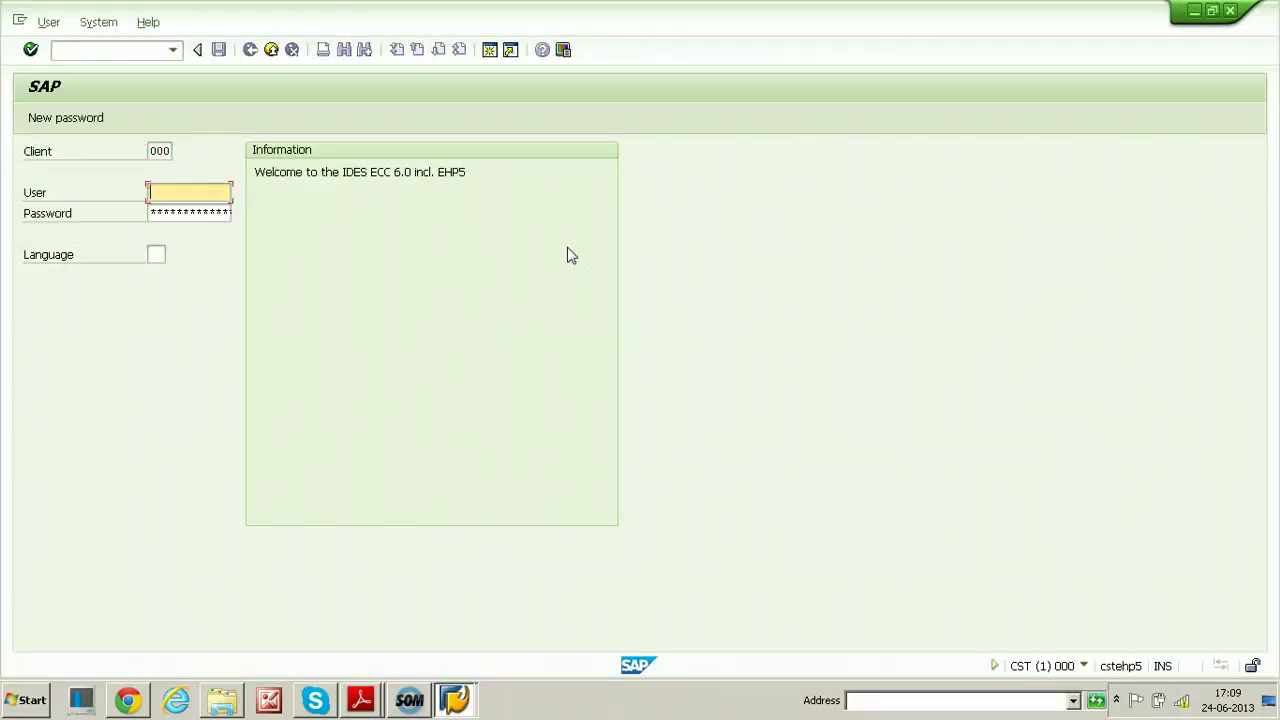
key("Tab")
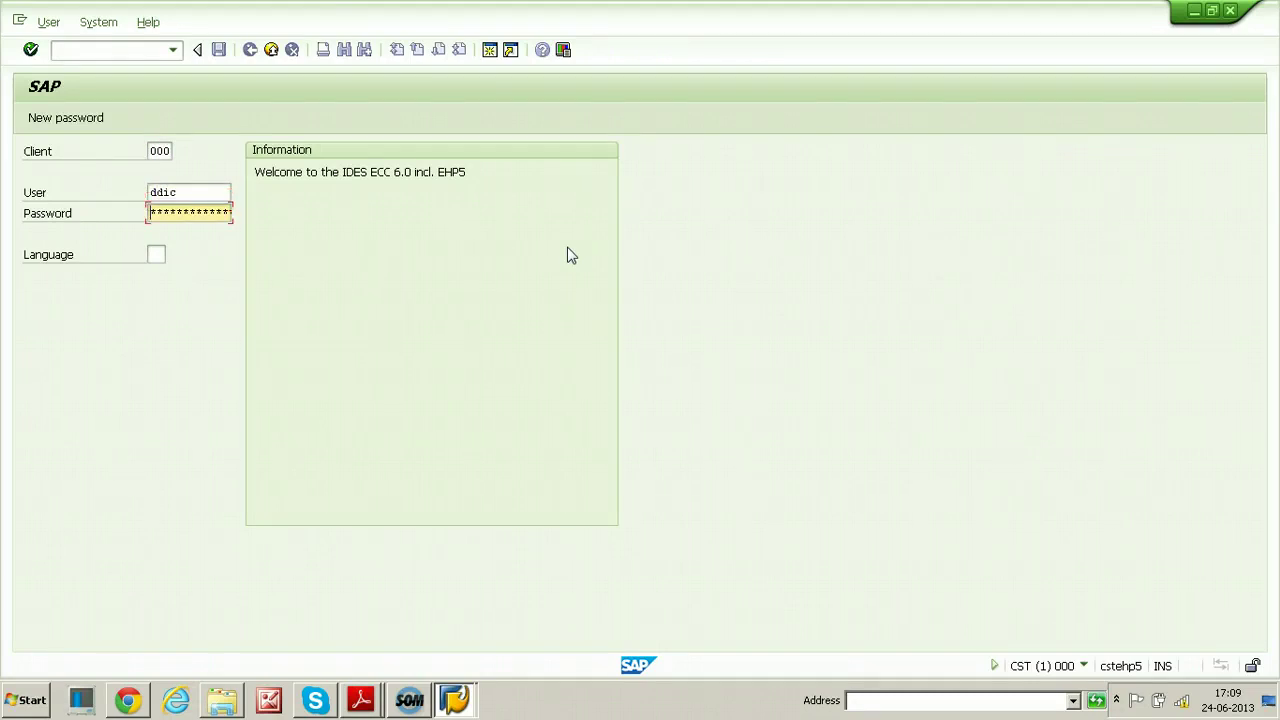
key("Return")
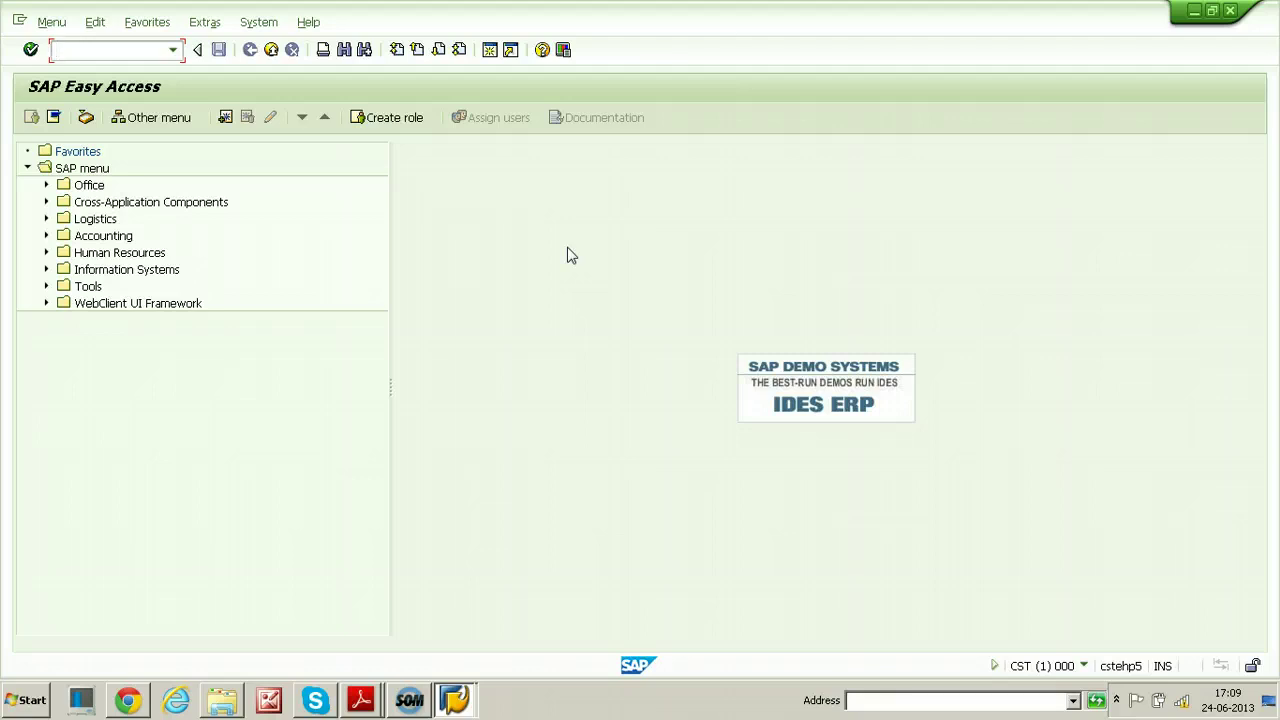
Run the RZ21 monitoring properties and methods transaction
left_click(128, 50)
type("rz21")
key("Return")
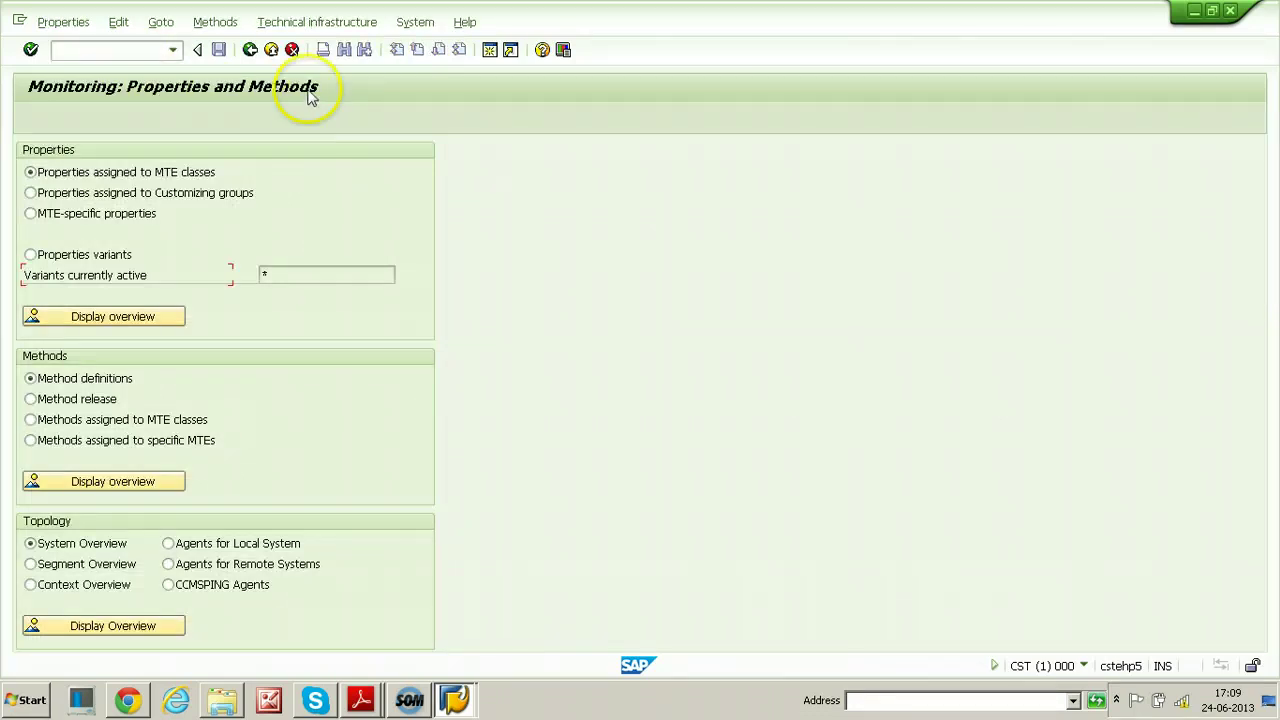
Go to Technical infrastructure > Configure Central System > Create CSMREG User
left_click(310, 24)
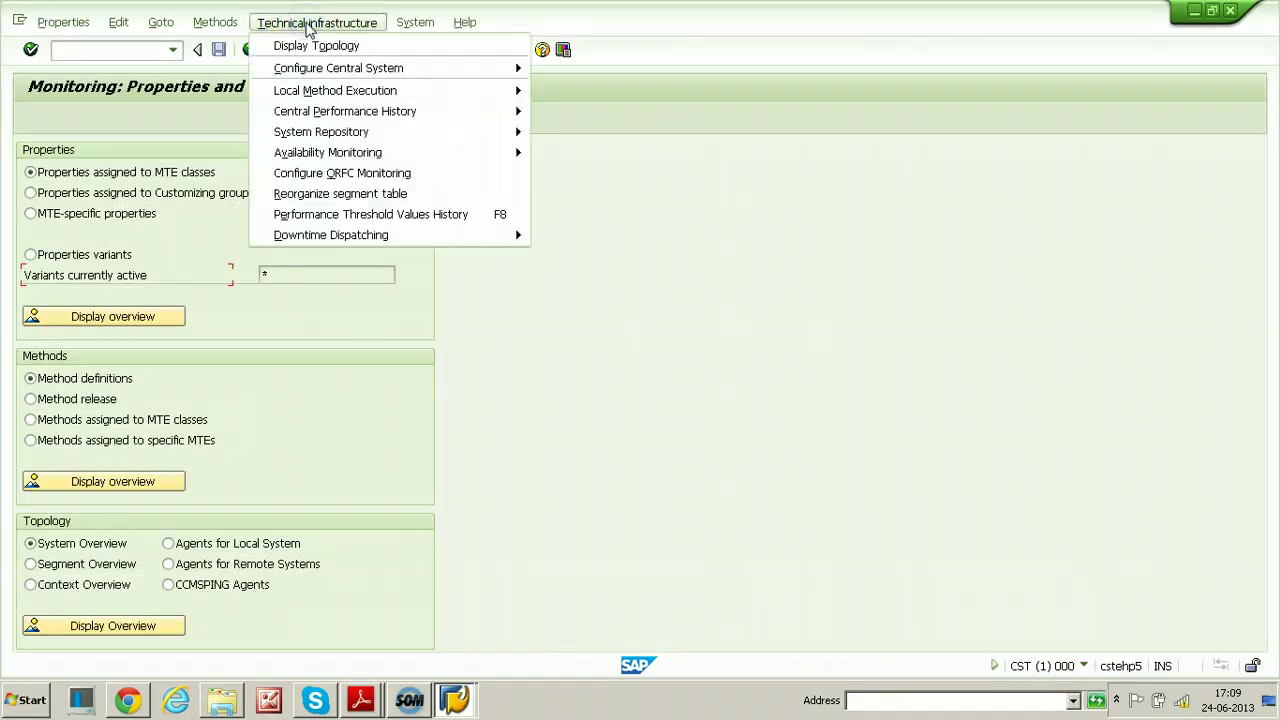
left_click(300, 68)
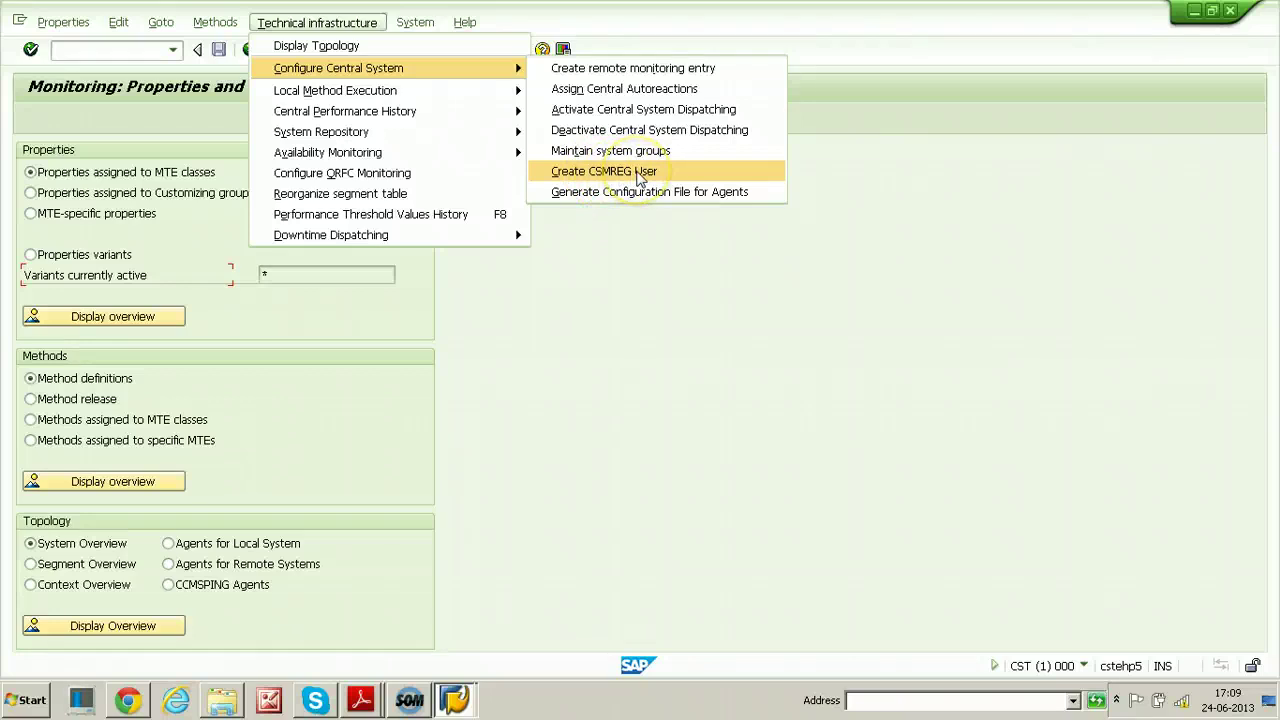
left_click(607, 180)
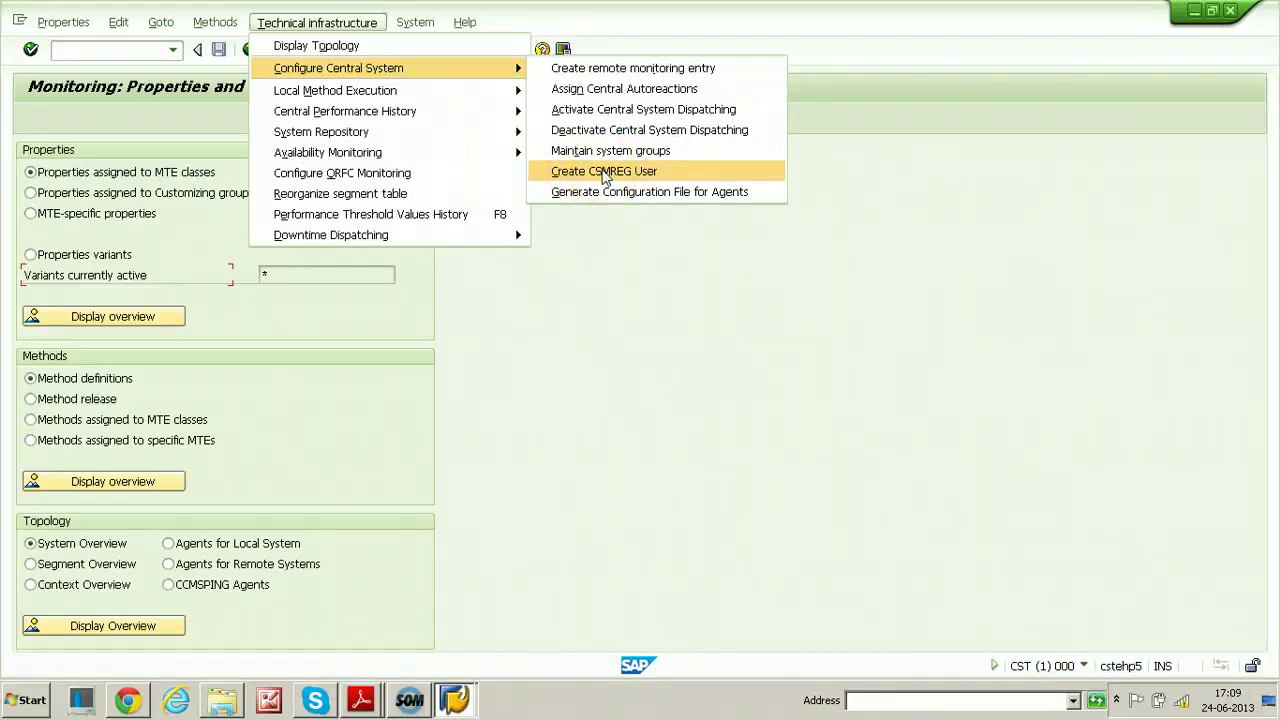
left_click(604, 177)
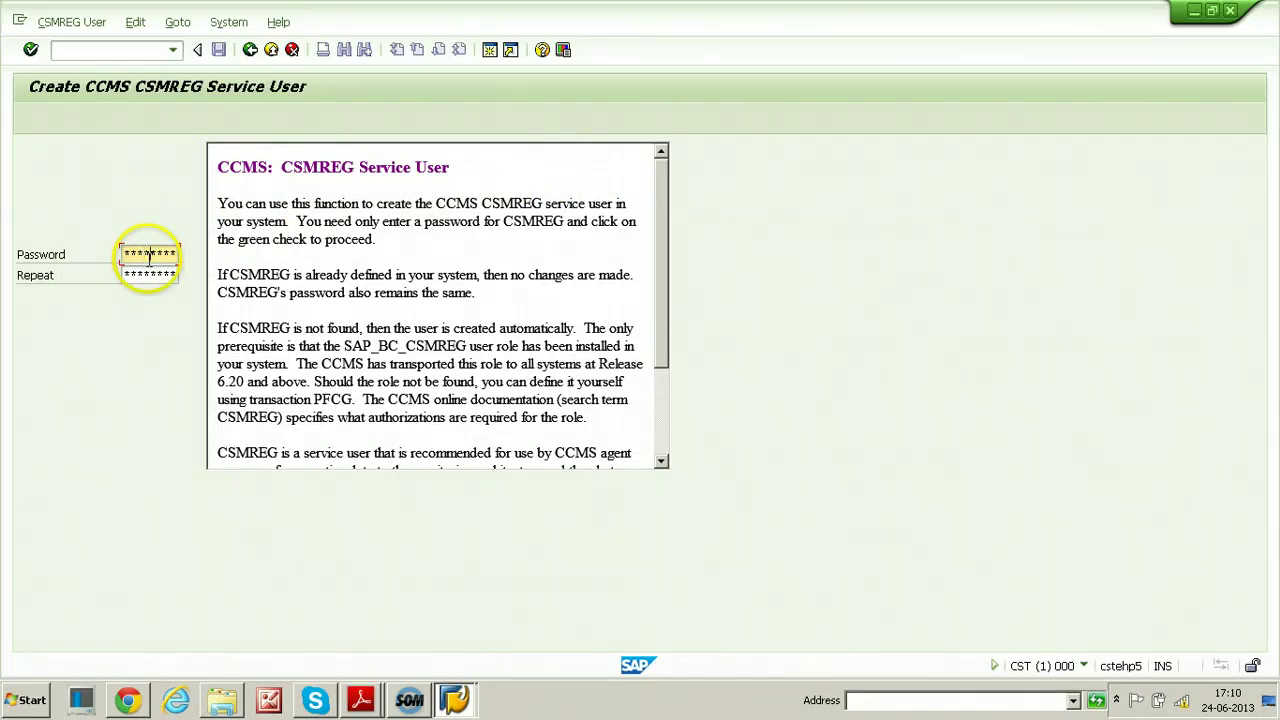
Create the CSMREG user with its confirmed password and acknowledge 'User CSMREG created'
key("Tab")
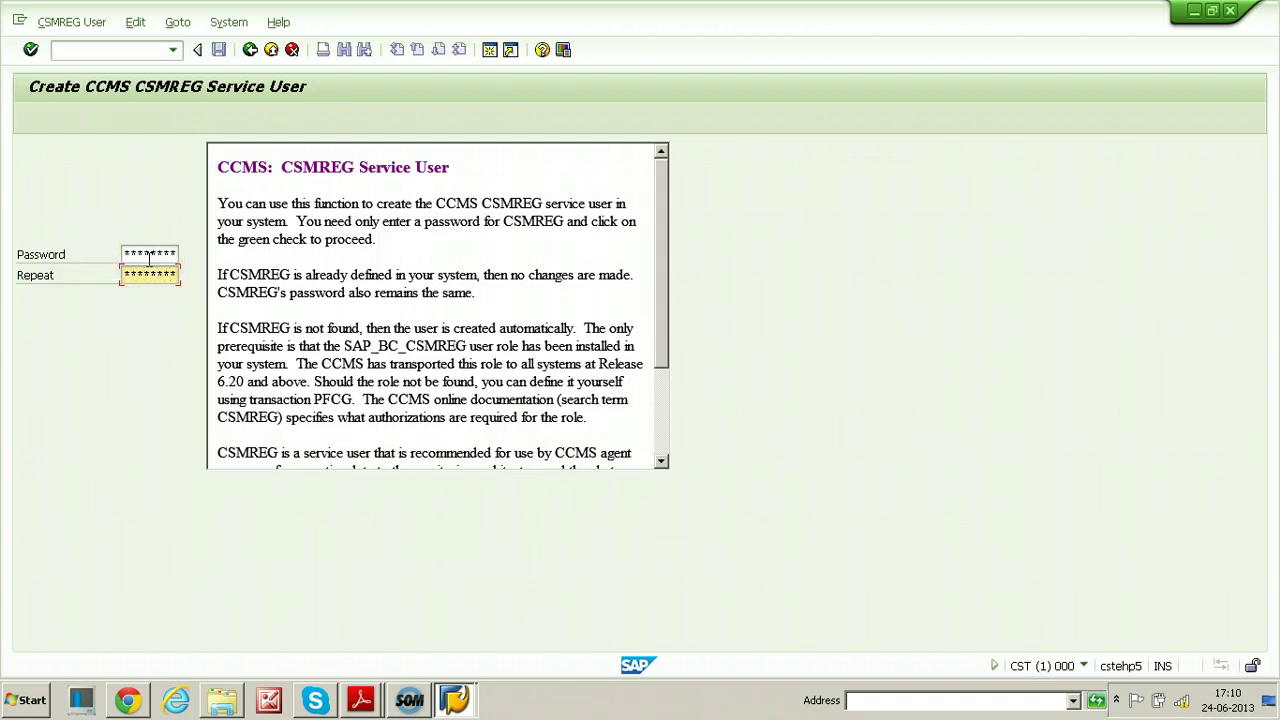
key("Return")
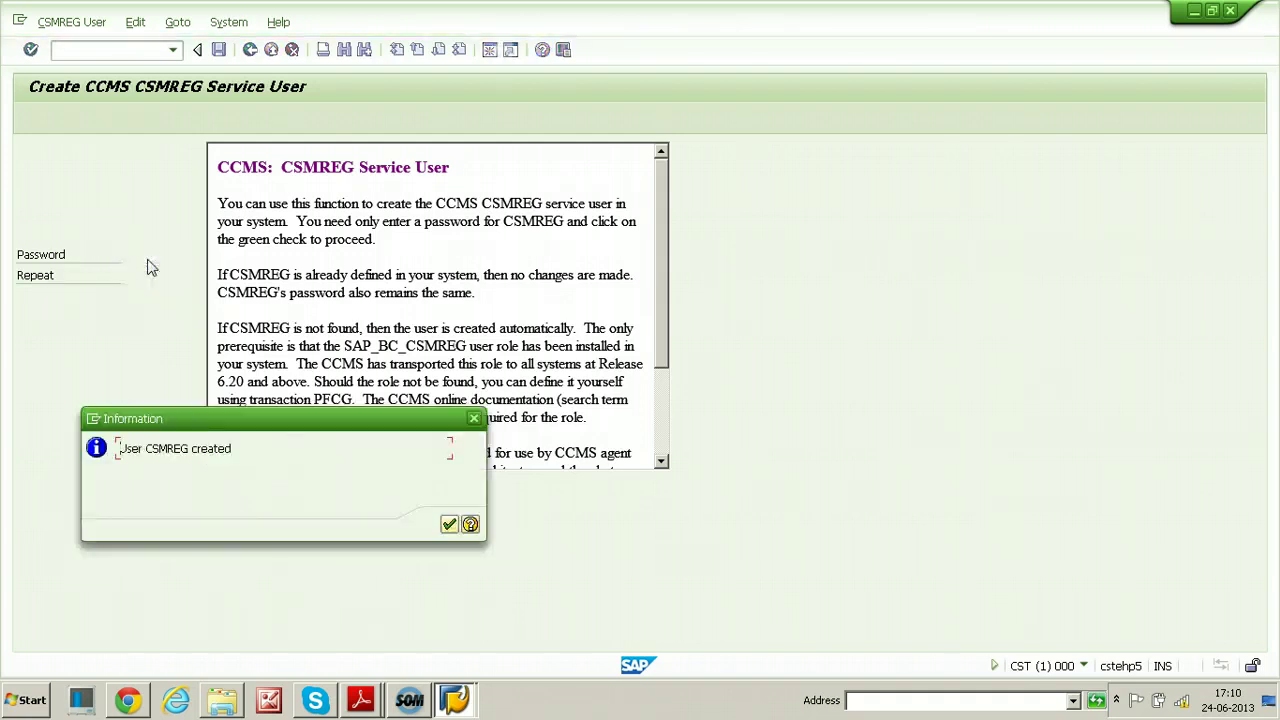
left_click(449, 524)
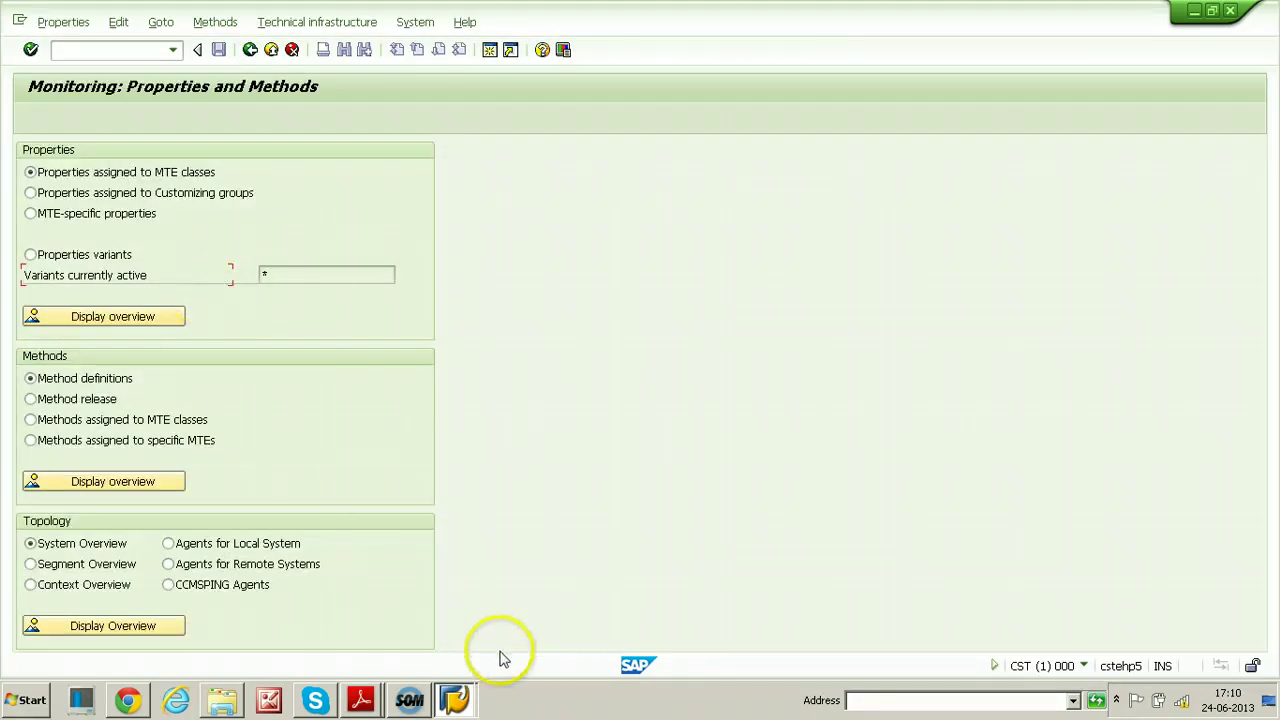
left_click(454, 699)
From SAP Logon, log on to the nwq connection in client 000 as user ddic
left_click(440, 632)
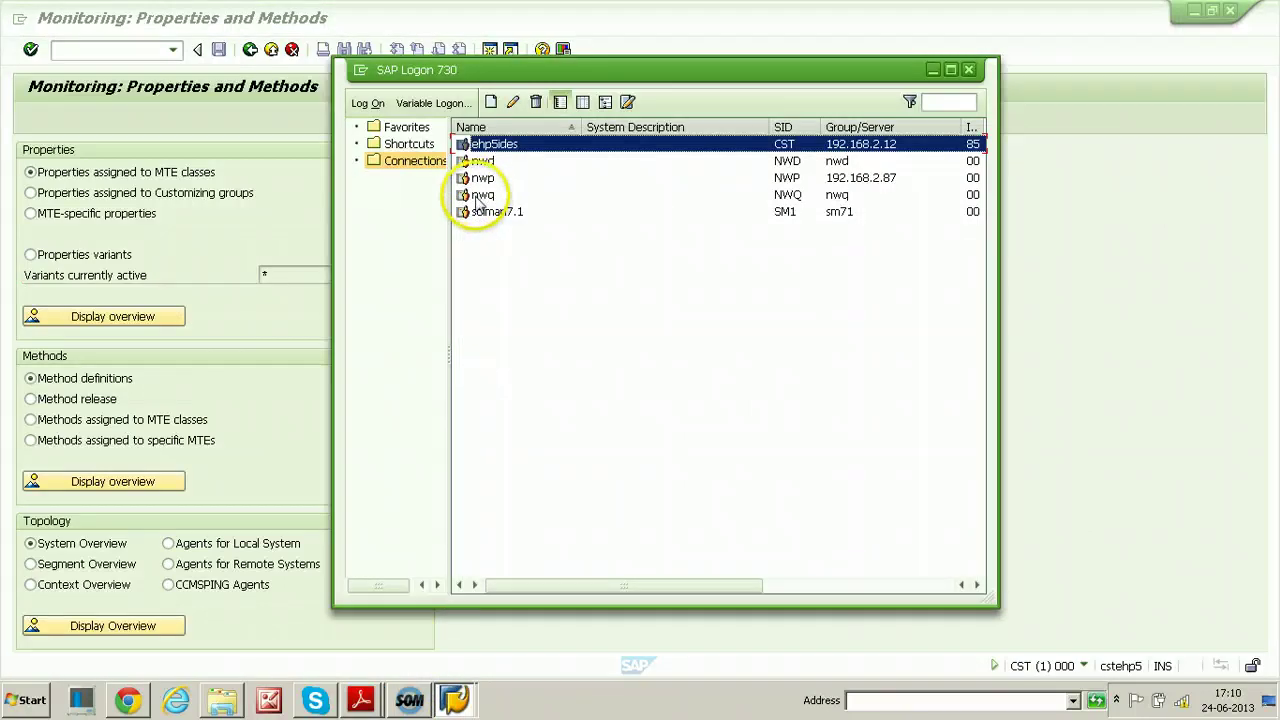
left_click(483, 195)
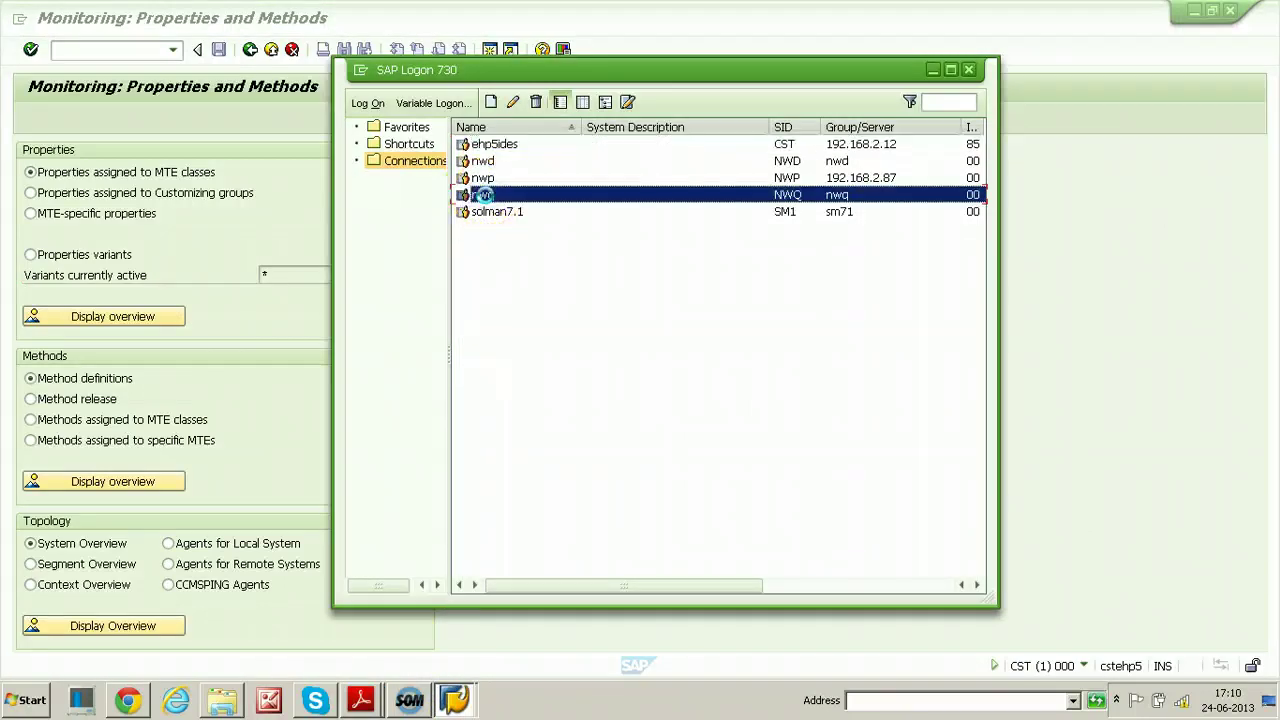
left_click(578, 343)
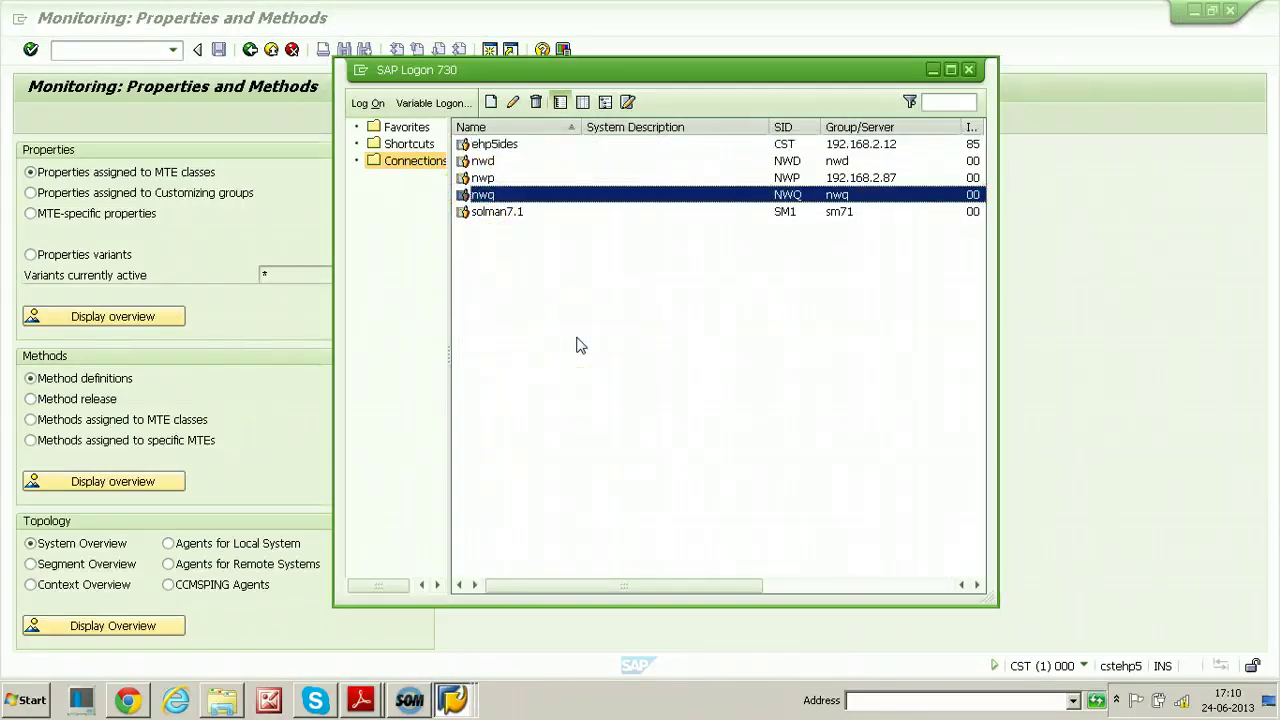
key("Return")
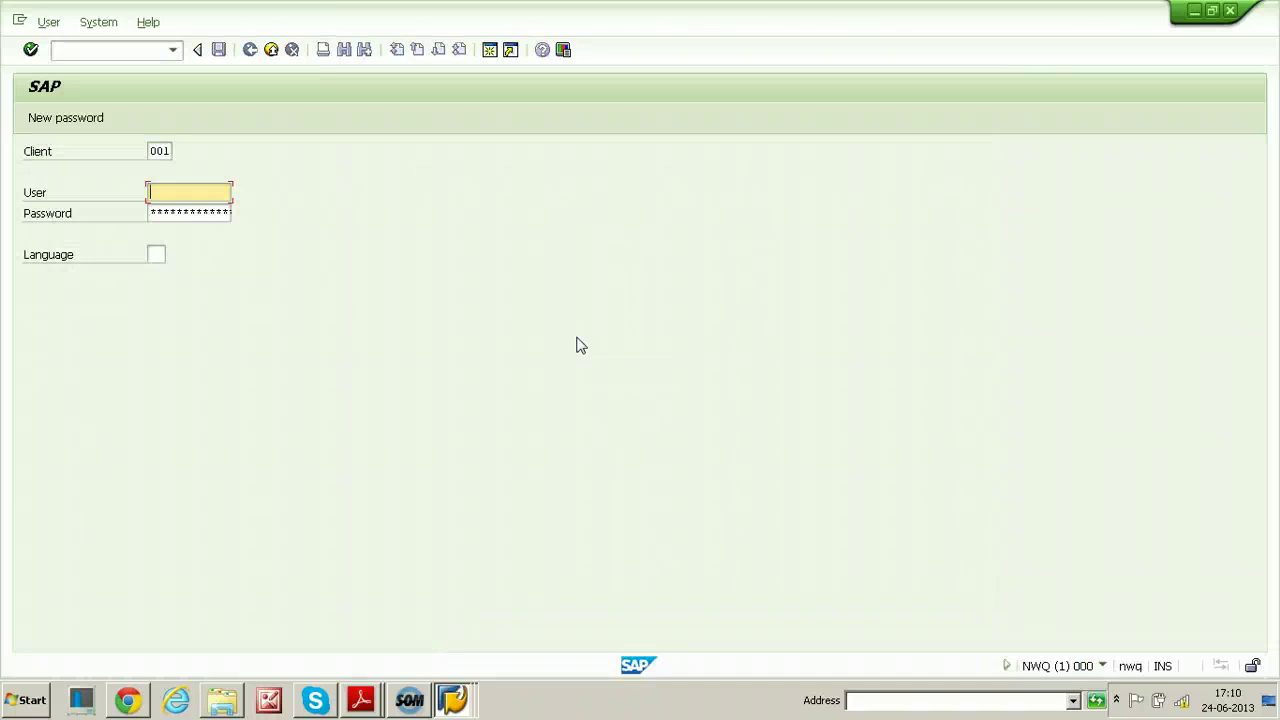
key("shift+Tab")
type("000")
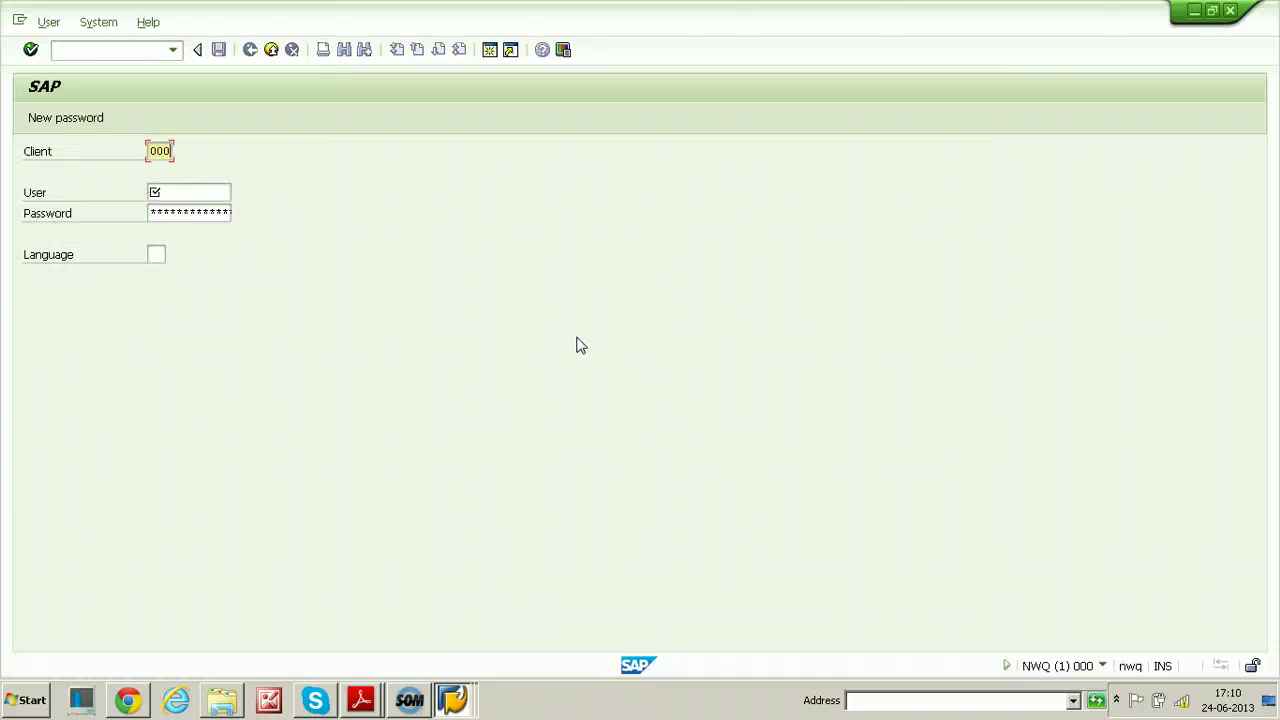
key("Tab")
type("ddic")
key("Tab")
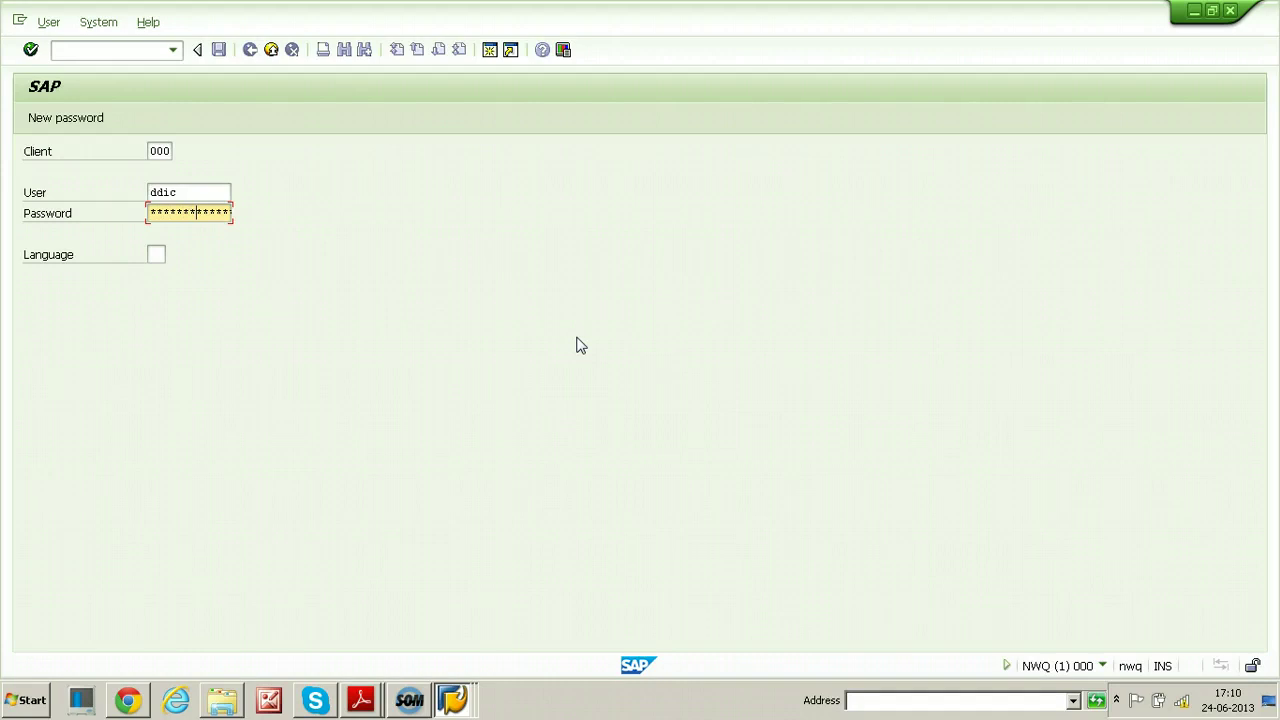
key("Return")
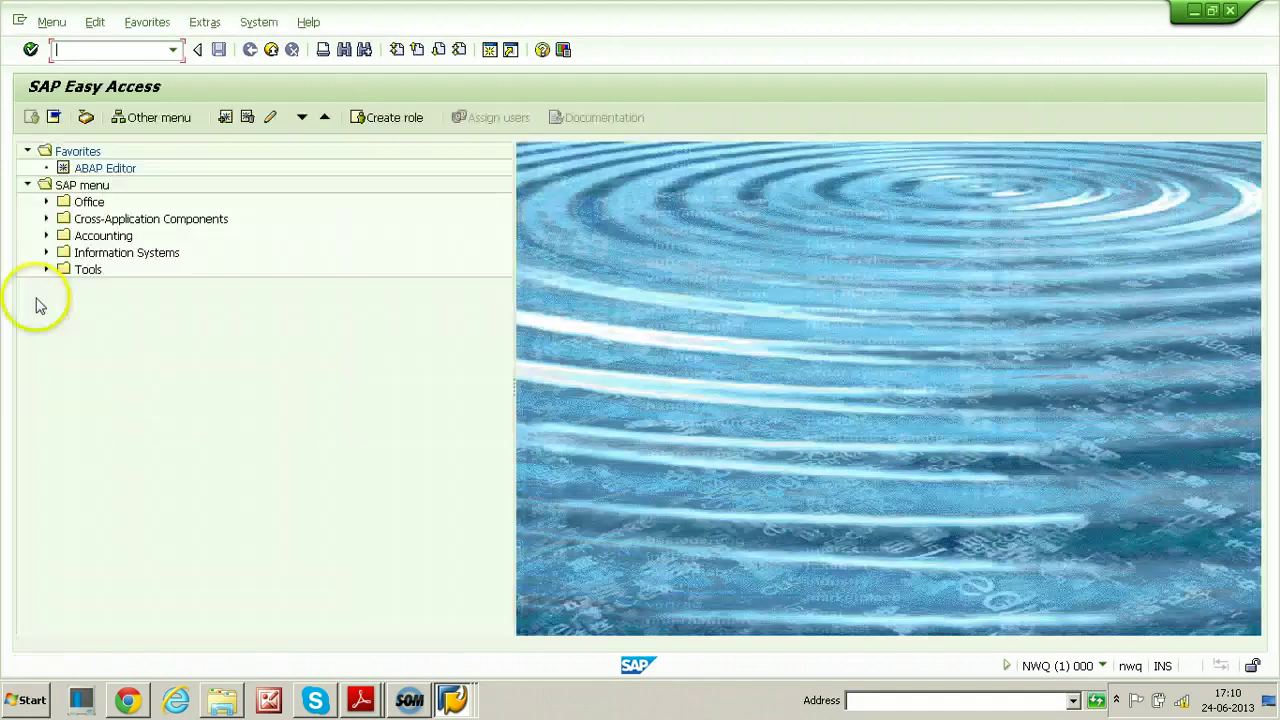
Run RZ21 on NWQ and go to Technical infrastructure > Configure Central System > Create CSMREG User
left_click(102, 46)
type("rz21")
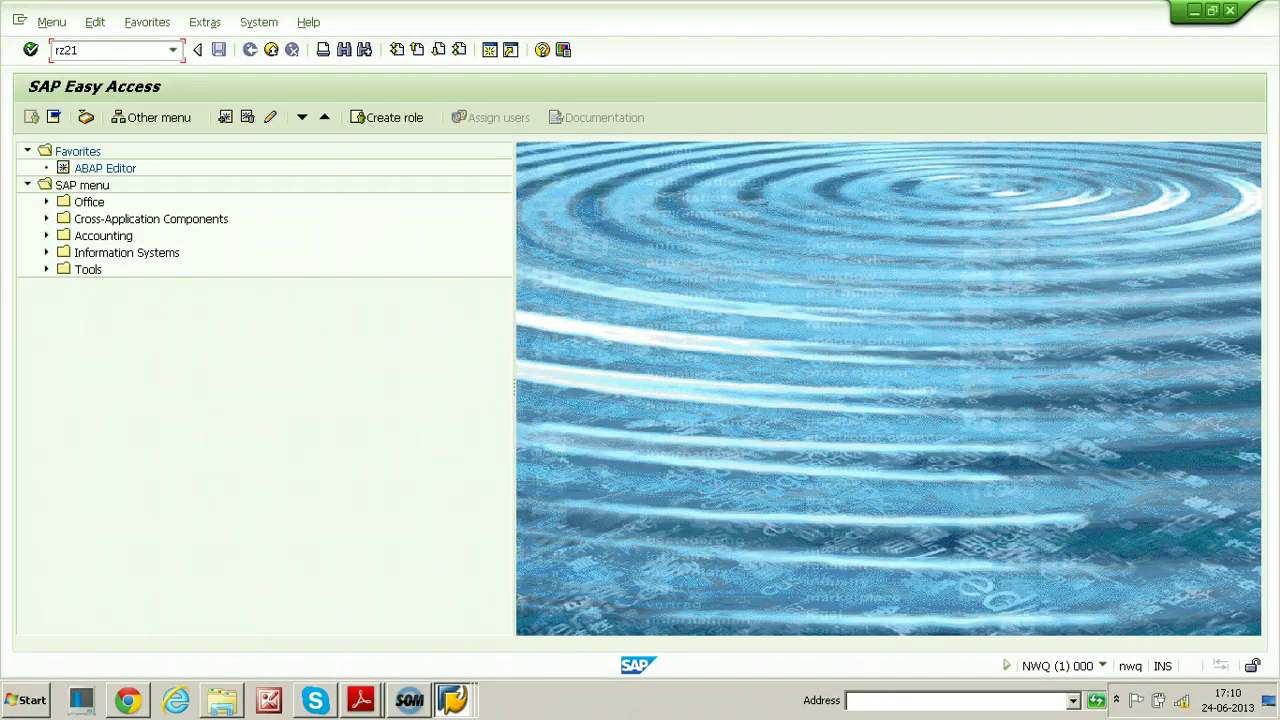
key("Return")
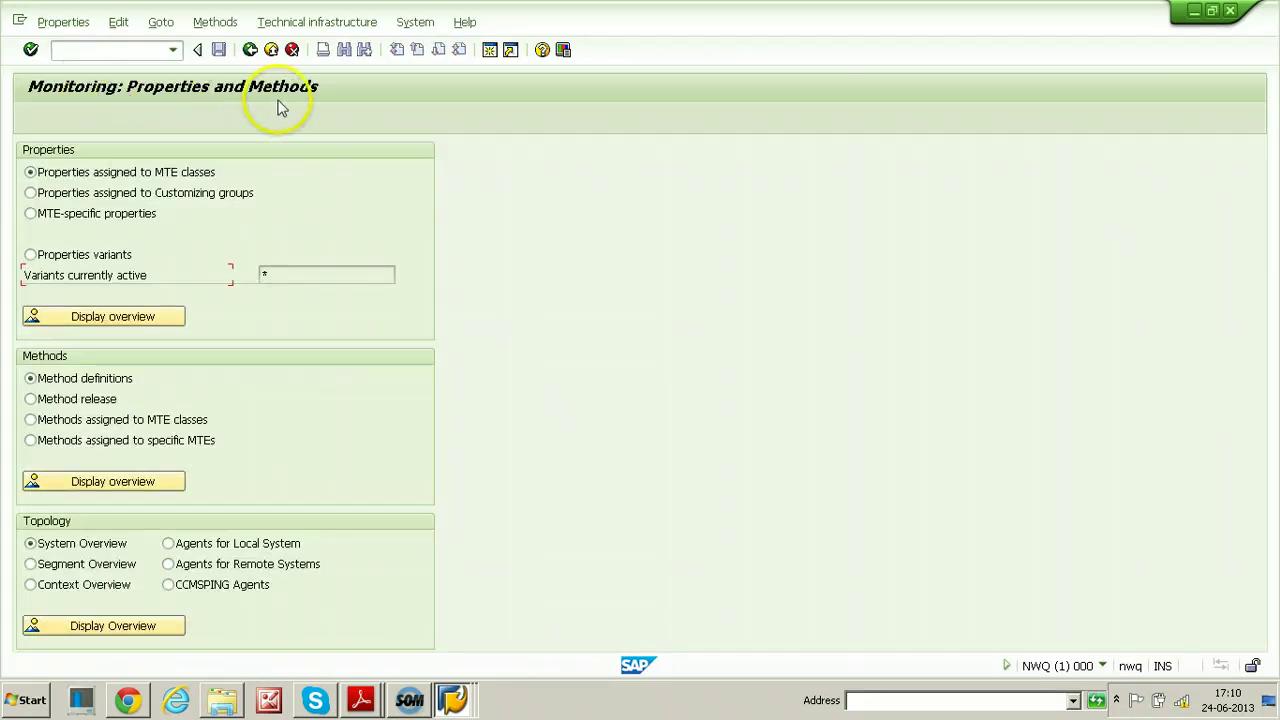
left_click(317, 24)
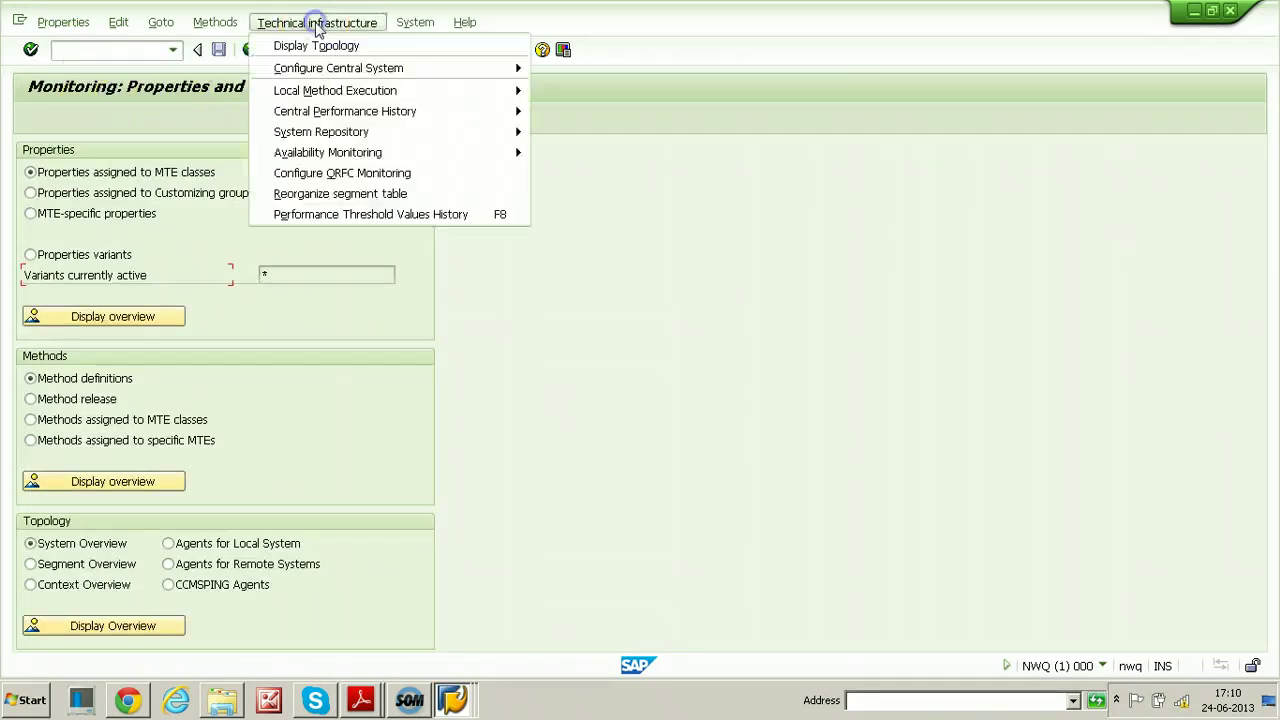
mouse_move(318, 72)
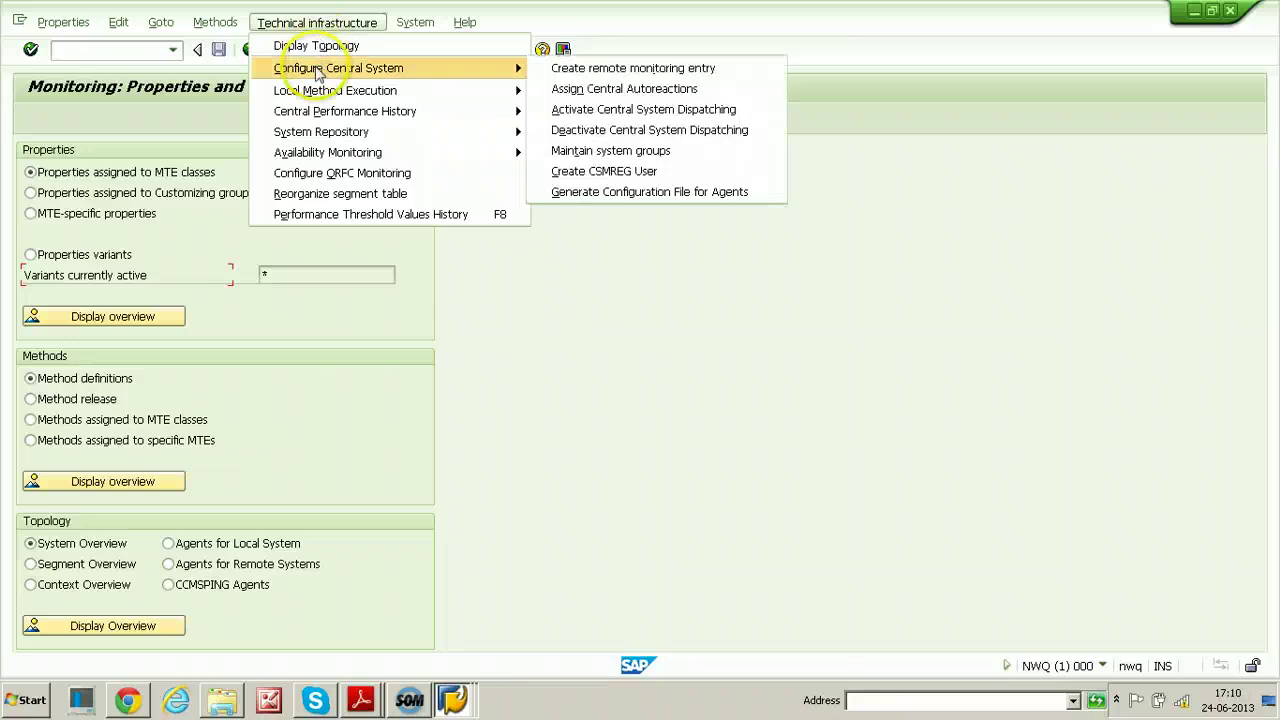
left_click(606, 177)
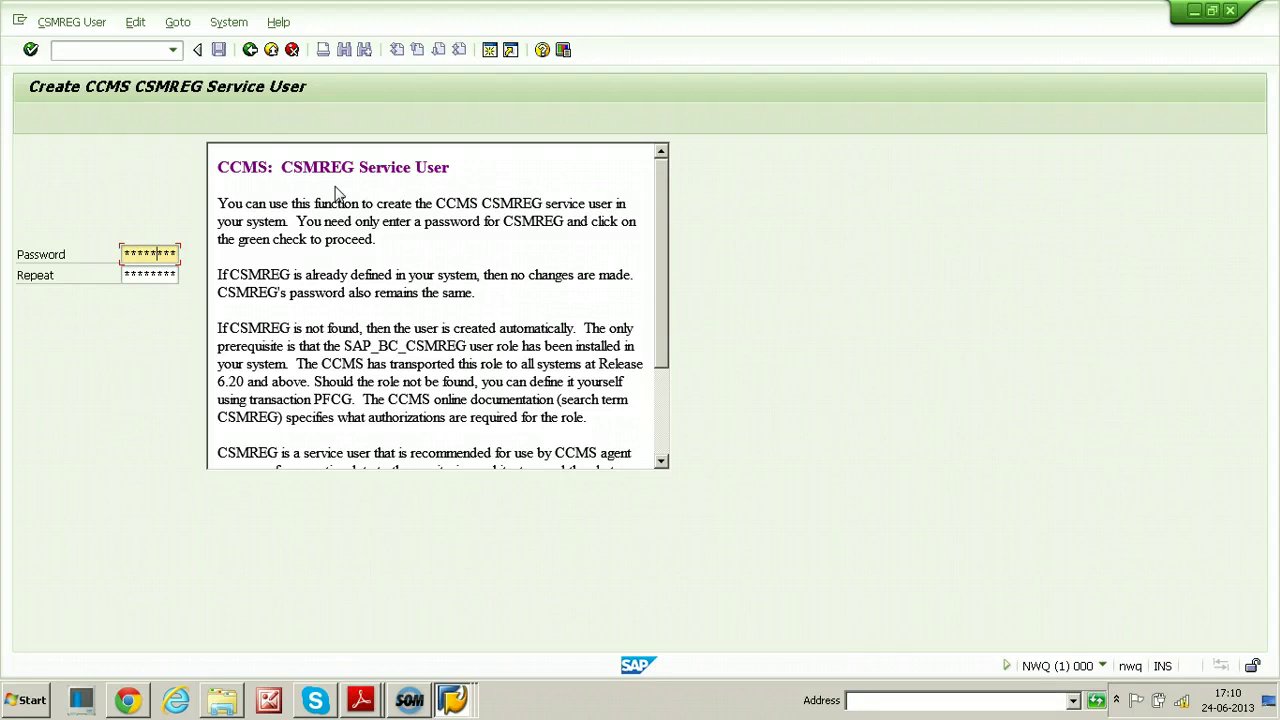
Enter and repeat the CSMREG password on NWQ, then acknowledge 'User CSMREG created'
key("Right")
key("Right")
key("Right")
key("Right")
key("Right")
key("Right")
key("Right")
key("Right")
key("Tab")
key("Right")
key("Right")
key("Right")
key("Right")
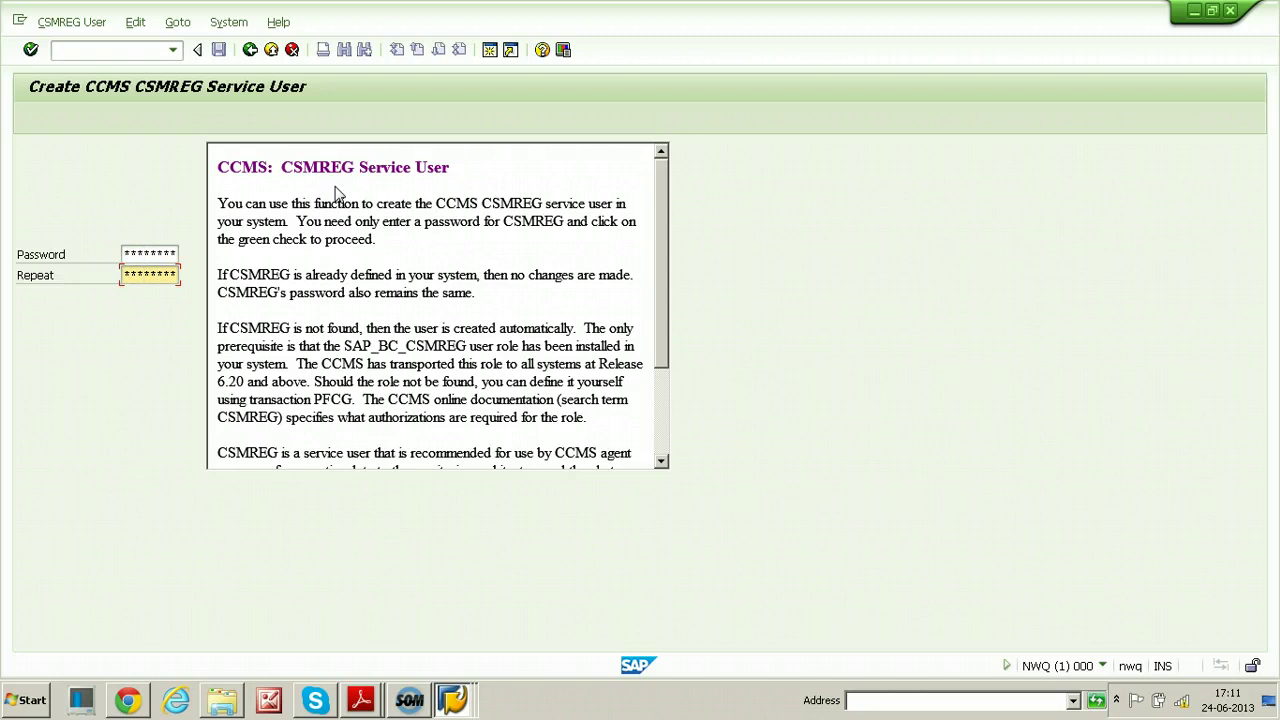
key("Return")
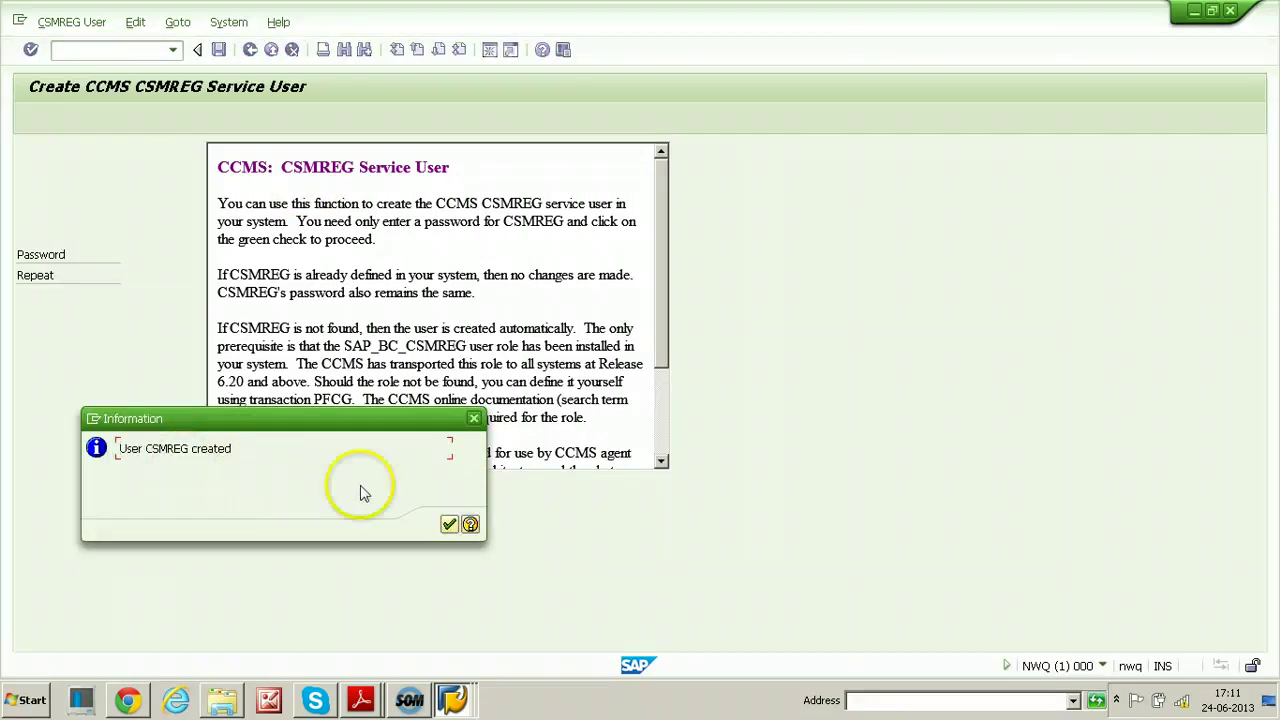
left_click(449, 525)
left_click(297, 283)
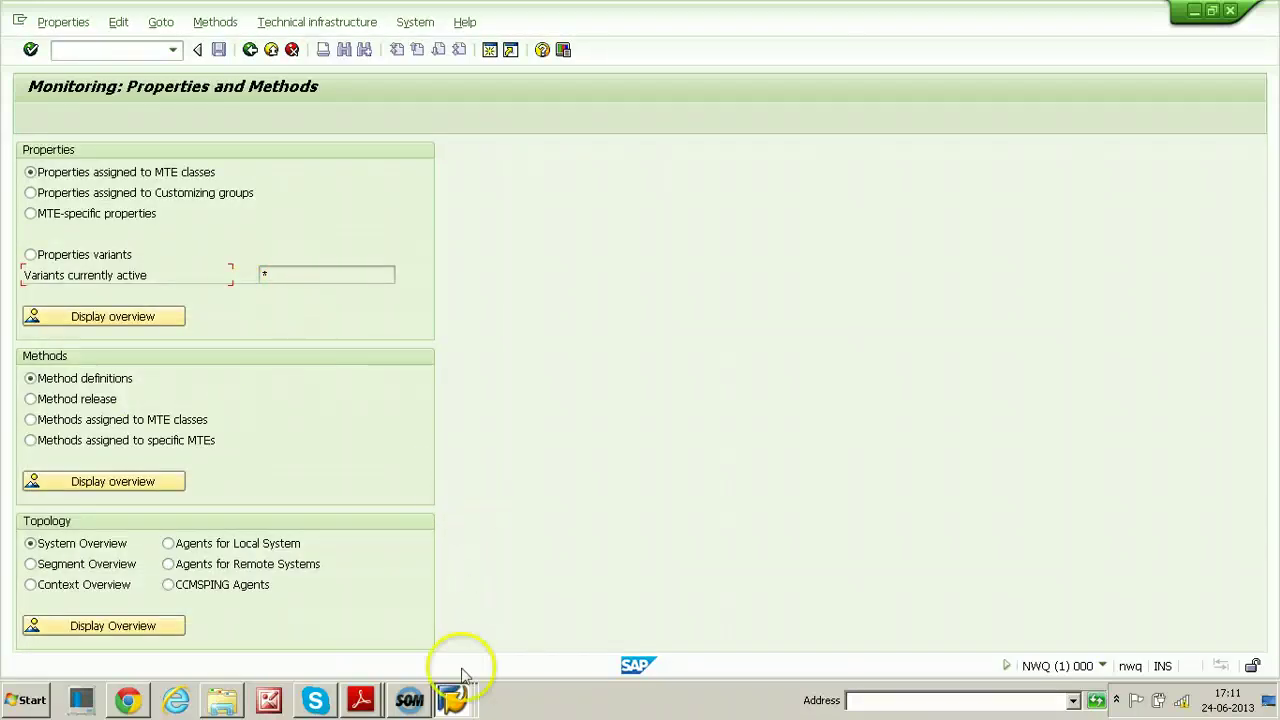
left_click(455, 700)
In the CST window, open Configure Central System > Create remote monitoring entry
left_click(430, 632)
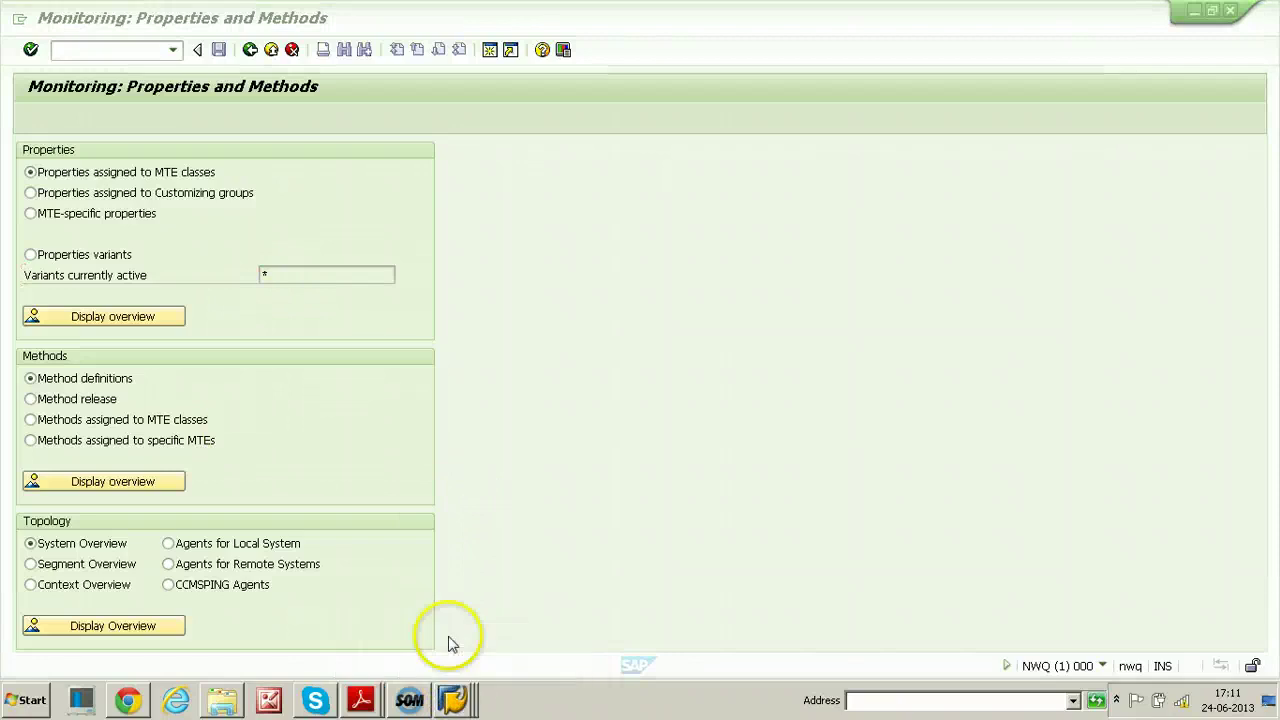
left_click(124, 49)
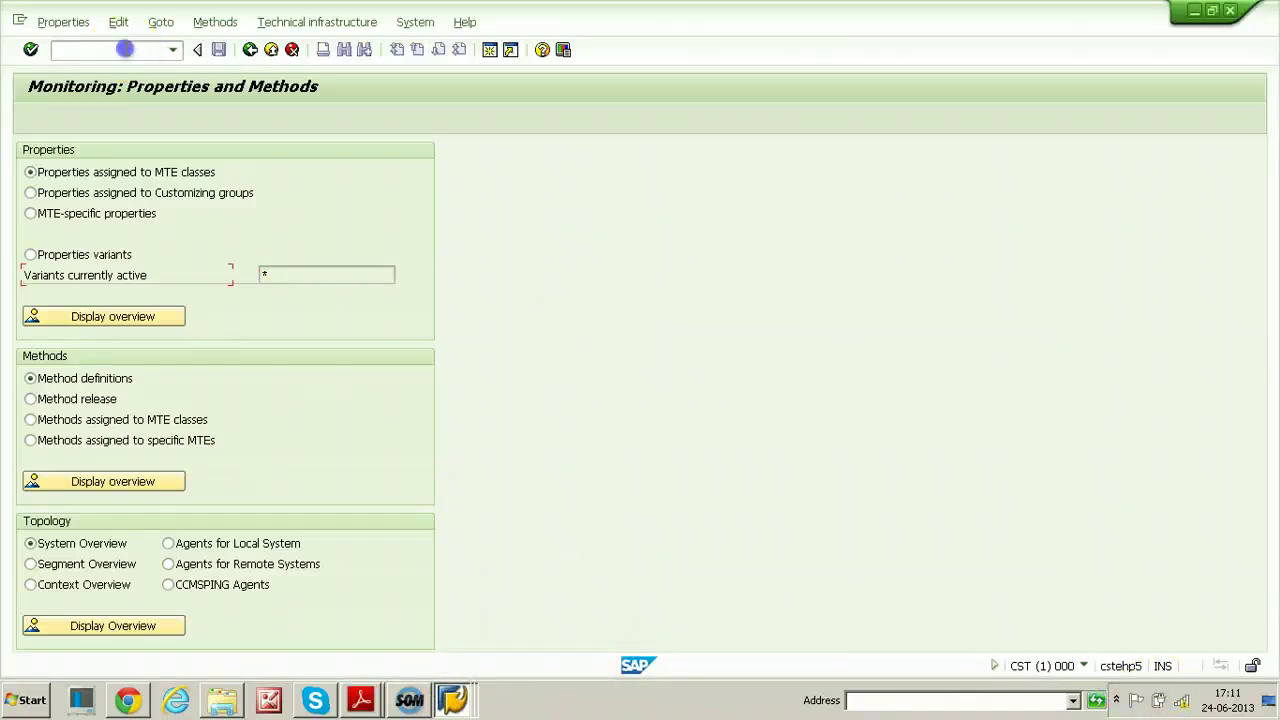
left_click(304, 24)
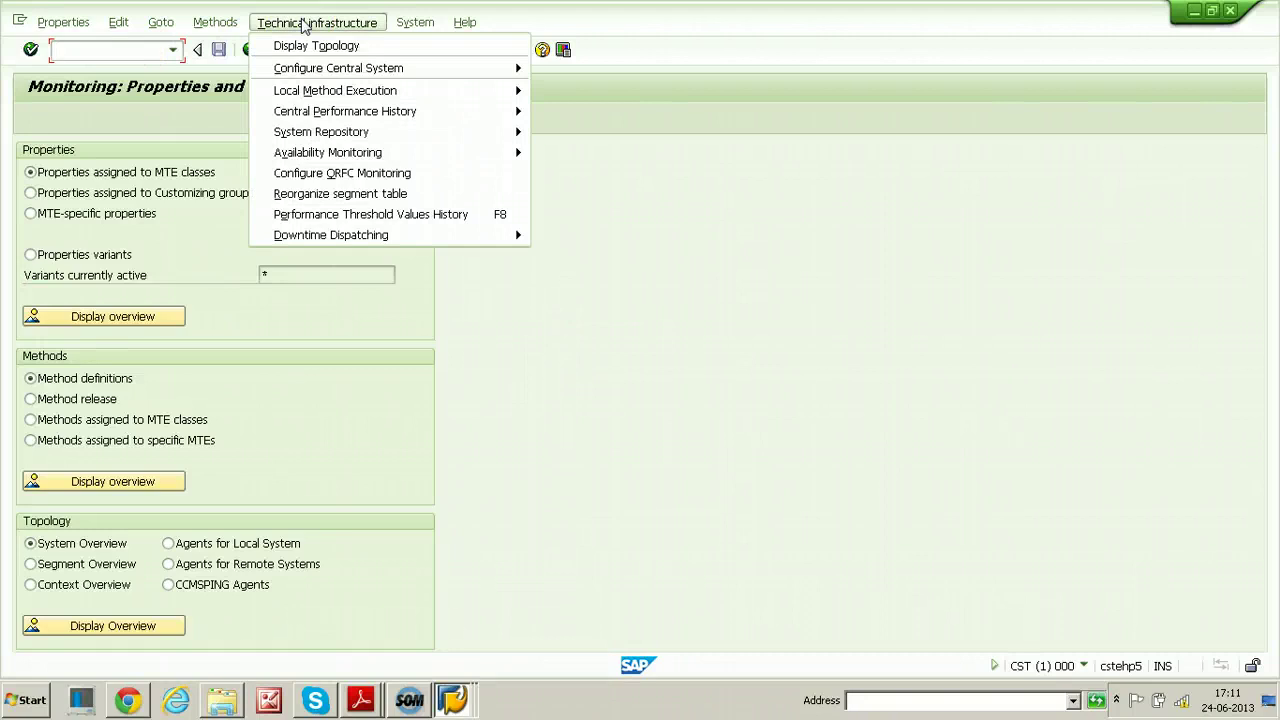
mouse_move(312, 74)
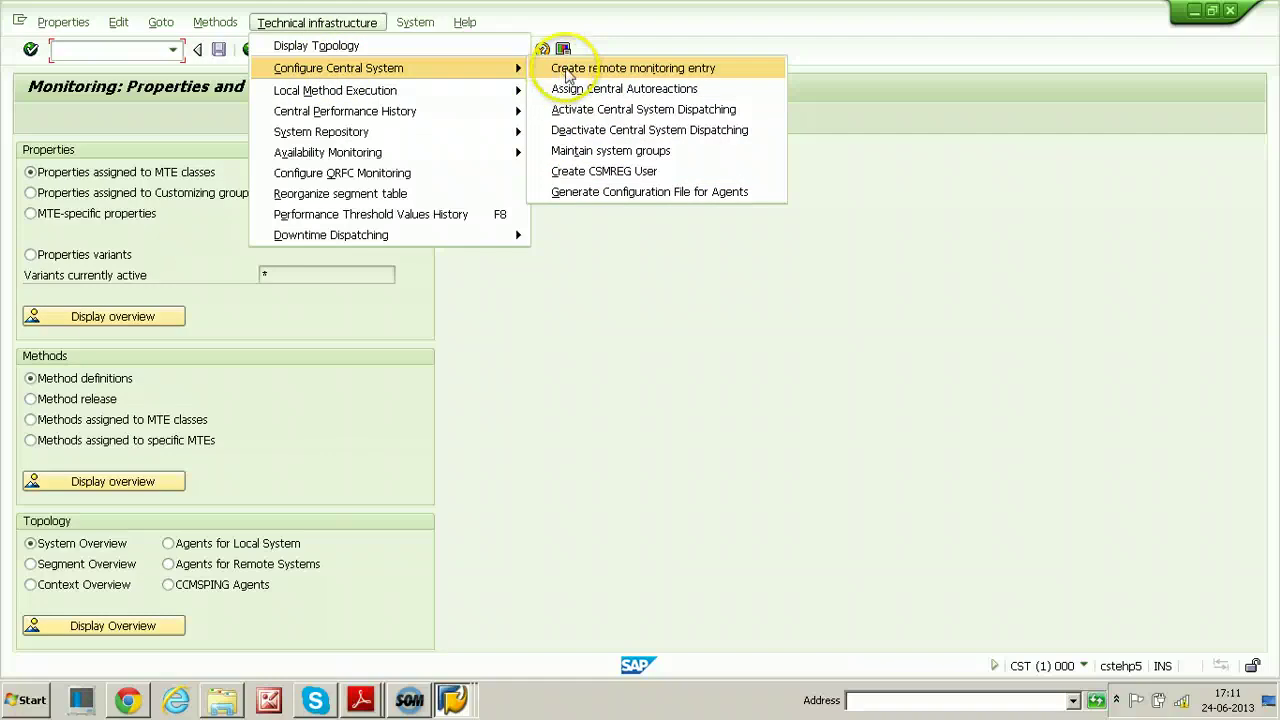
left_click(655, 70)
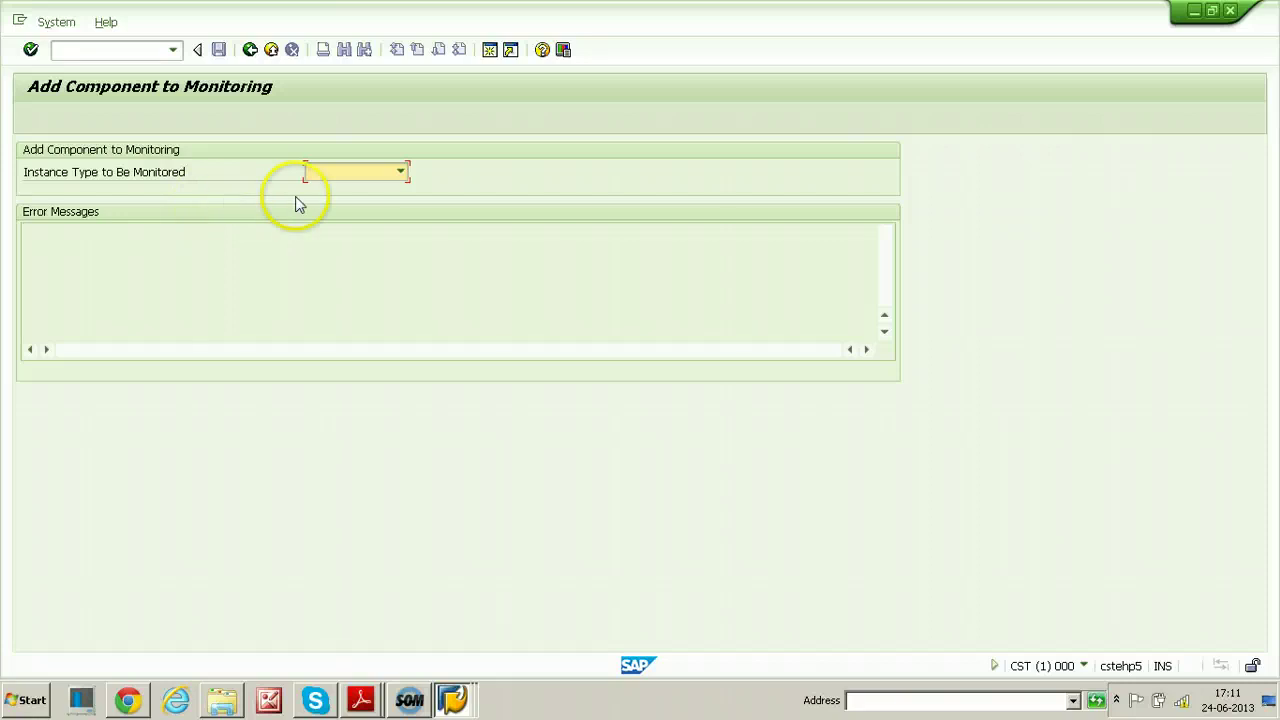
Add ABAP system NWQ with message server nwq, no load balancing, system number 00
left_click(400, 172)
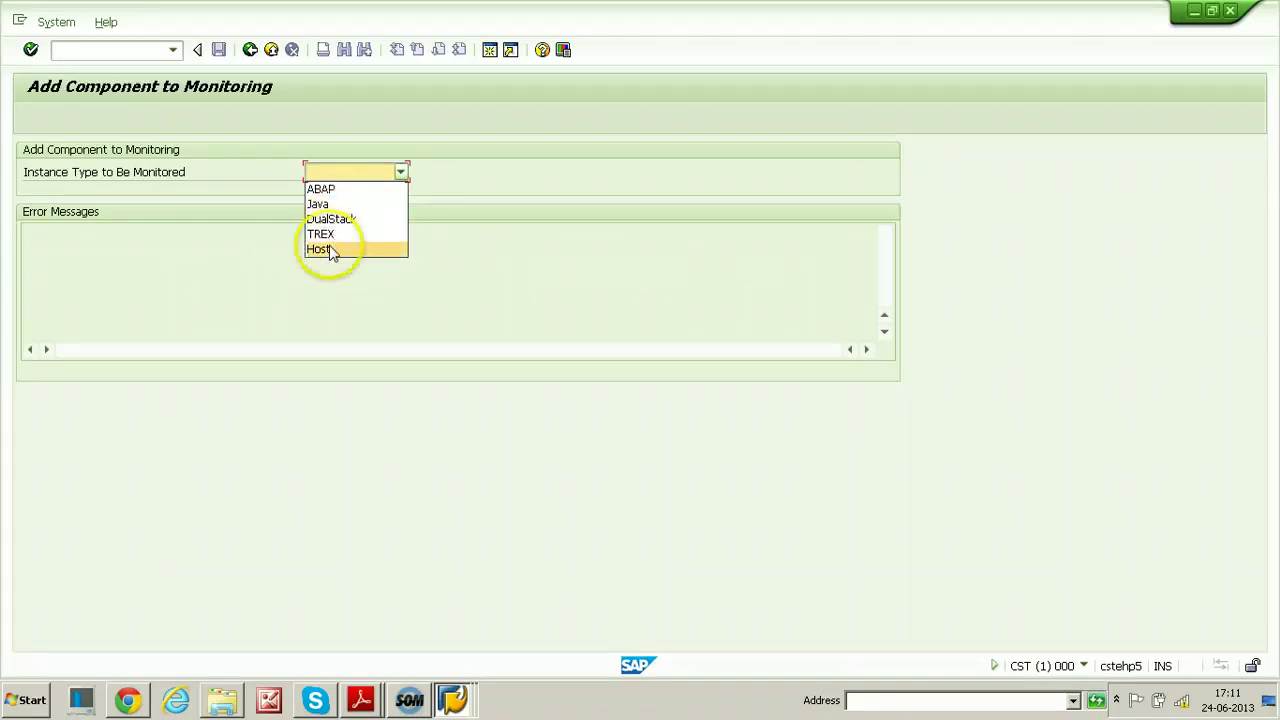
left_click(323, 189)
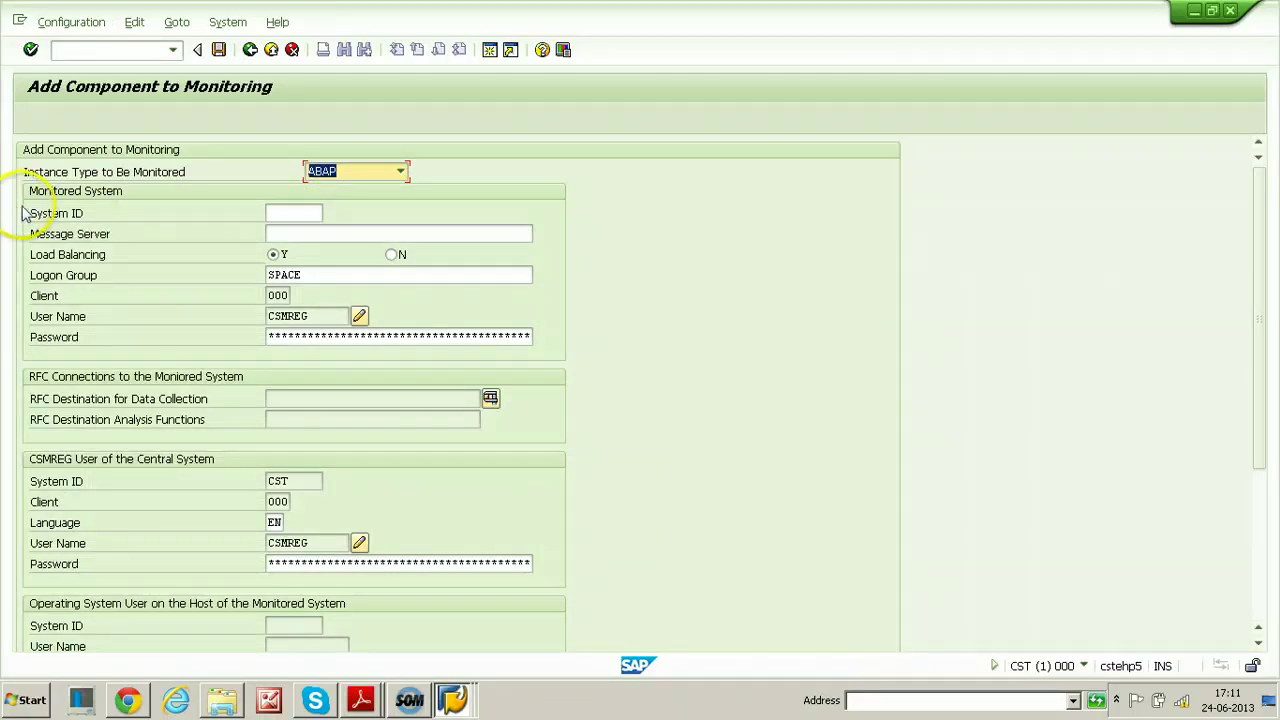
left_click(292, 213)
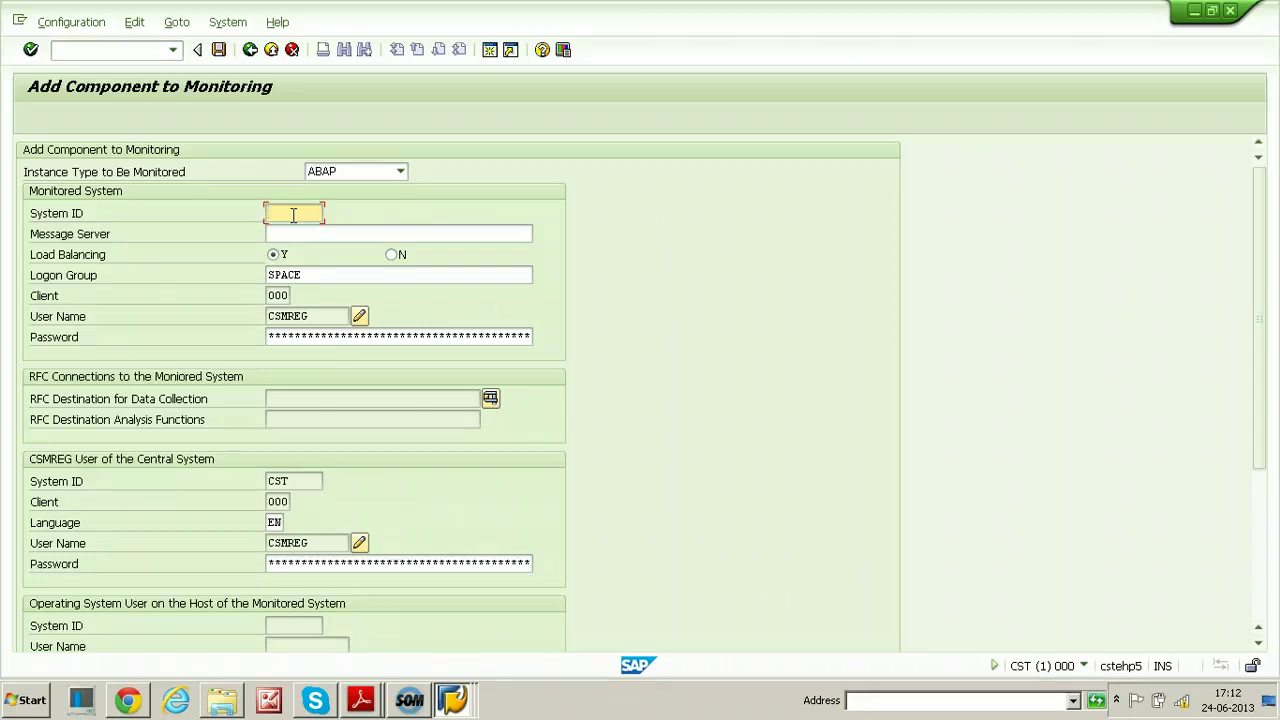
type("WQ")
left_click(280, 234)
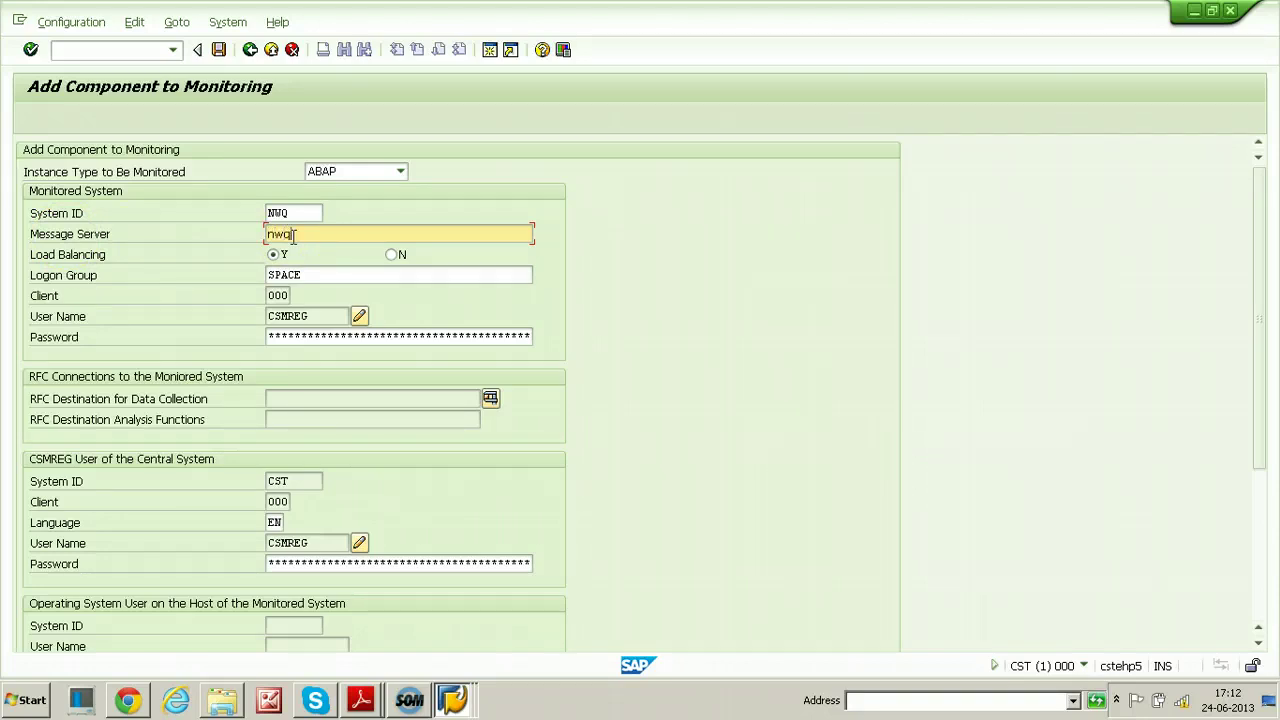
type("nwq")
left_click(392, 255)
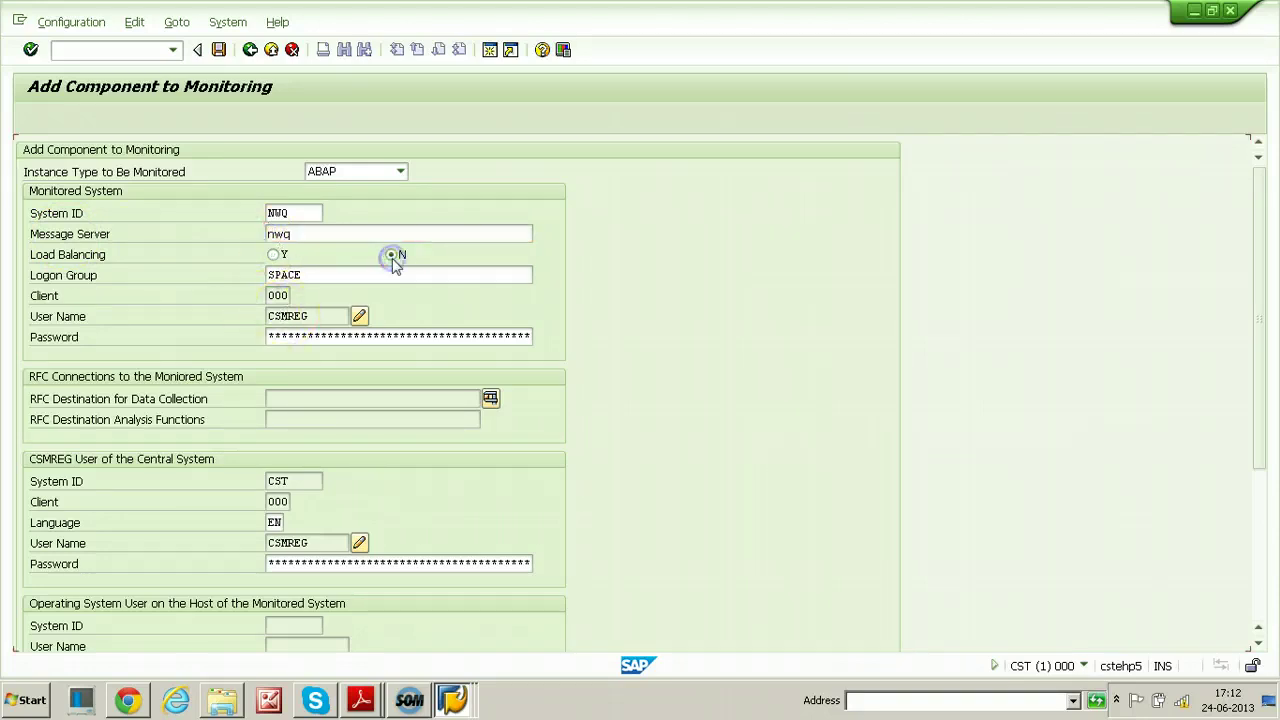
left_click(276, 275)
type("0")
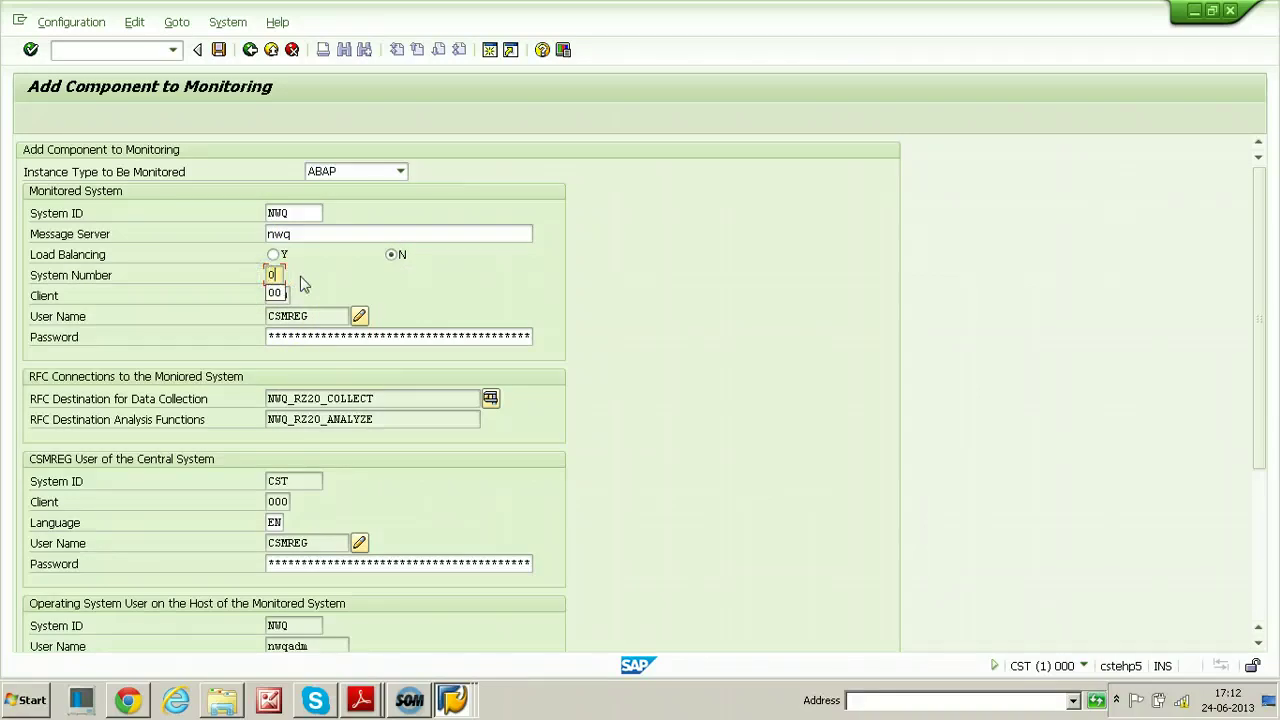
type("0")
left_click(267, 336)
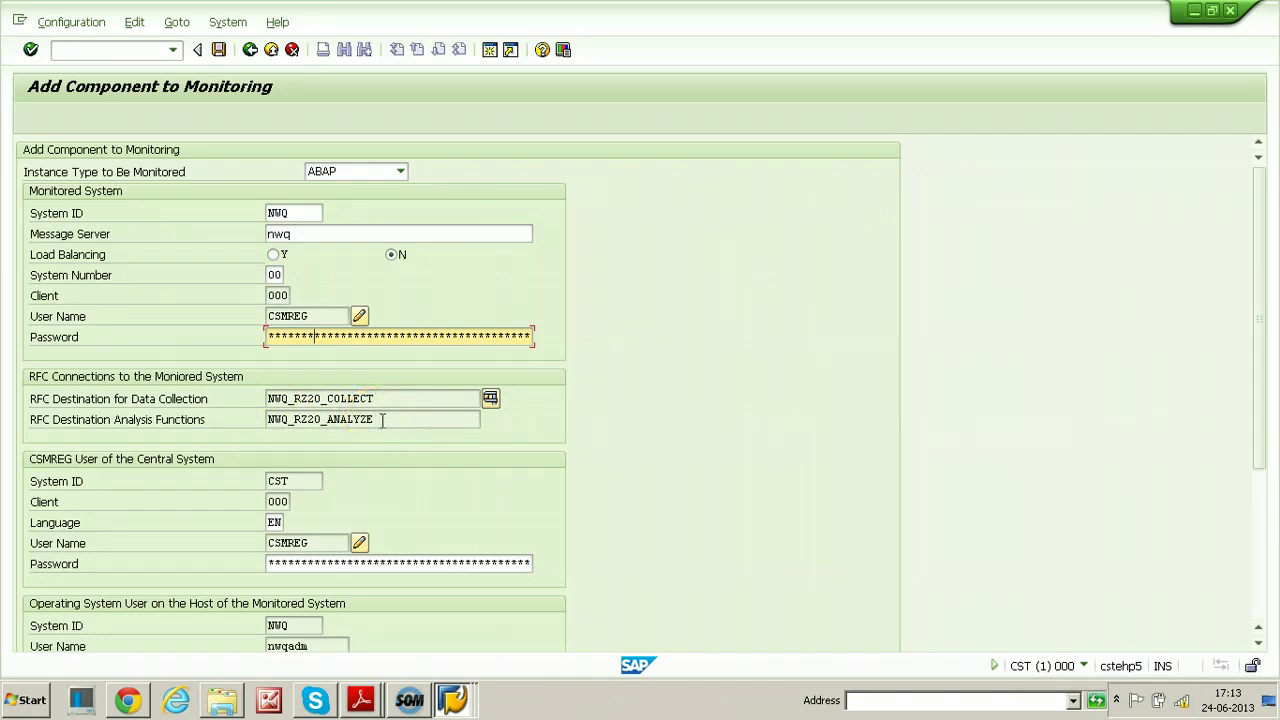
Fill in the NWQ and central CST CSMREG passwords and the nwqadm OS user password
scroll(471, 500, "down", 1)
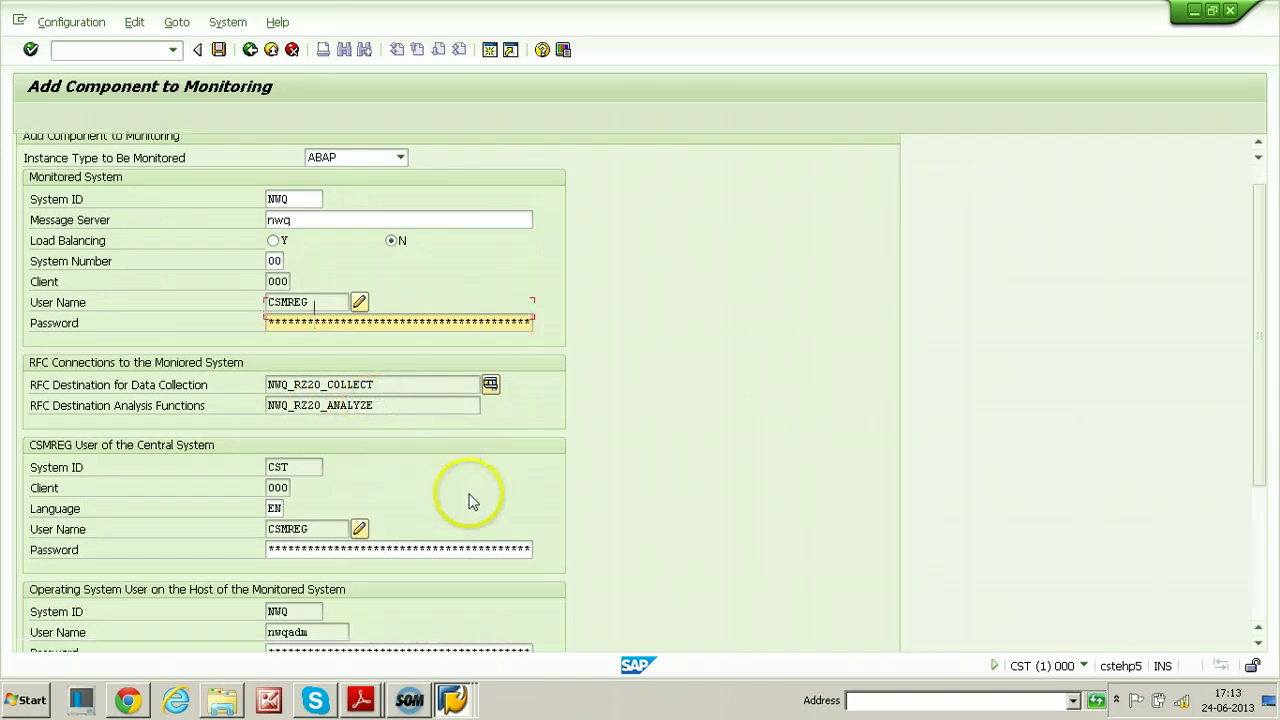
left_click(300, 453)
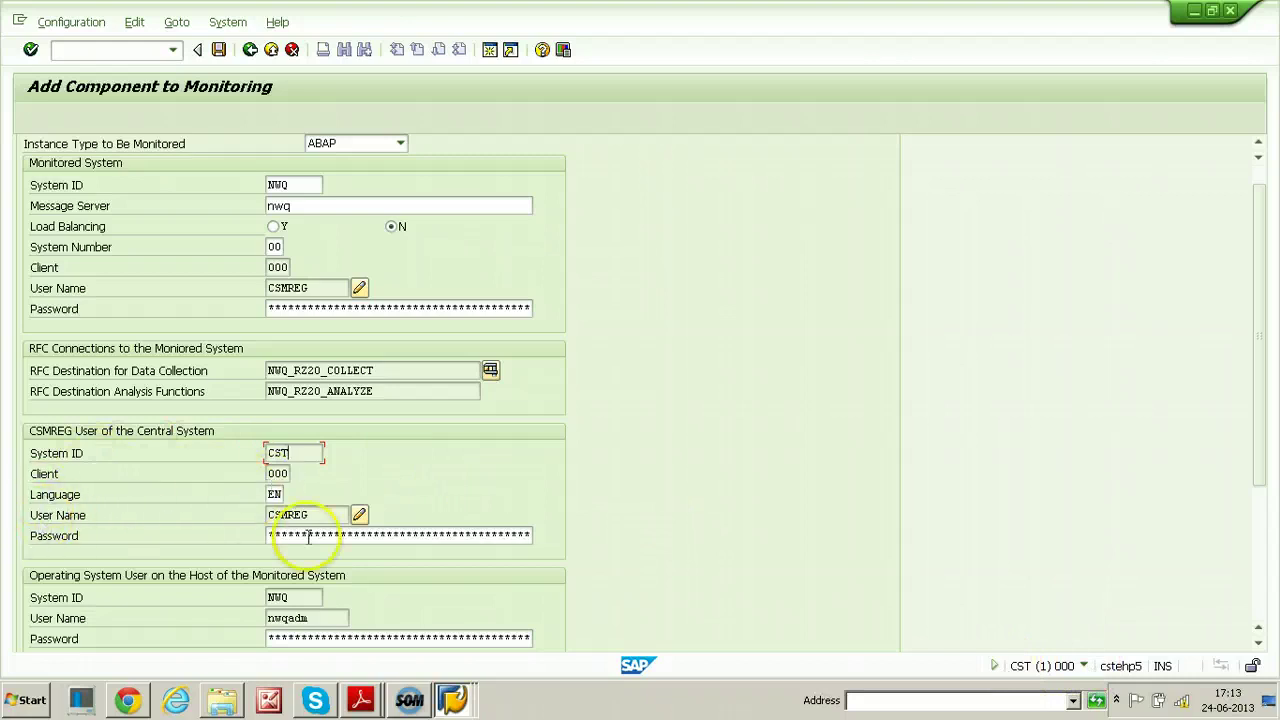
left_click_drag(267, 535, 430, 543)
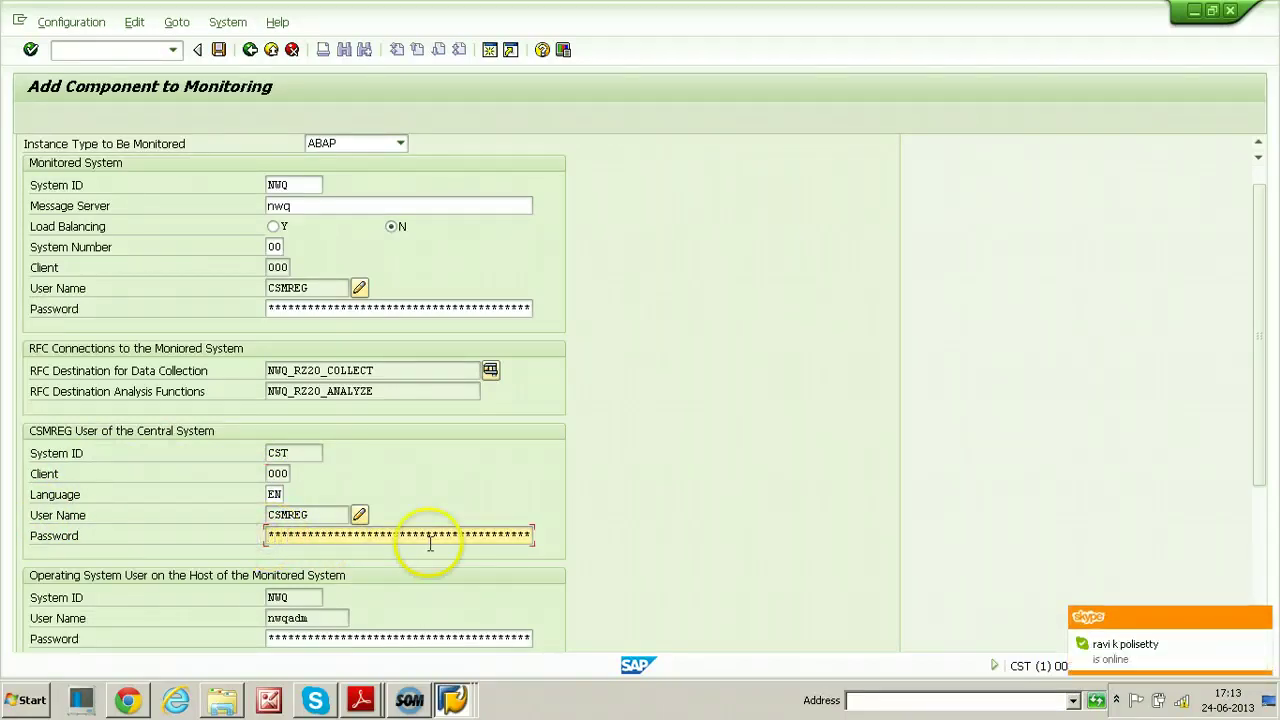
scroll(617, 509, "down", 3)
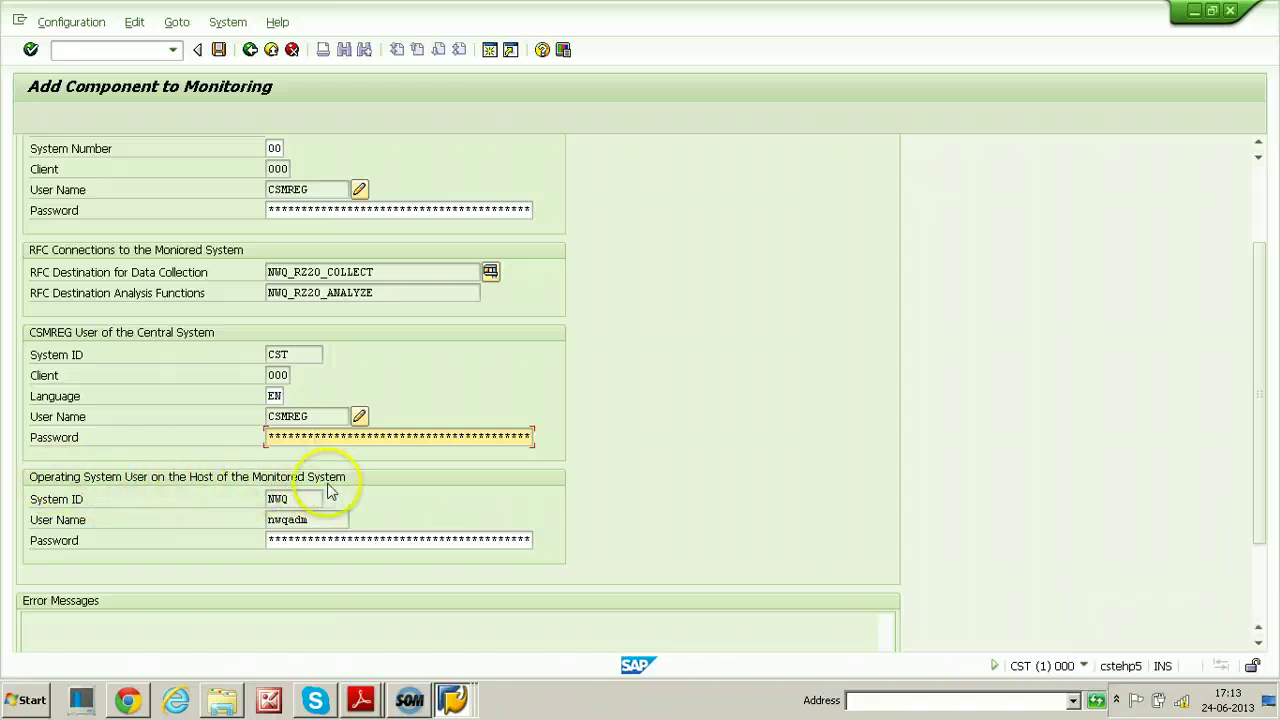
left_click(271, 539)
left_click(363, 548)
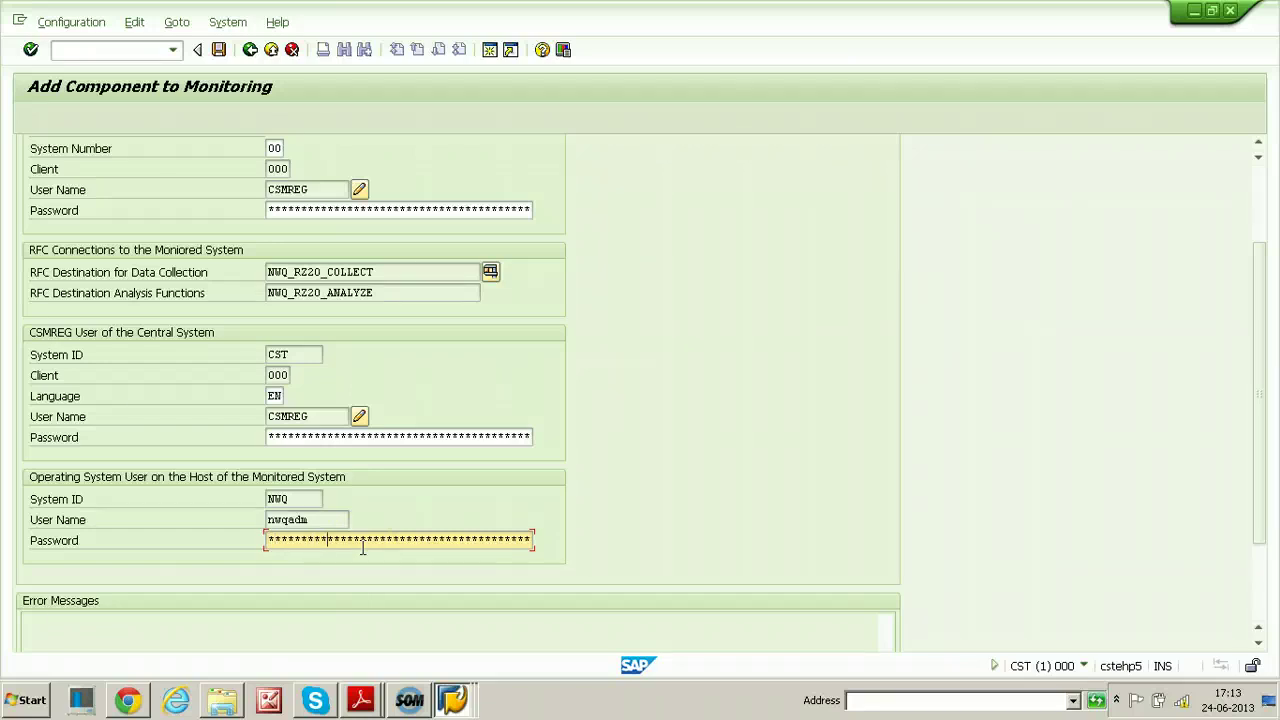
left_click(246, 557)
scroll(650, 420, "down", 1)
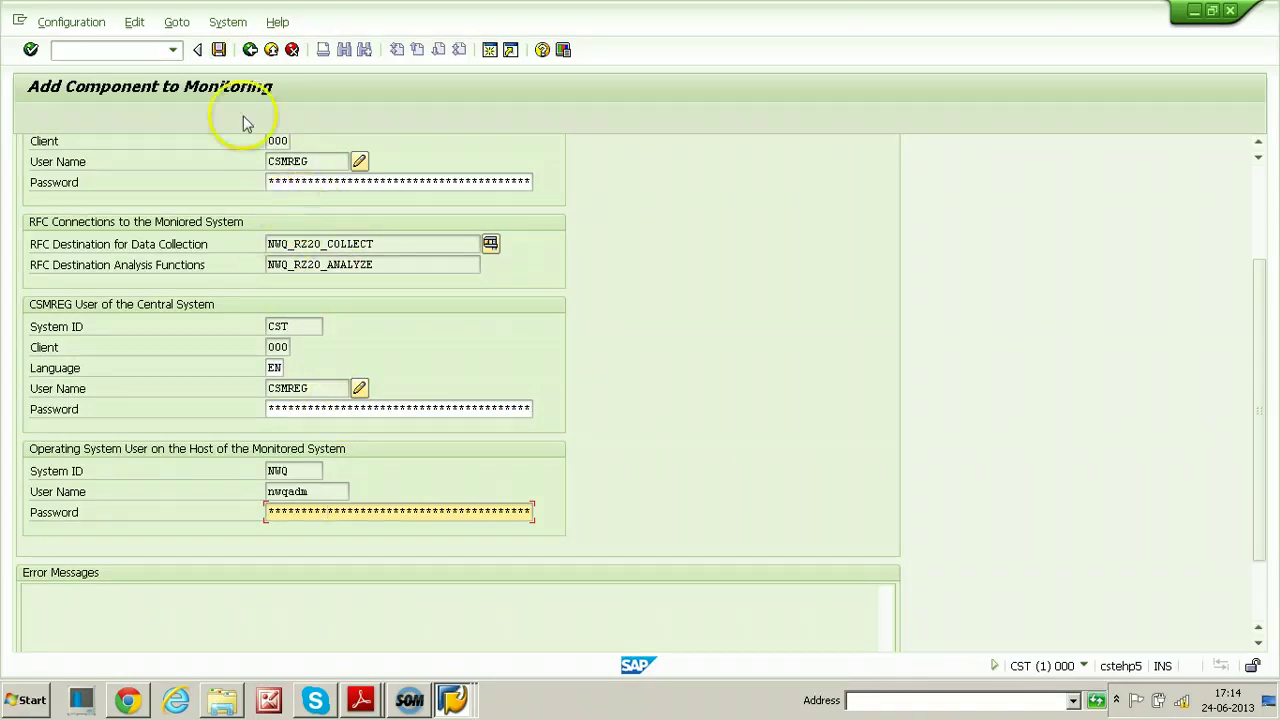
Save the NWQ remote monitoring entry and exit via Configuration > Exit to SAP Easy Access
left_click(219, 50)
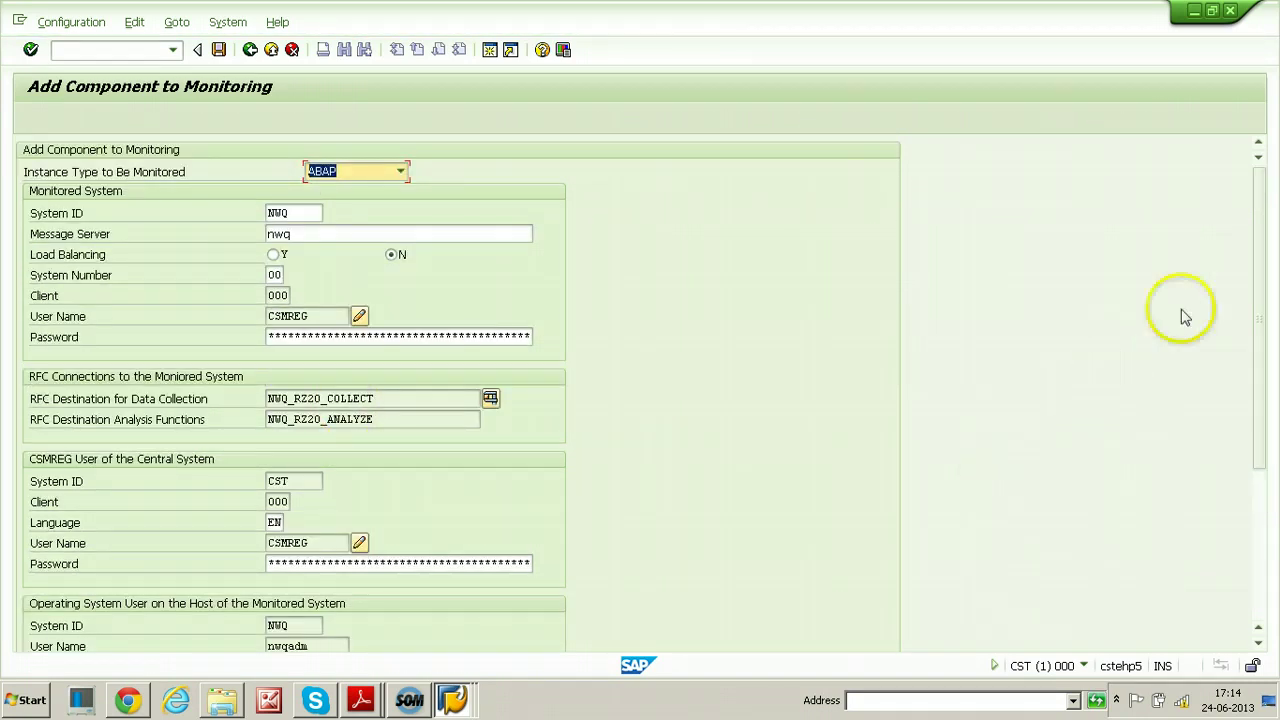
left_click_drag(1260, 266, 1266, 531)
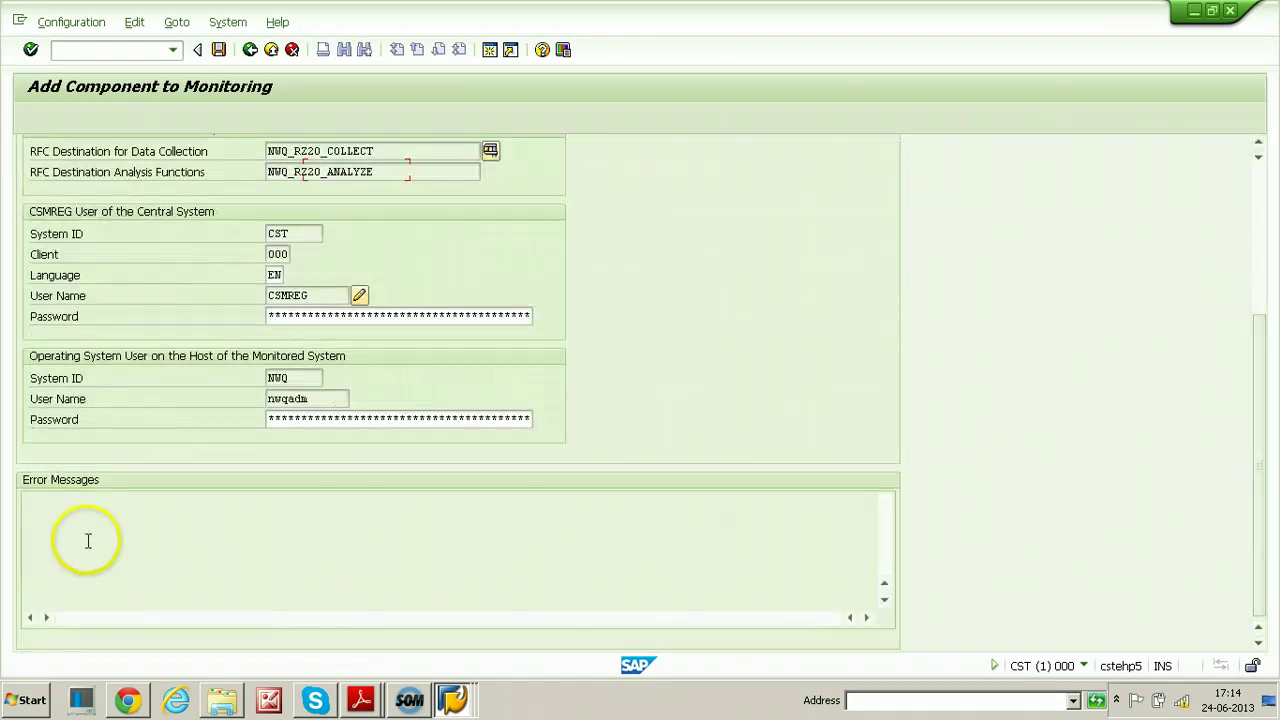
left_click_drag(1260, 491, 1262, 308)
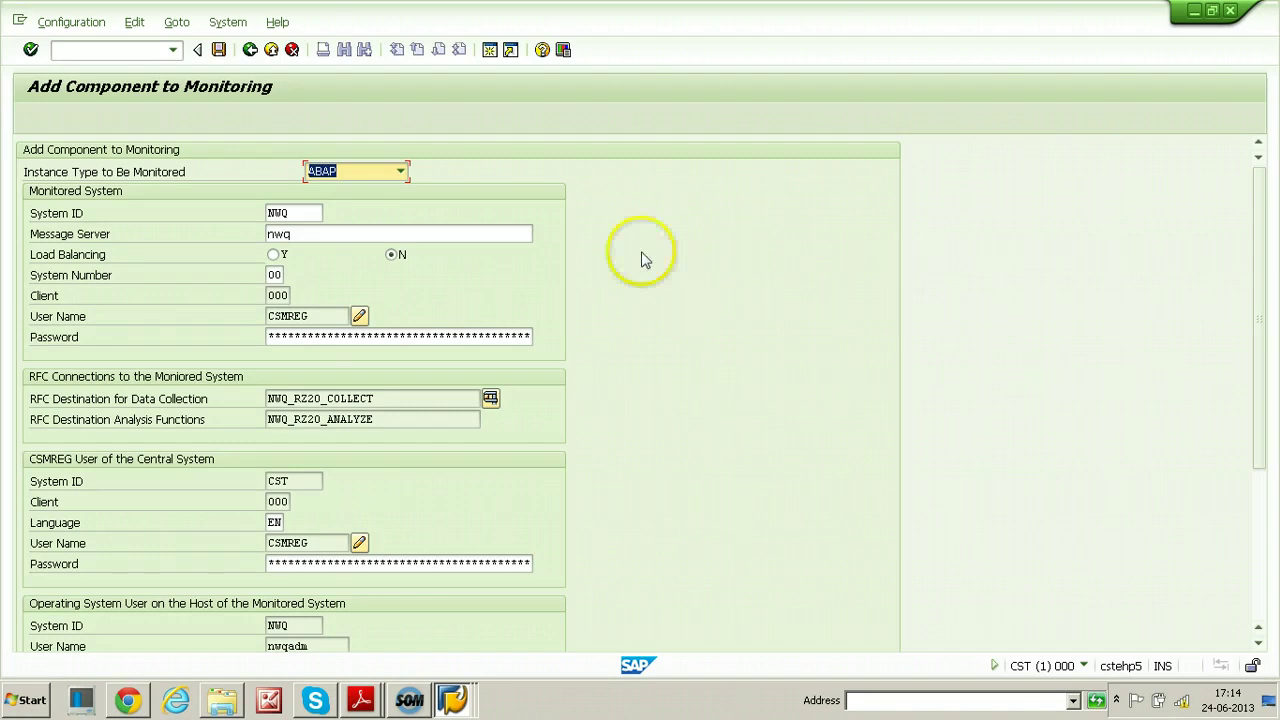
left_click(144, 52)
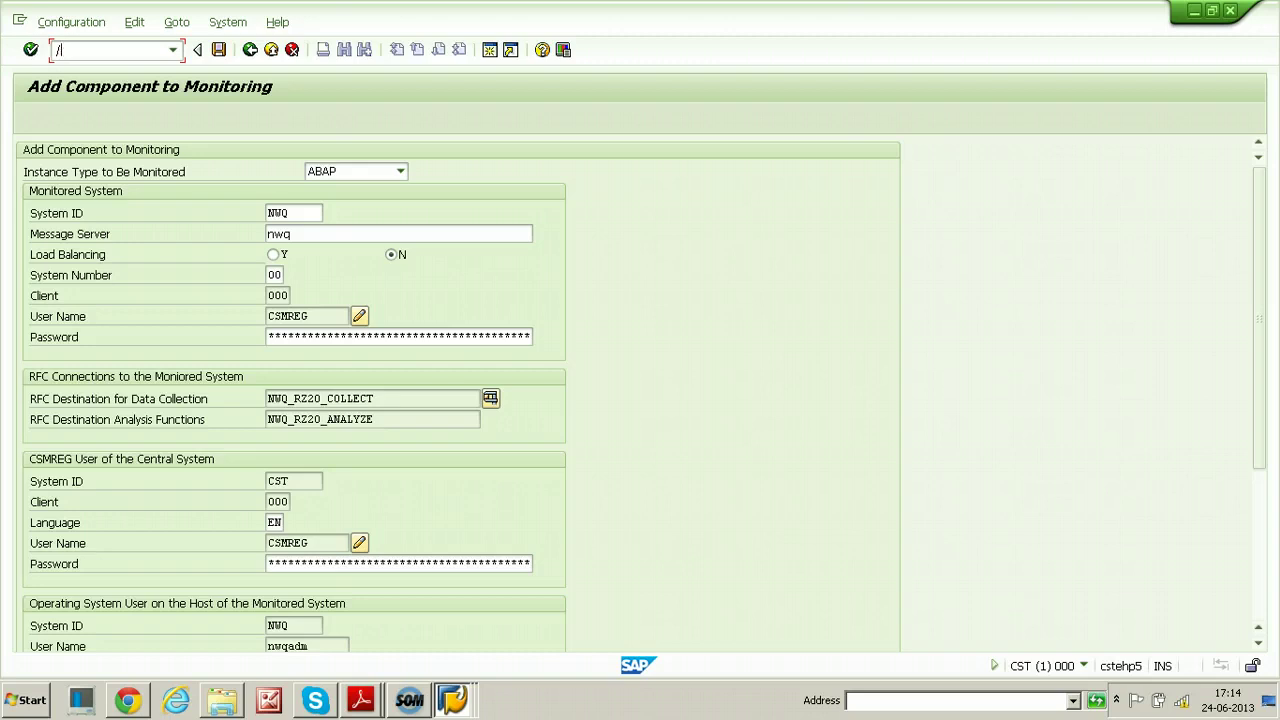
left_click(71, 22)
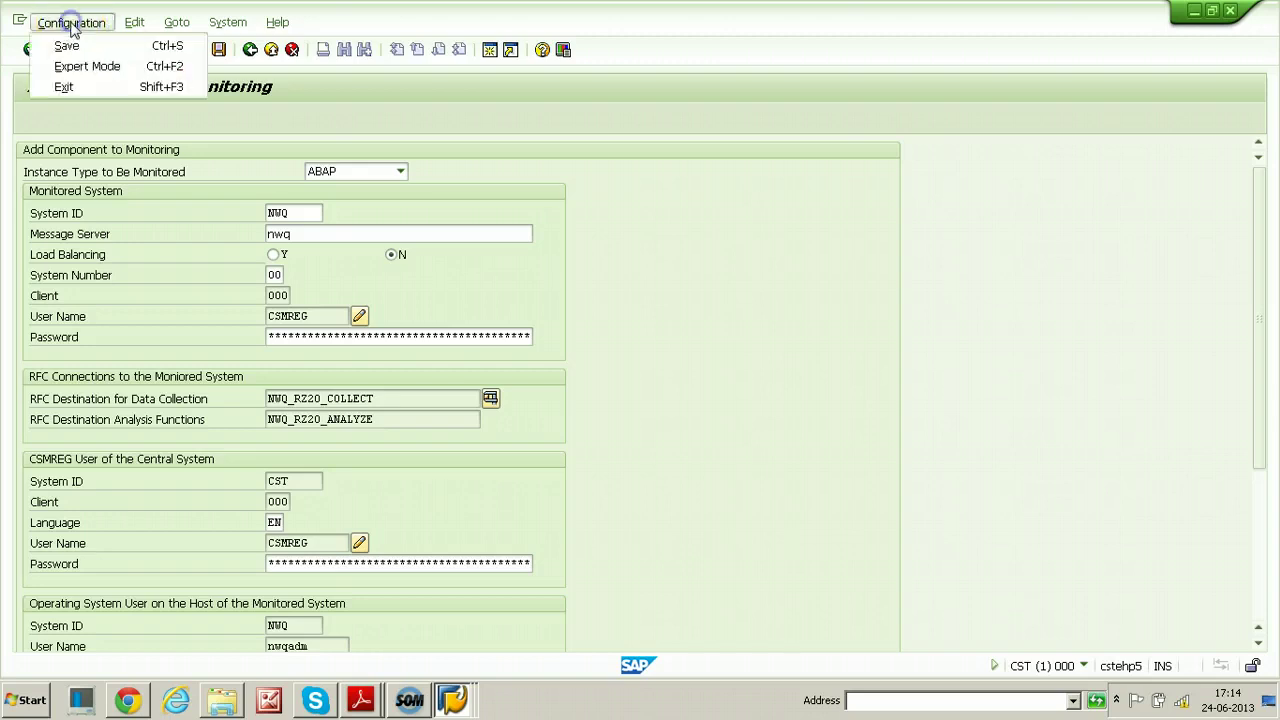
left_click(80, 88)
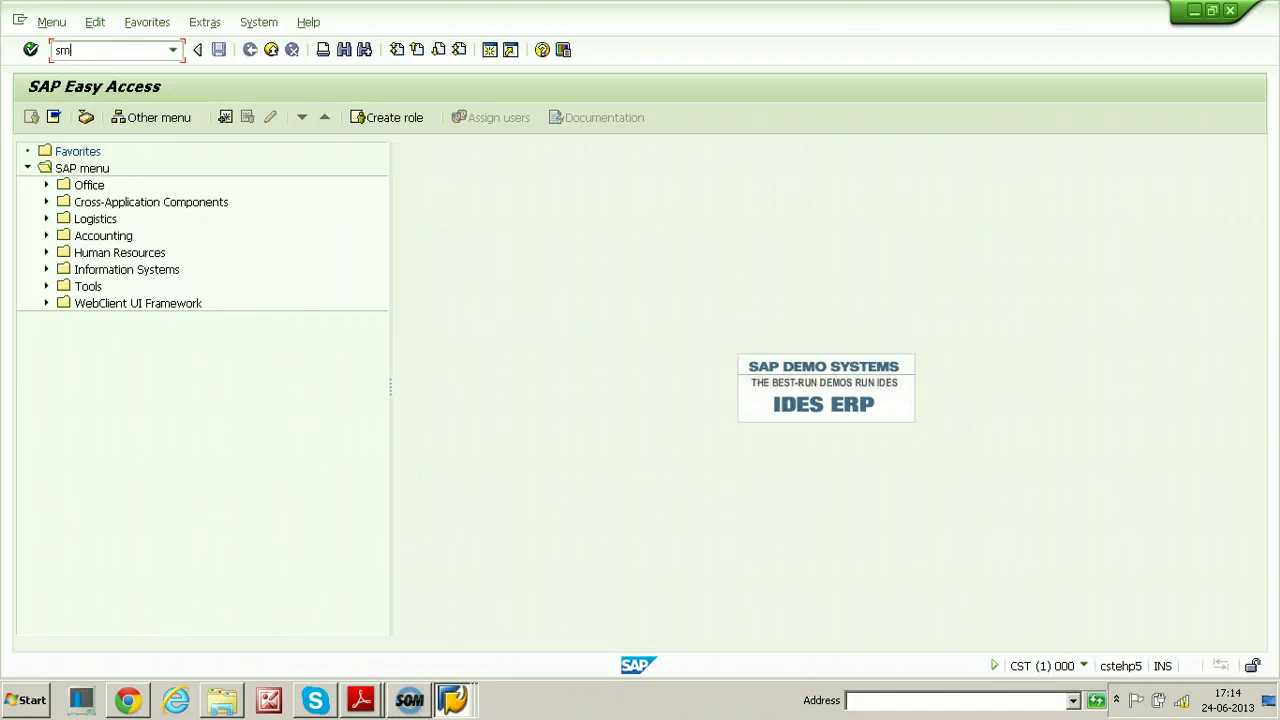
type("sm59")
key("Return")
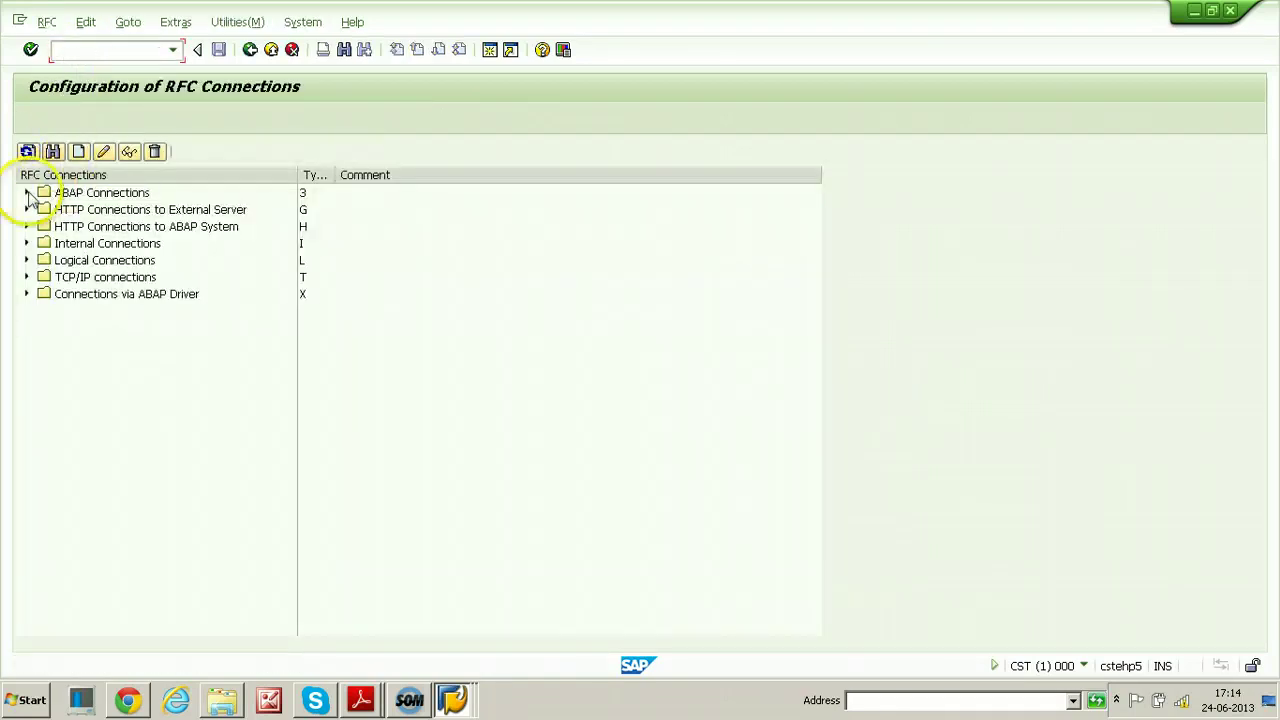
left_click(28, 194)
left_click_drag(817, 271, 817, 451)
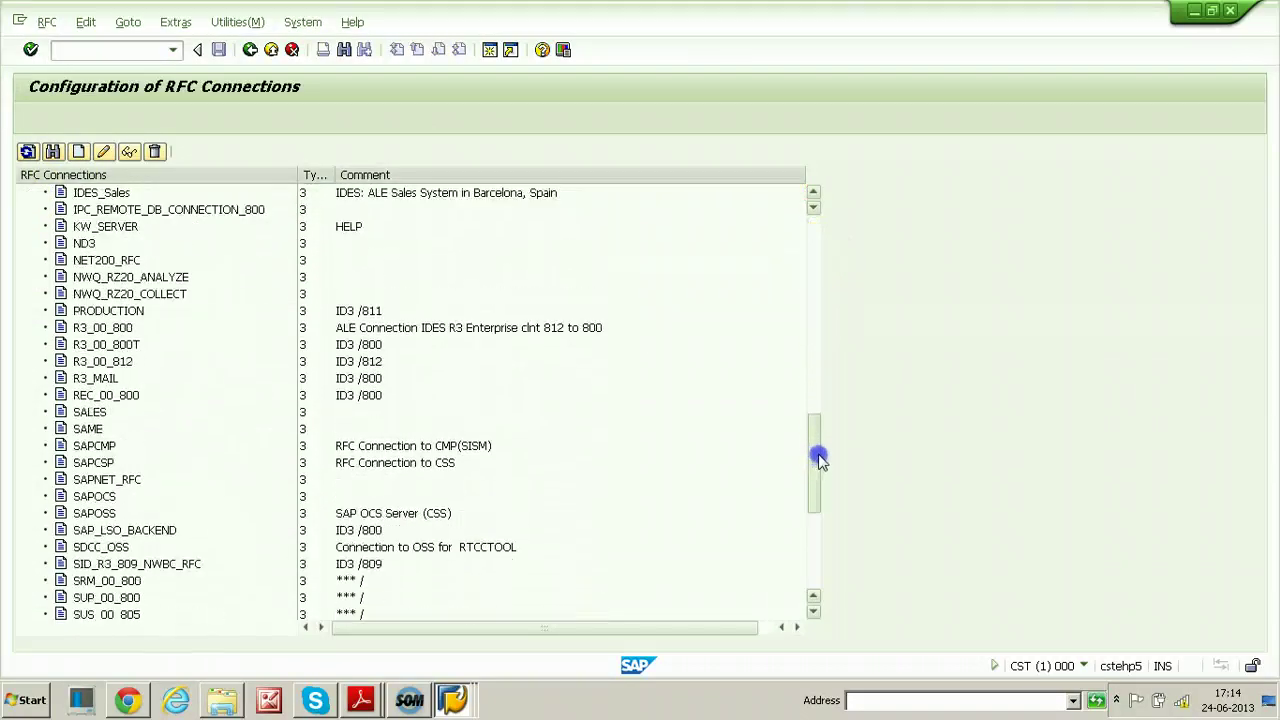
left_click(130, 277)
left_click(130, 293)
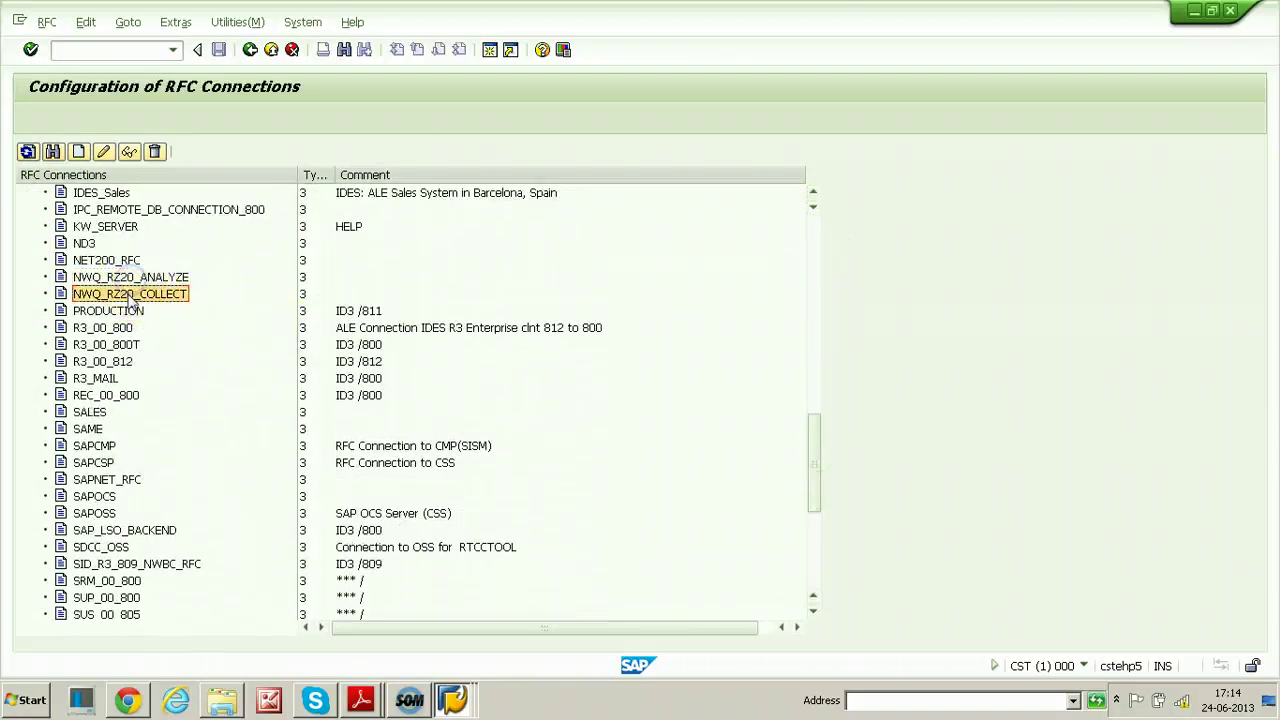
left_click(85, 277)
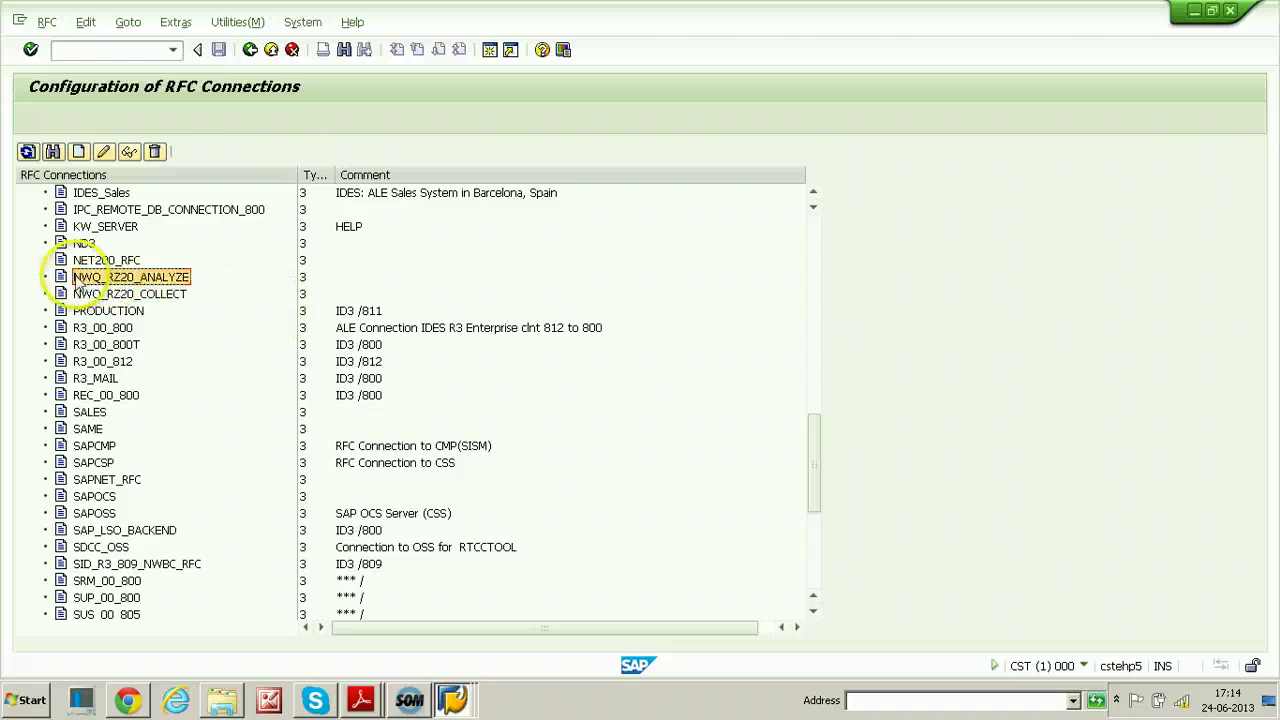
left_click(72, 293)
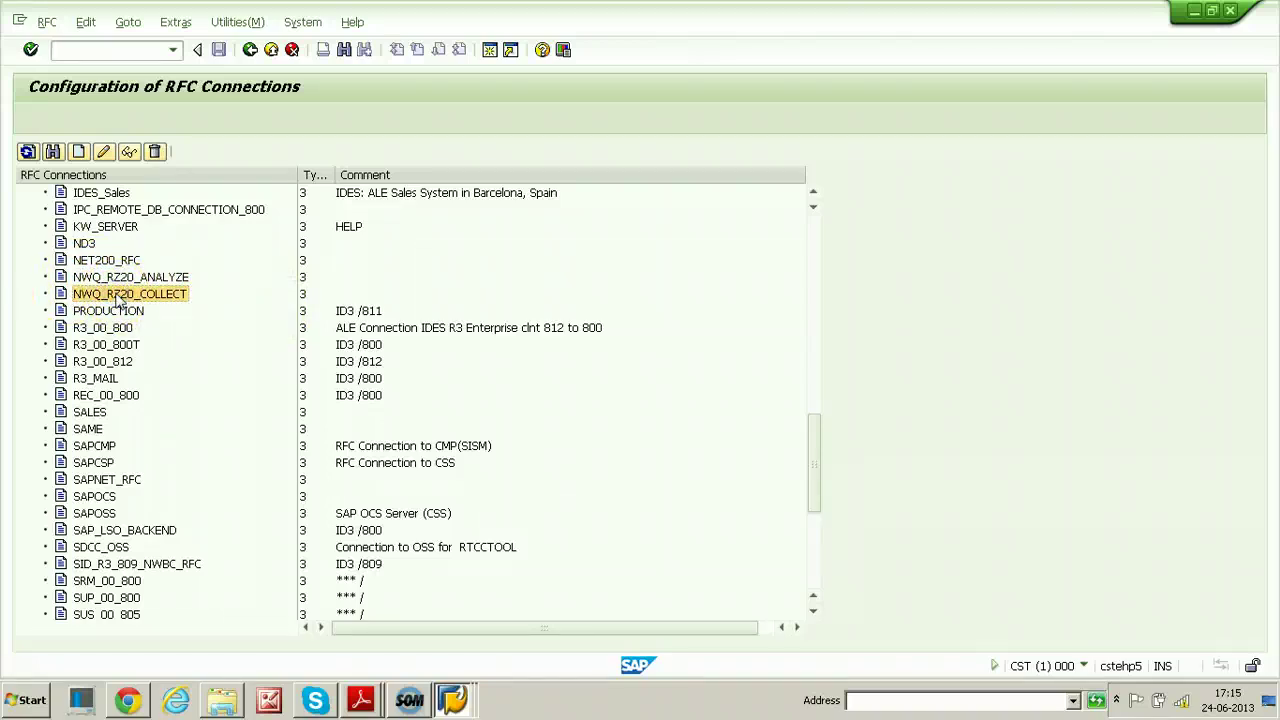
double_click(117, 298)
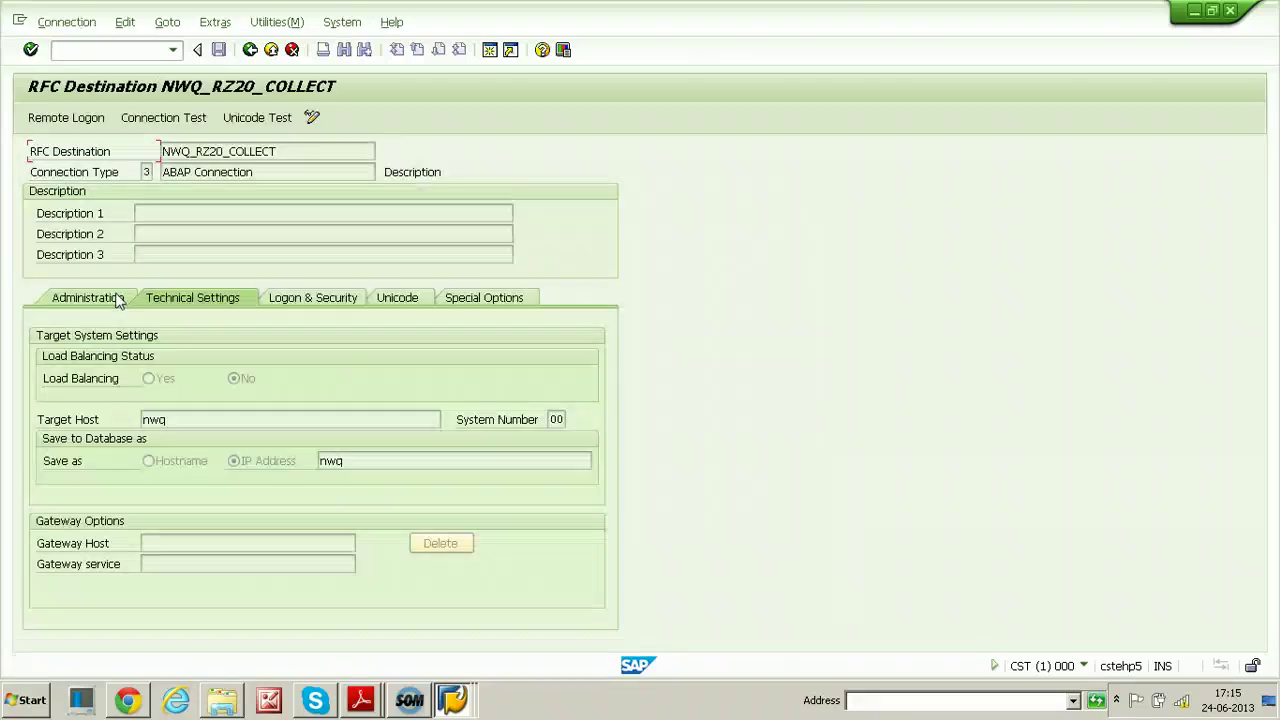
left_click(325, 300)
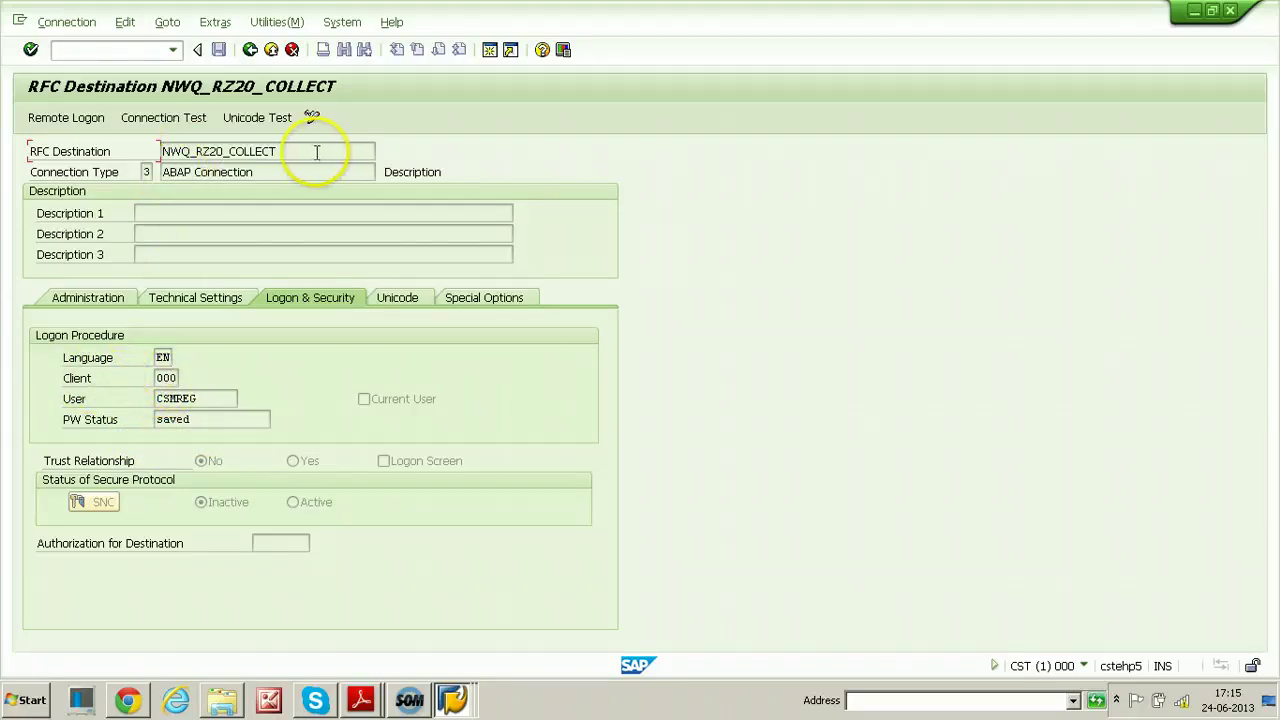
left_click(250, 49)
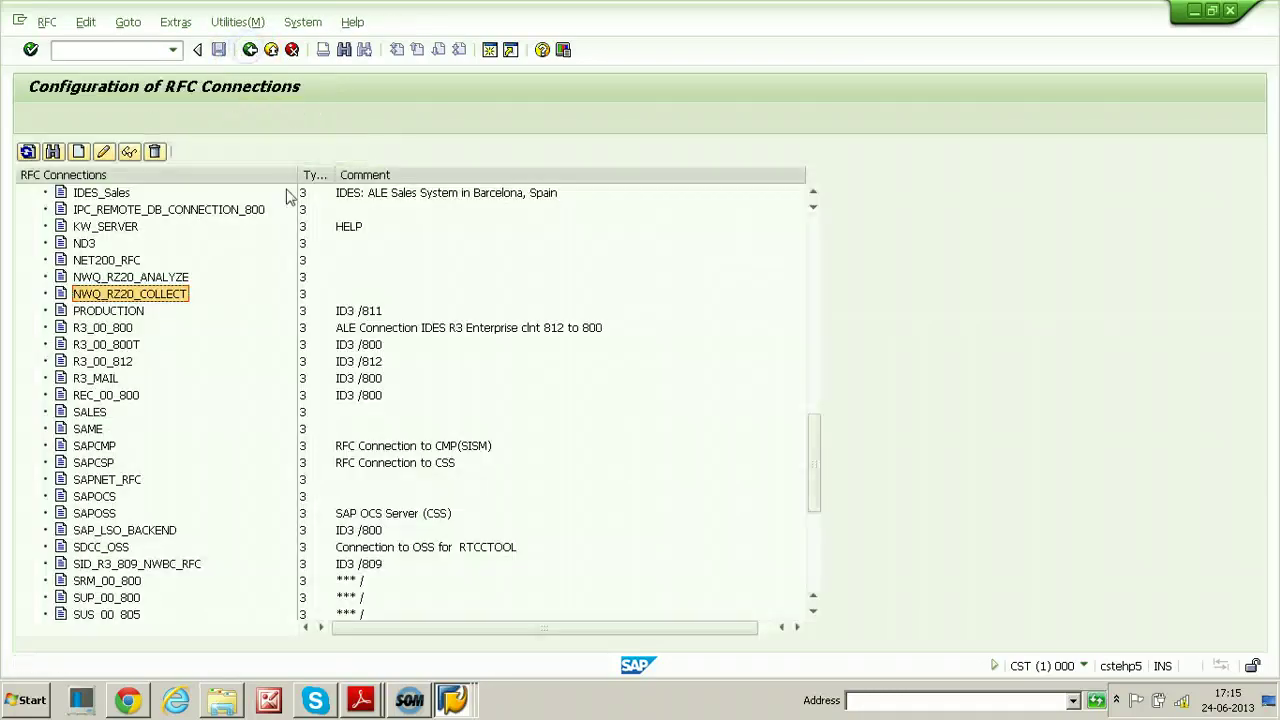
double_click(131, 283)
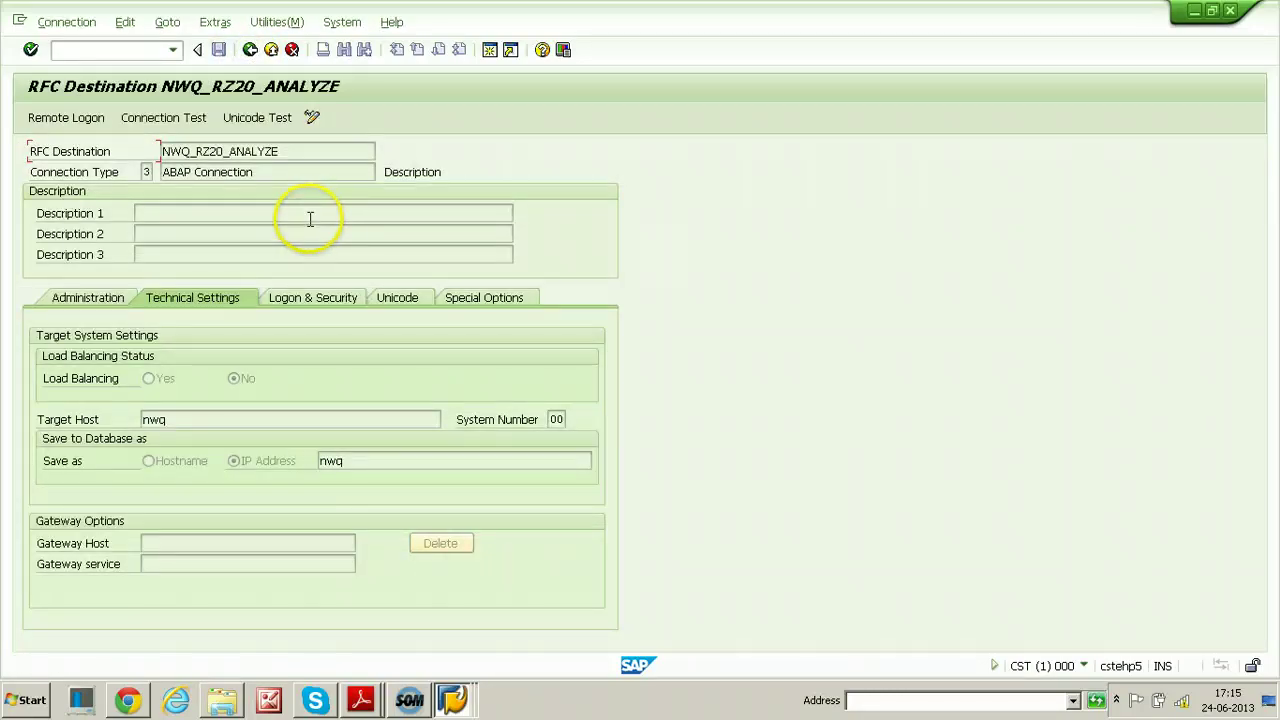
left_click(308, 302)
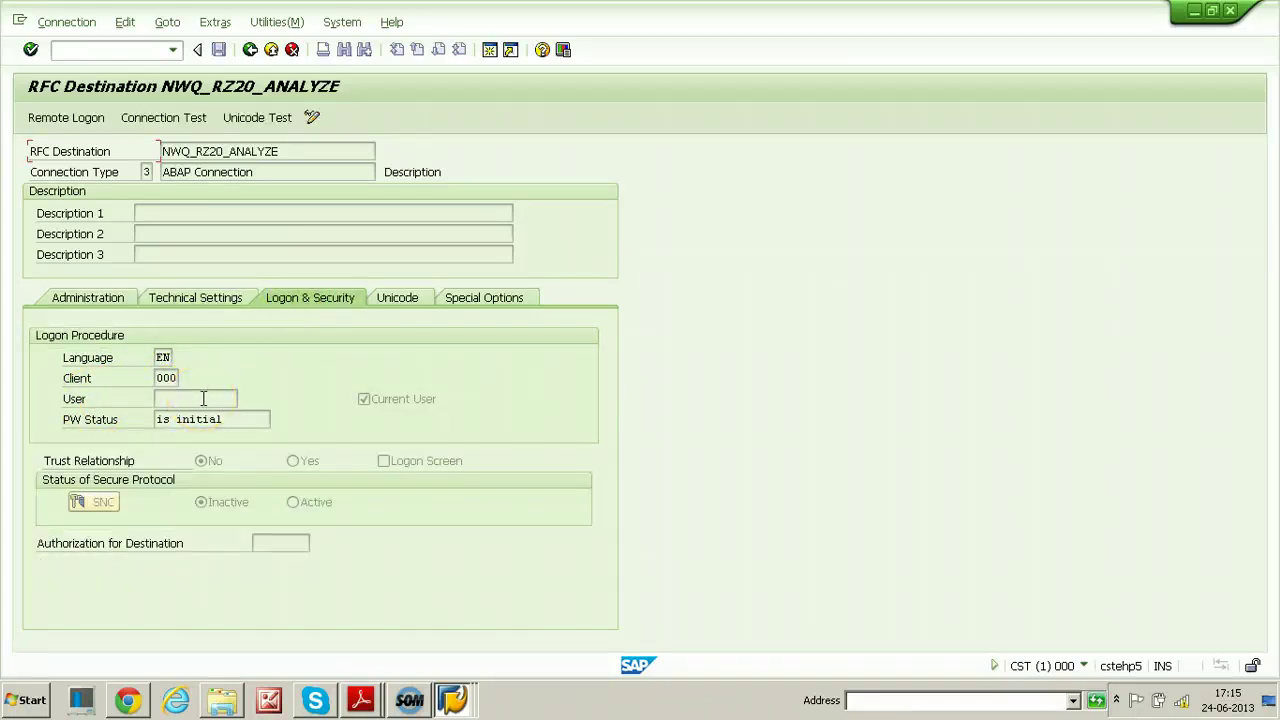
left_click(250, 52)
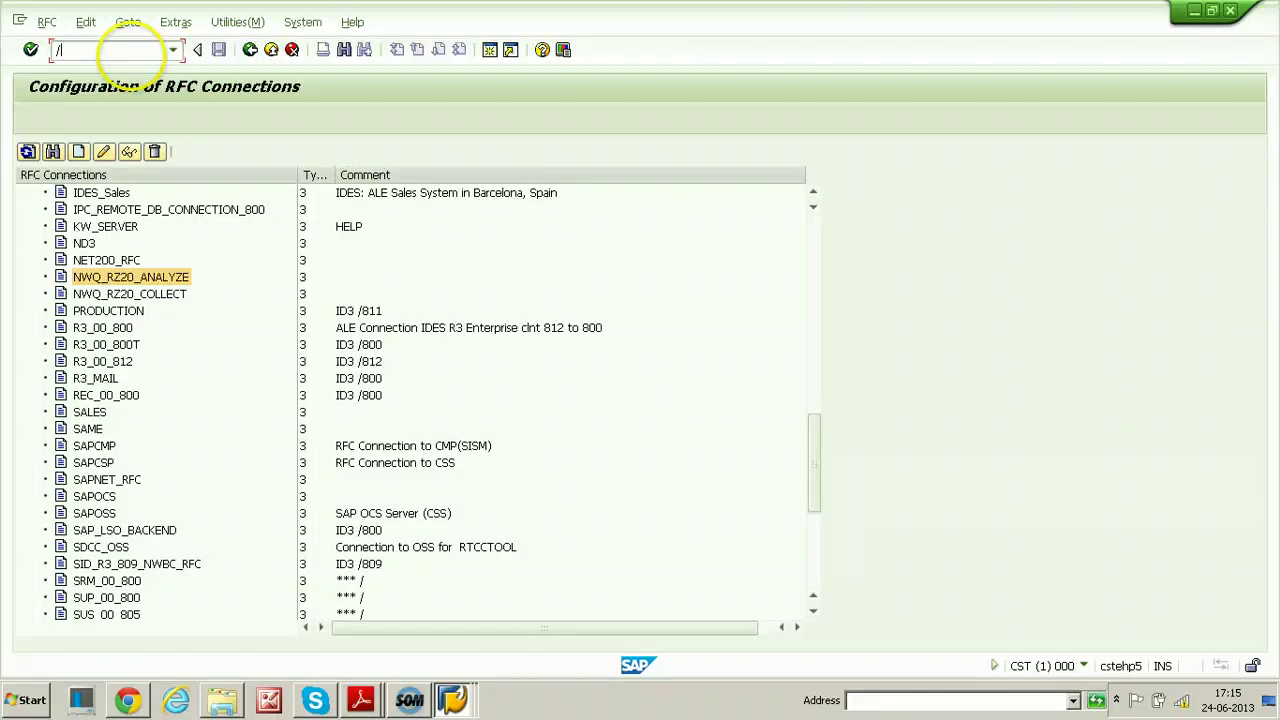
Go back to Easy Access and open the RZ20 CCMS monitor sets overview
key("Return")
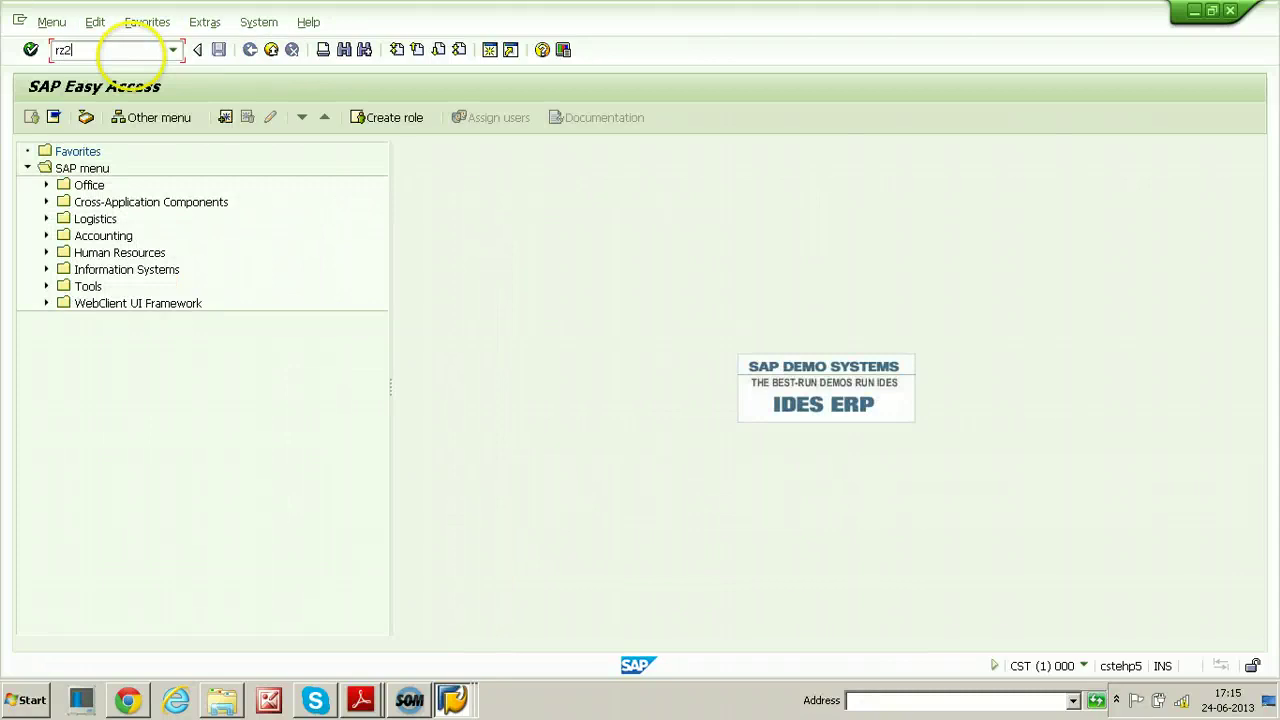
key("Return")
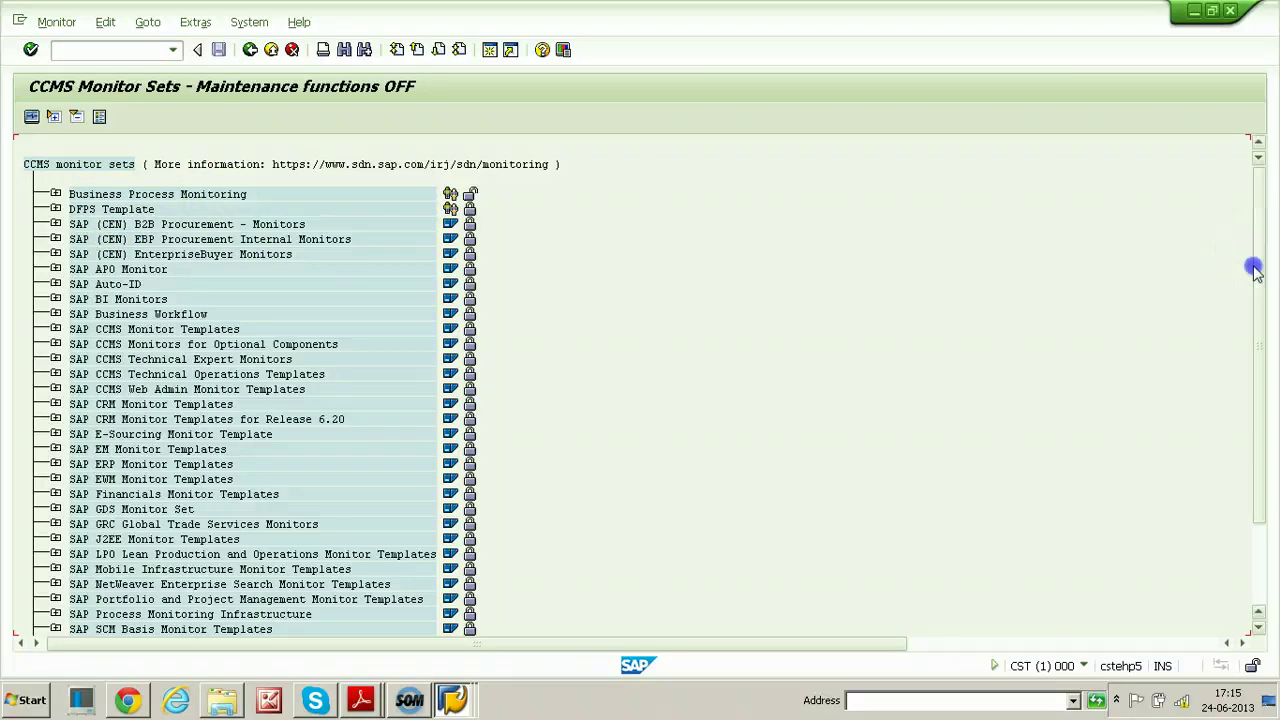
left_click_drag(1251, 266, 1251, 417)
scroll(686, 320, "up", 2)
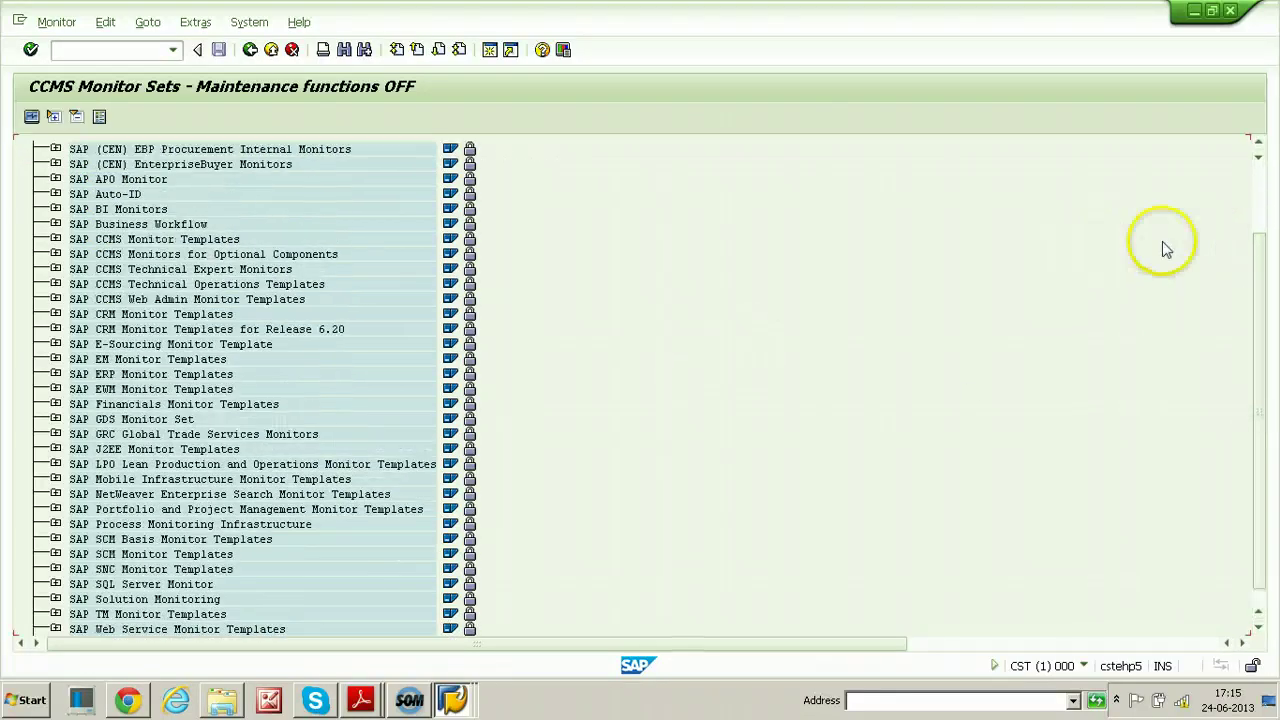
left_click_drag(1260, 285, 1260, 206)
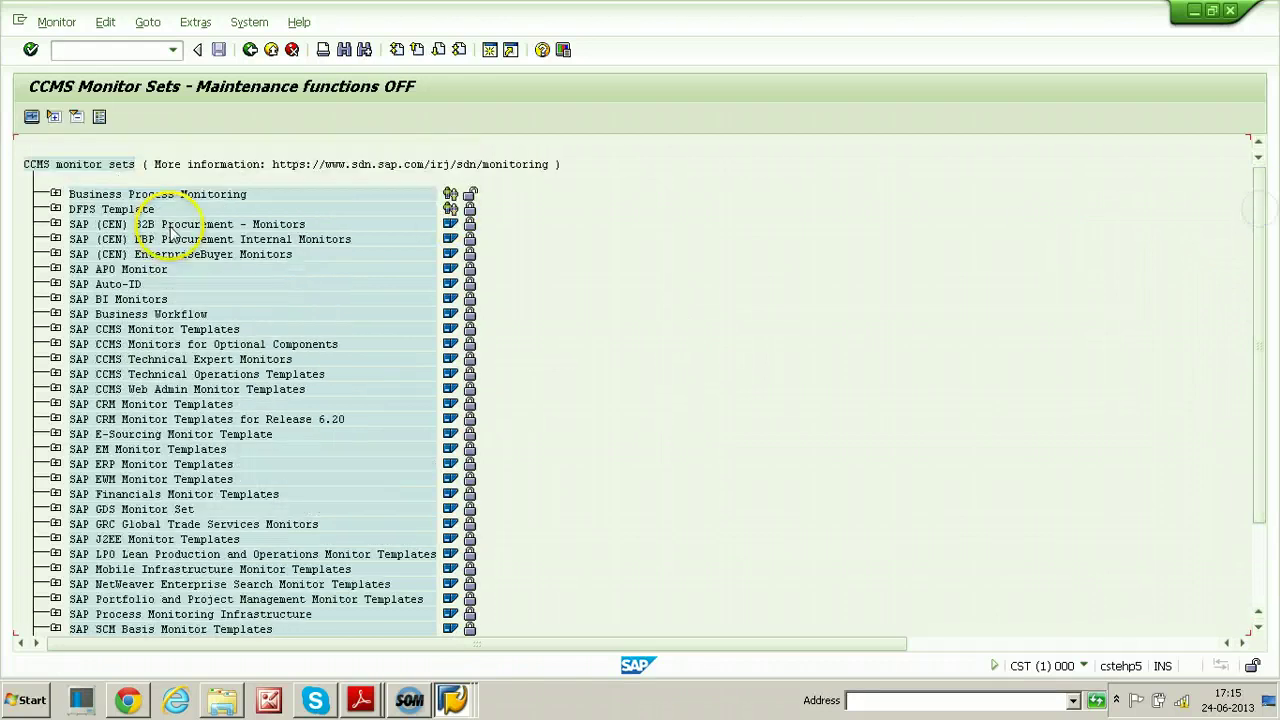
Activate the maintenance function from Extras and select the My favorites node
left_click(204, 23)
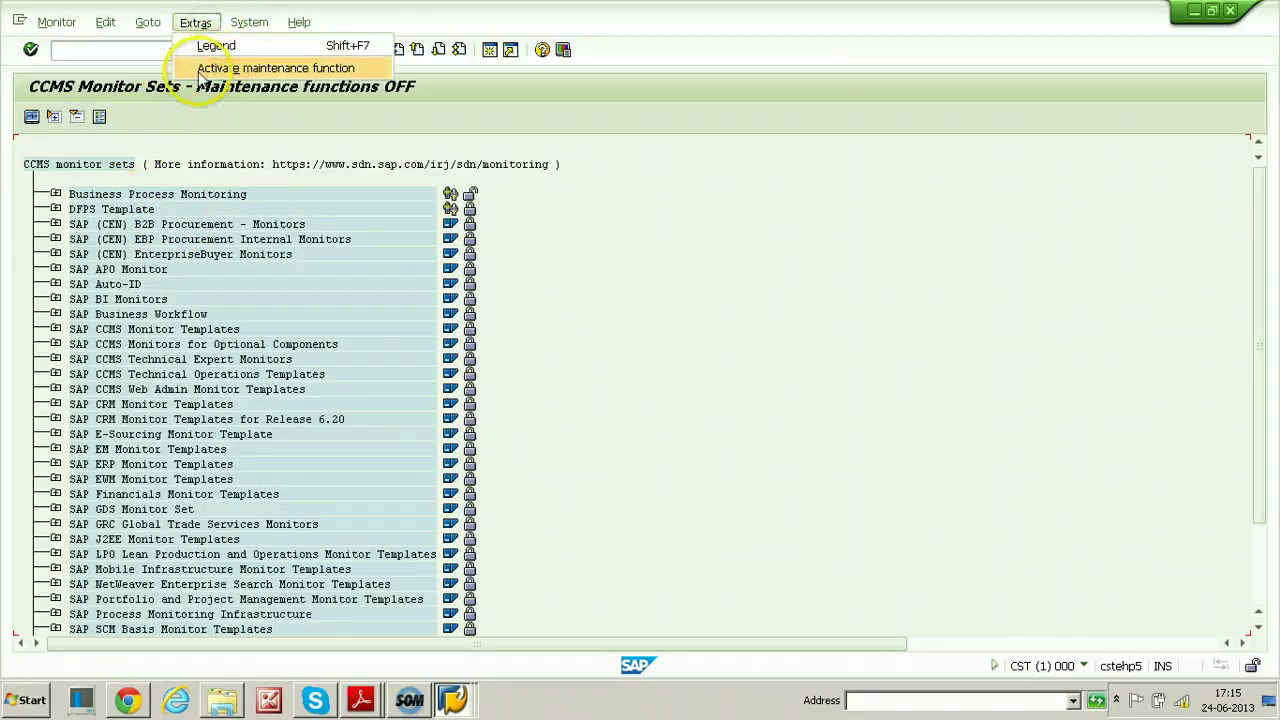
left_click(262, 70)
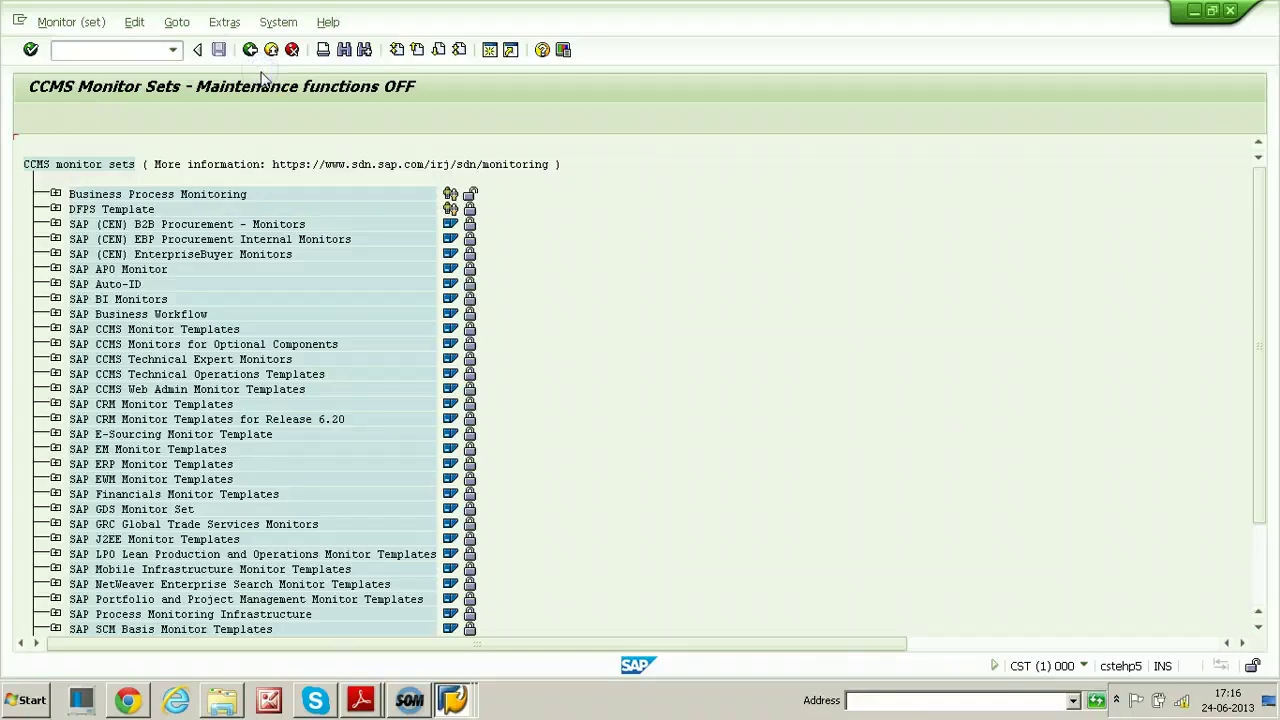
left_click(106, 196)
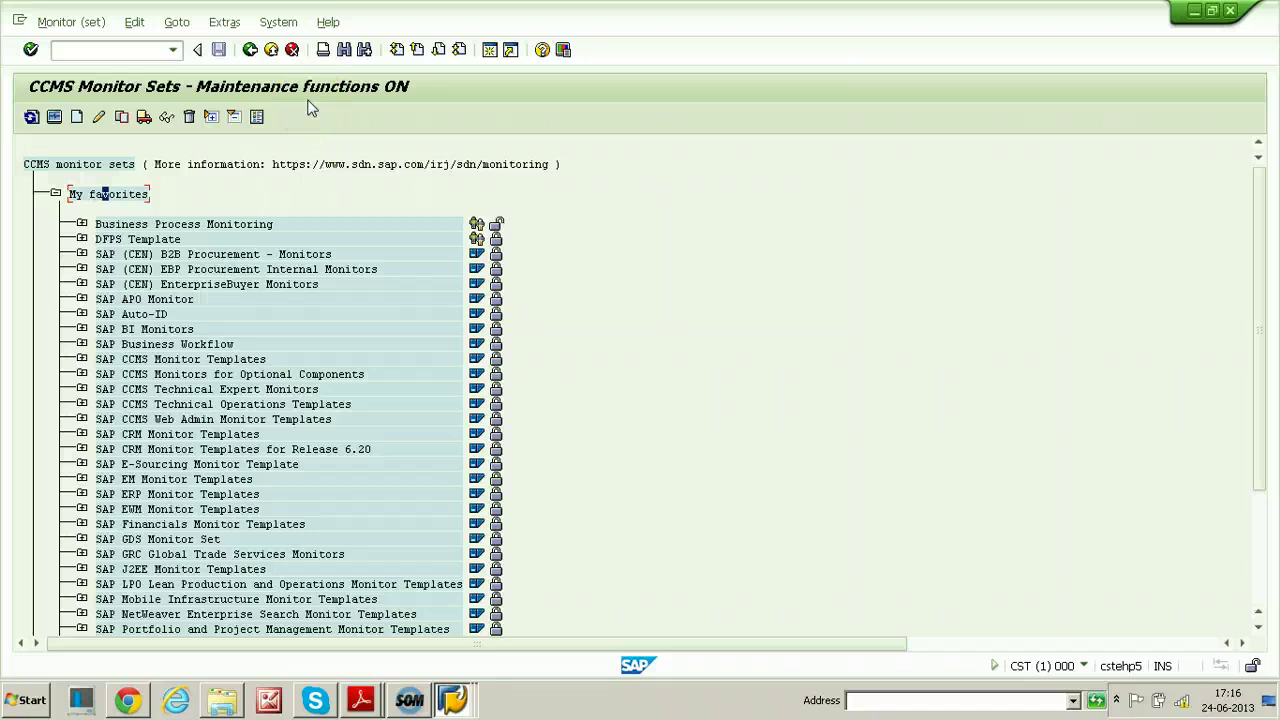
Create the monitor set 'RAJ CCMS Performance Monitor of Remote Systems', visible to all users
left_click(78, 118)
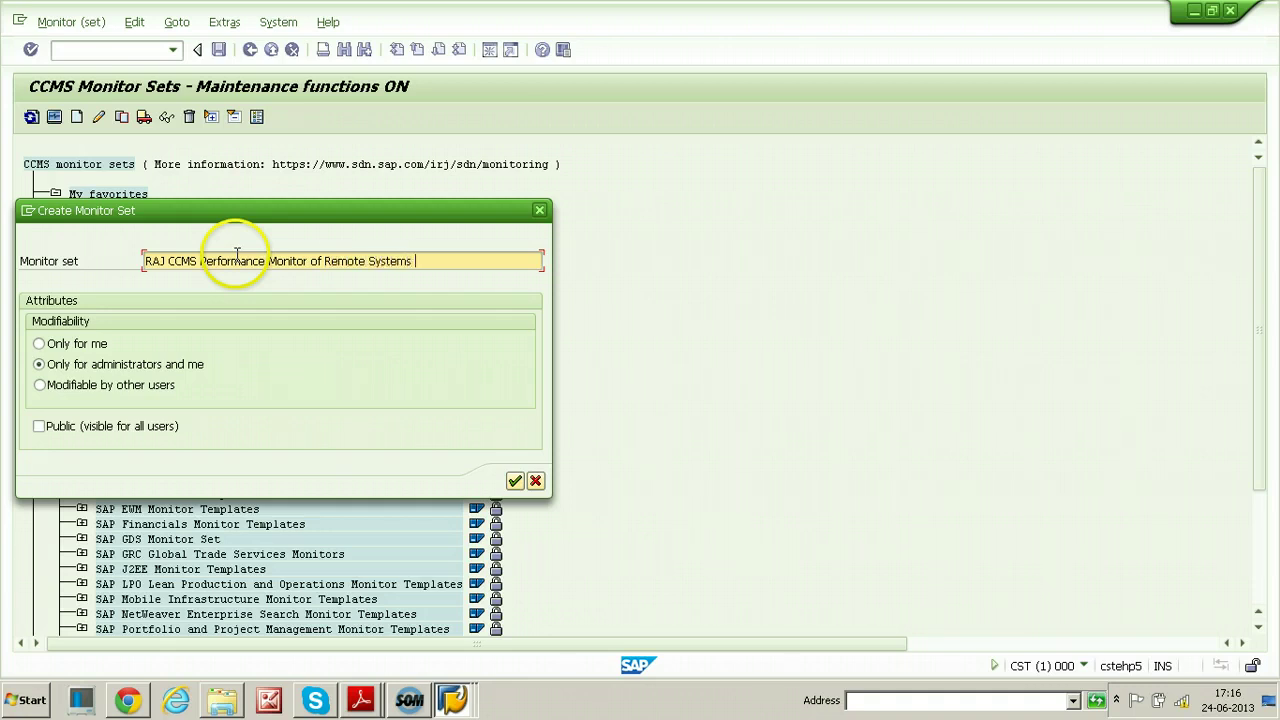
left_click(39, 426)
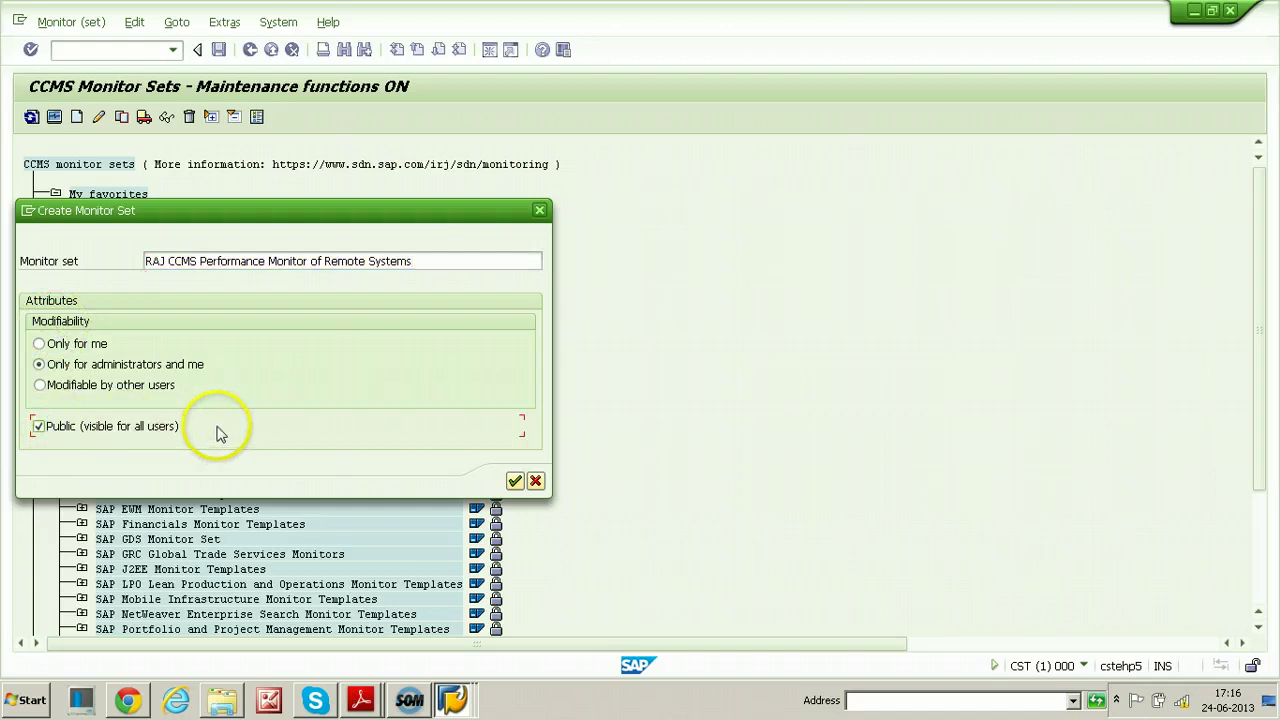
left_click(514, 482)
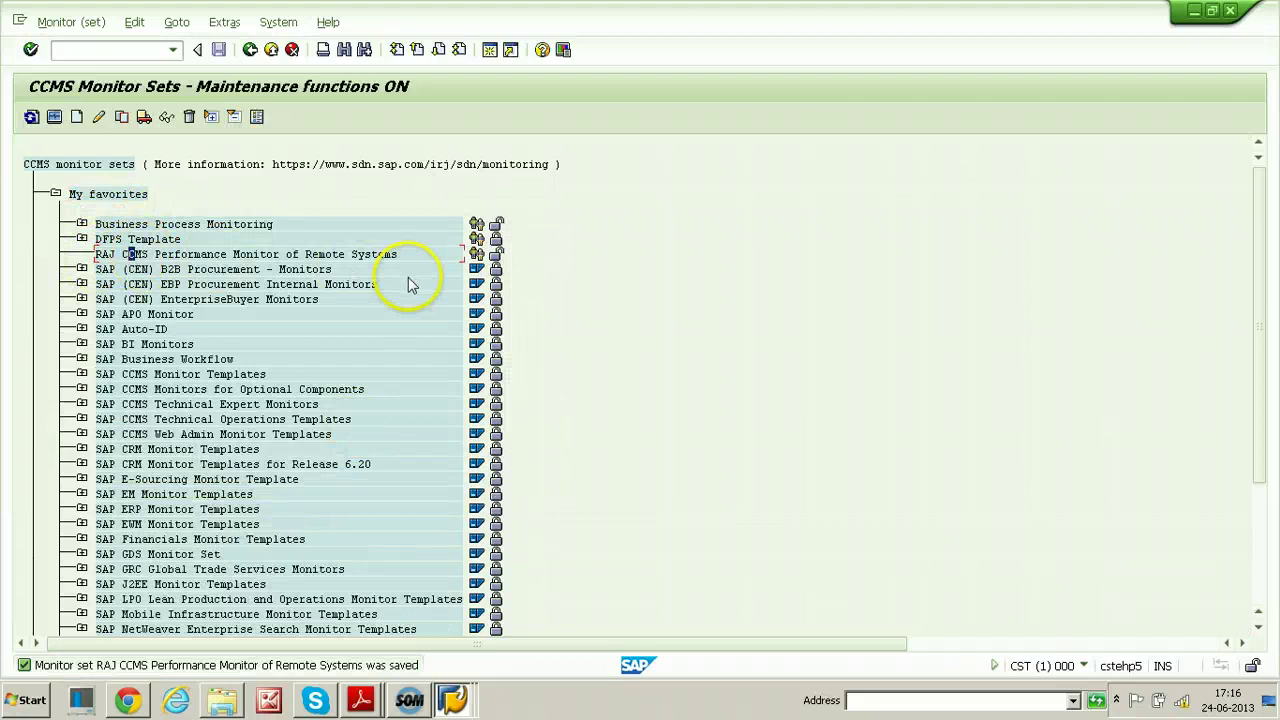
left_click(134, 255)
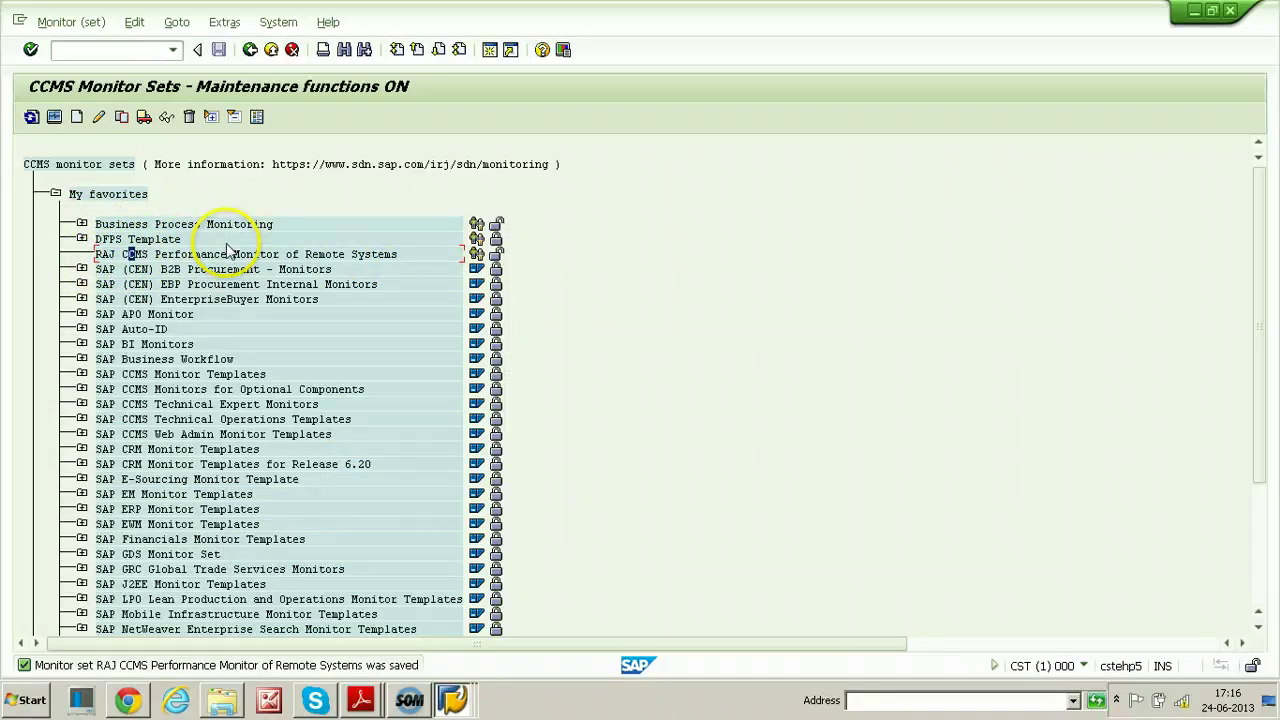
Start a new monitor in the RAJ set and expand NWQ > nwq_NWQ_00 > R3Services
left_click(77, 117)
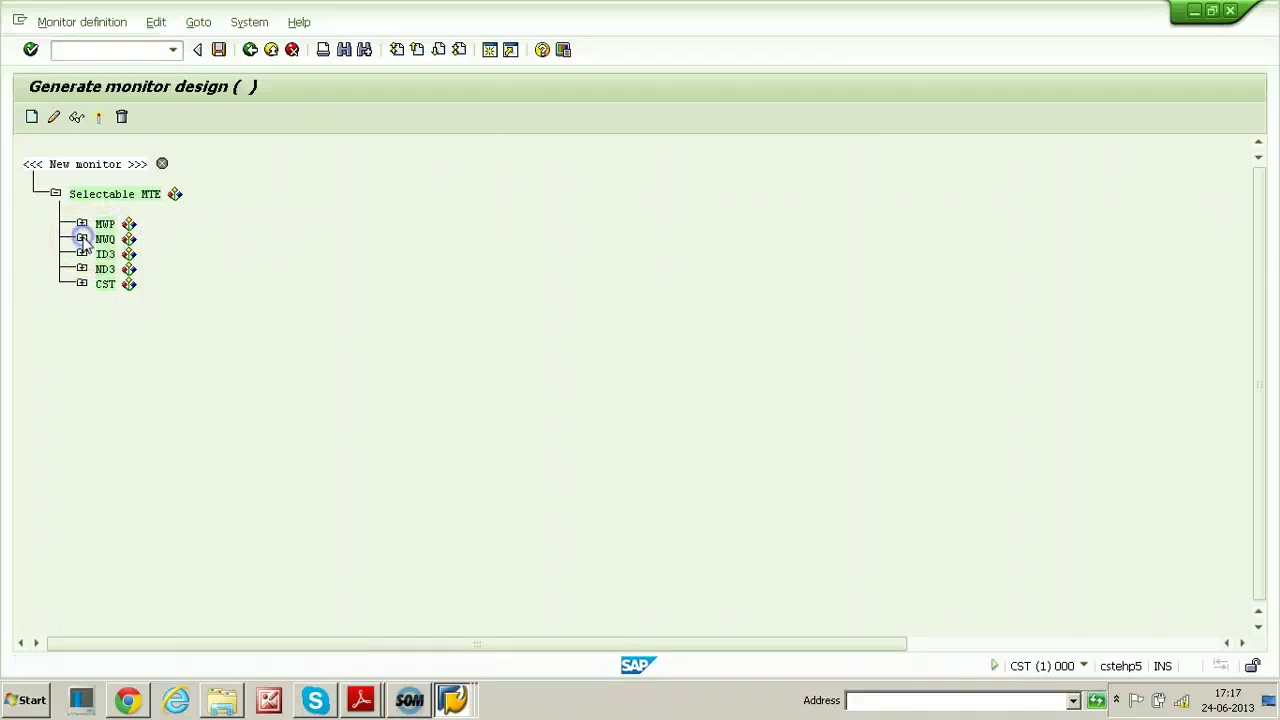
left_click(82, 239)
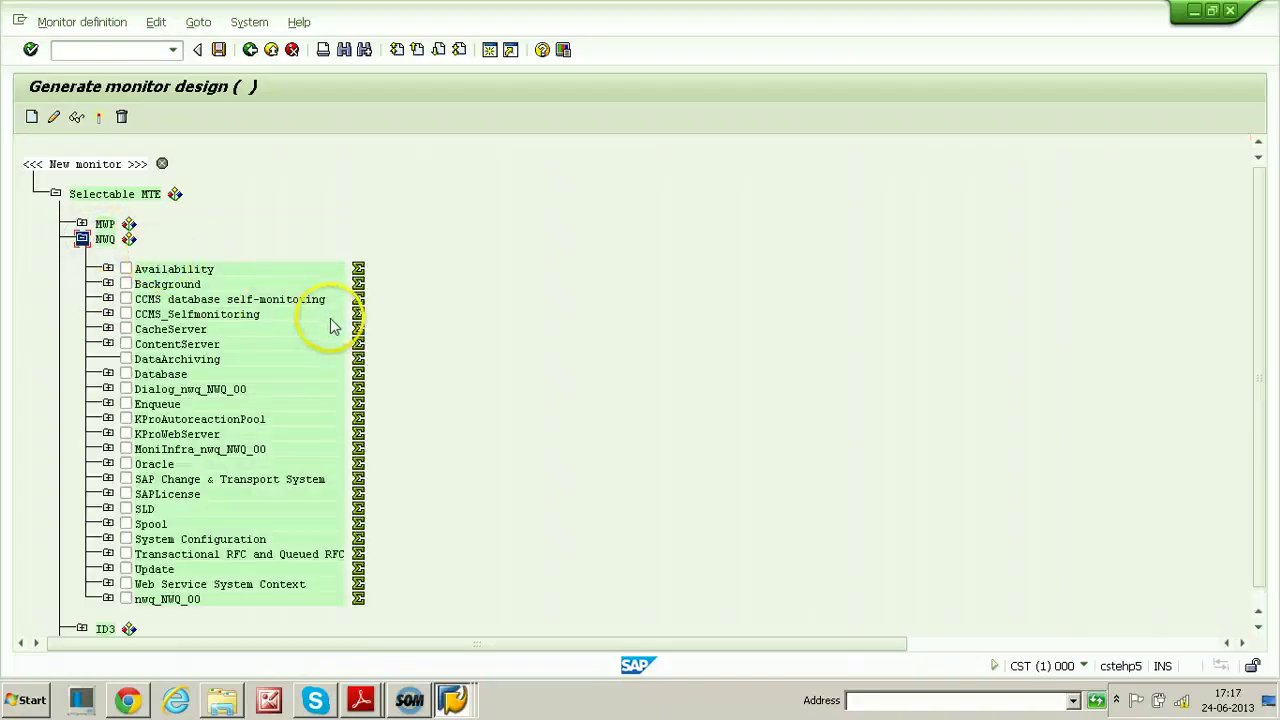
scroll(200, 290, "down", 1)
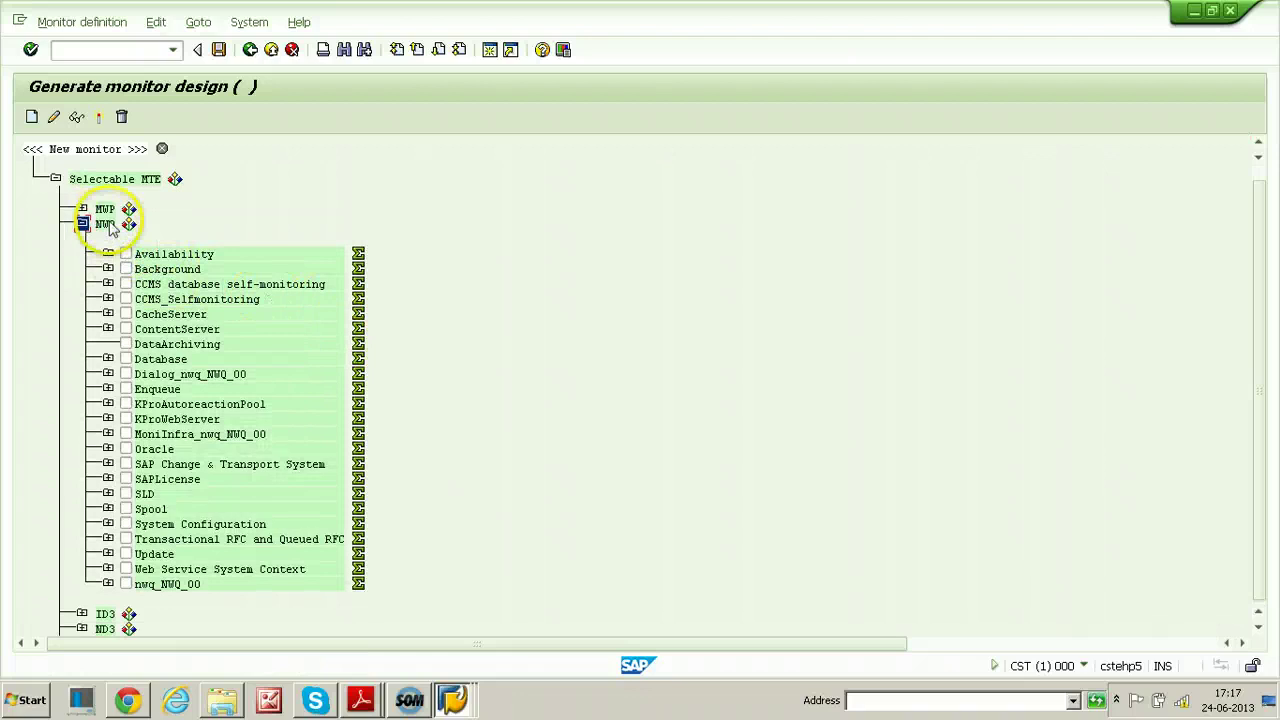
left_click(107, 584)
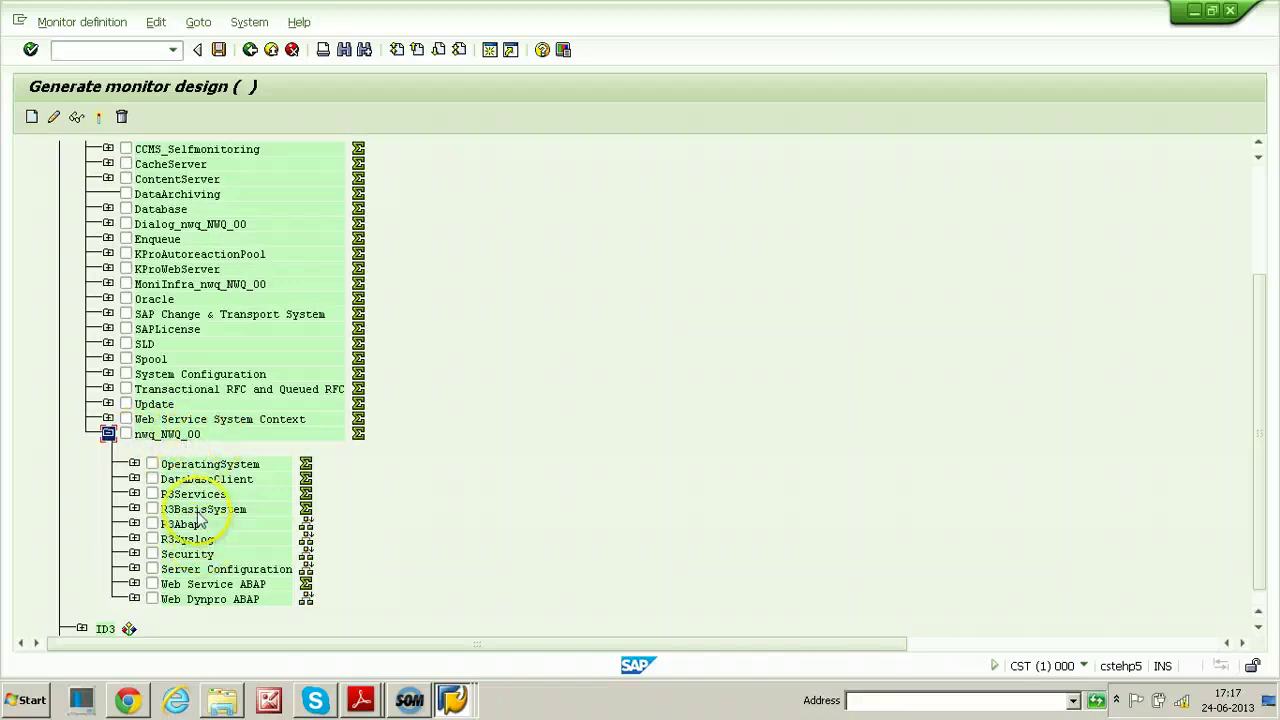
left_click(134, 494)
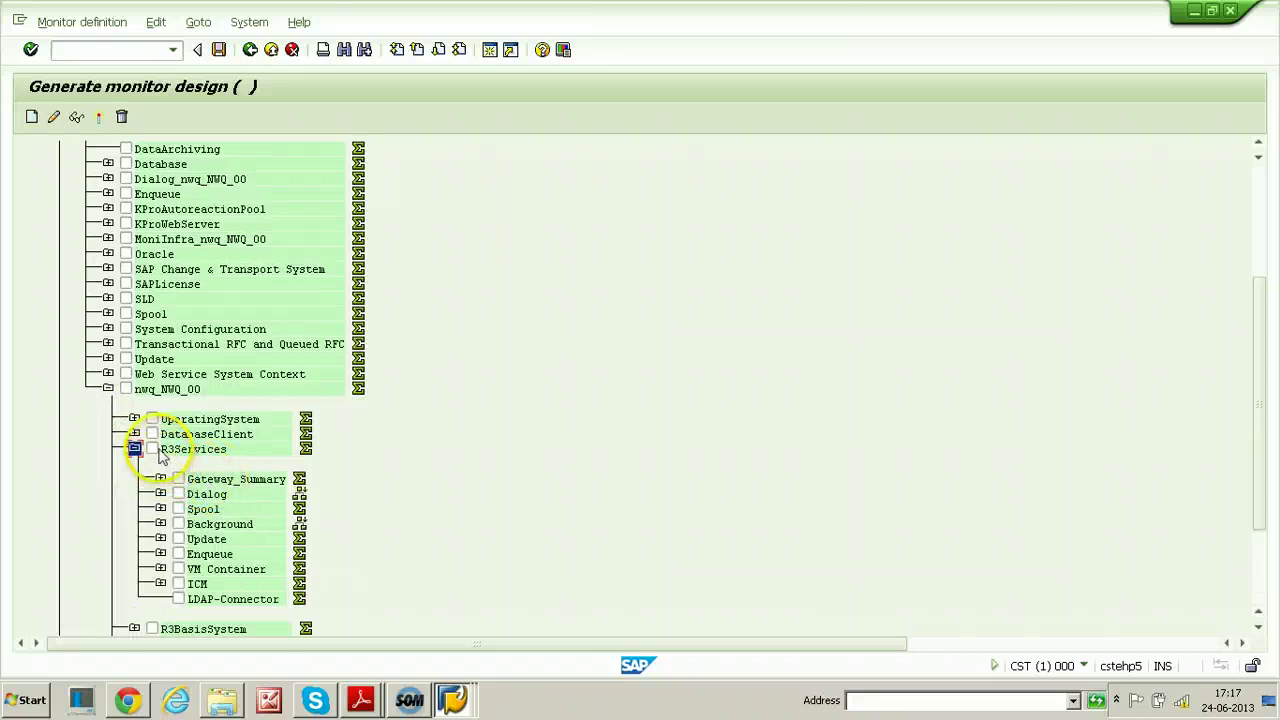
Tick the R3Services checkbox and save the monitor definition
left_click(154, 449)
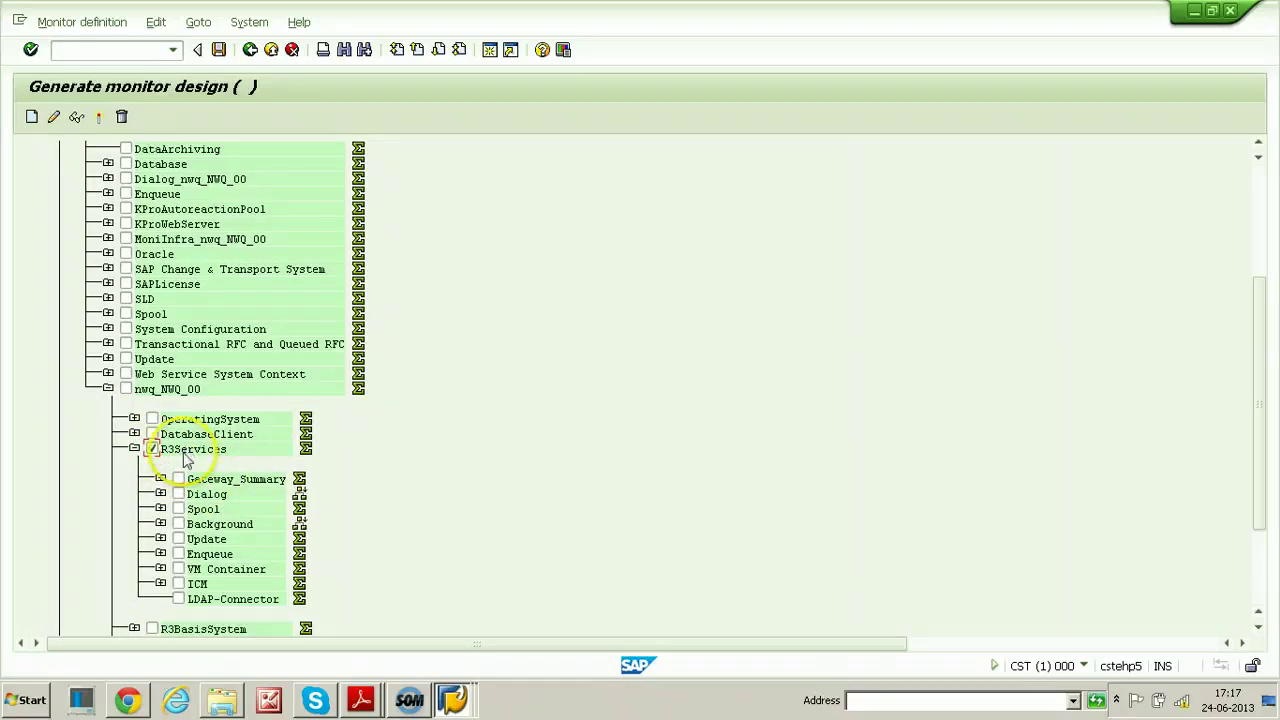
left_click(152, 449)
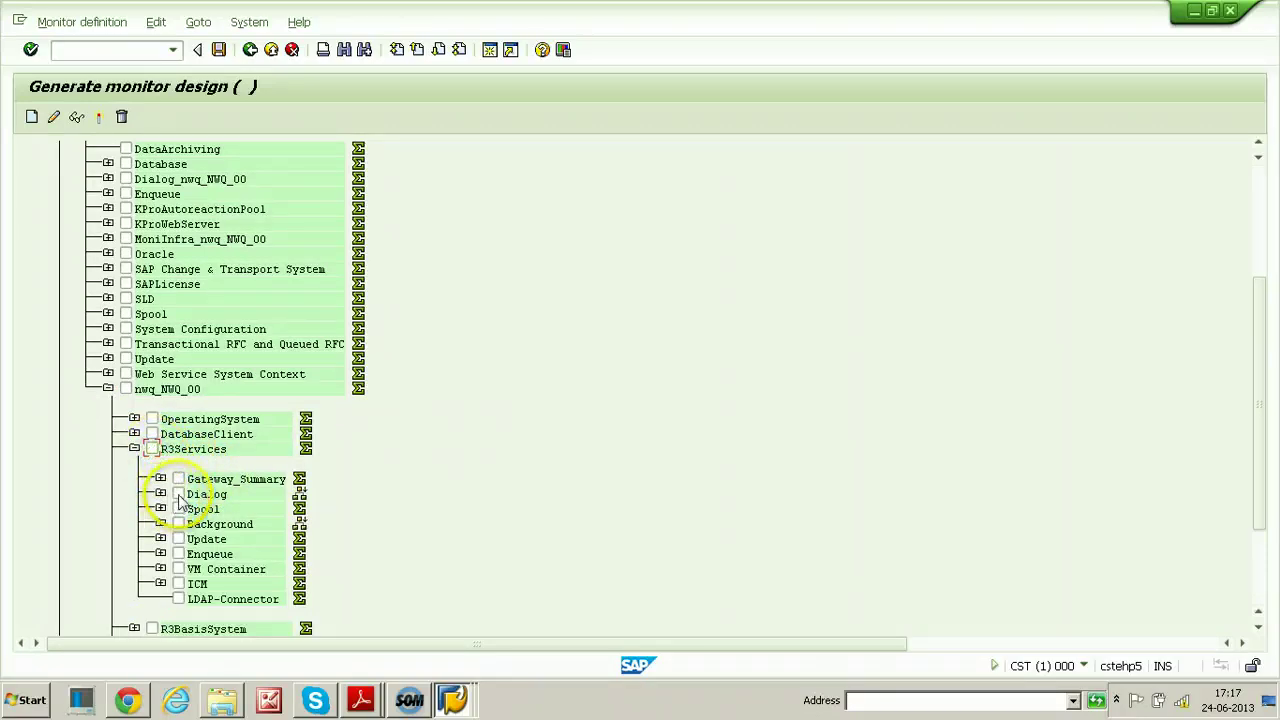
left_click(178, 494)
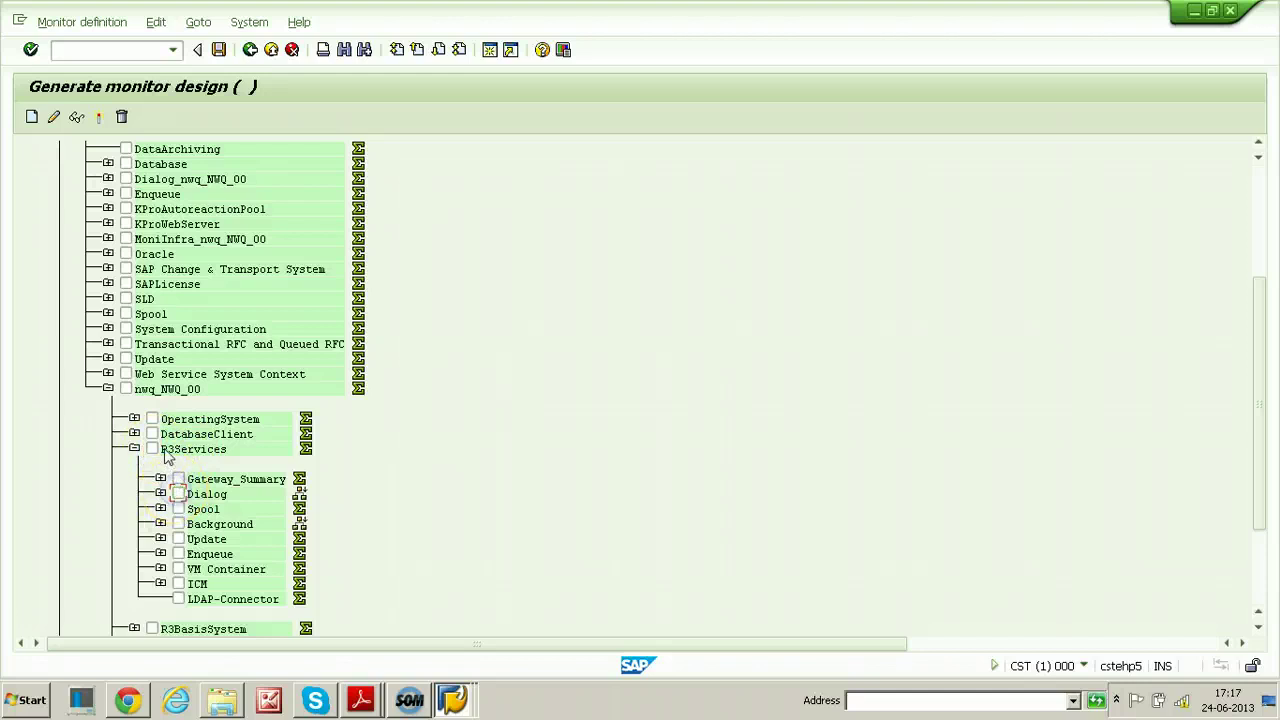
left_click(152, 449)
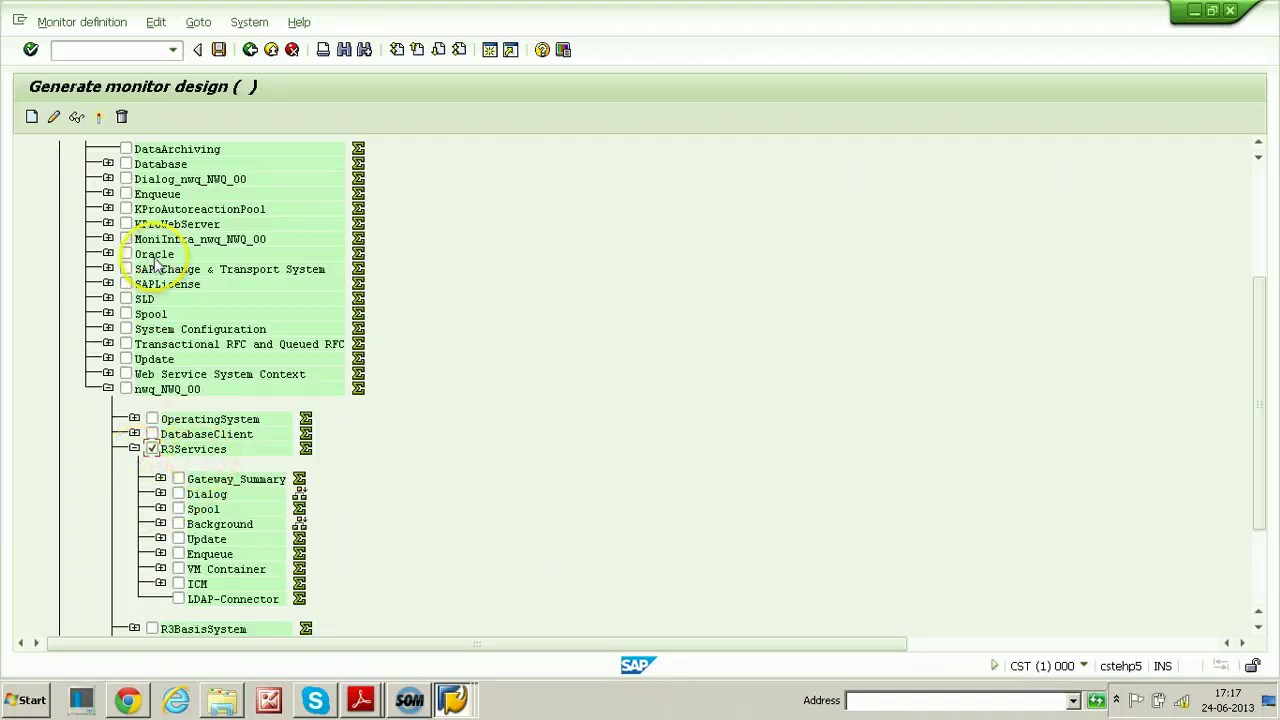
left_click(219, 50)
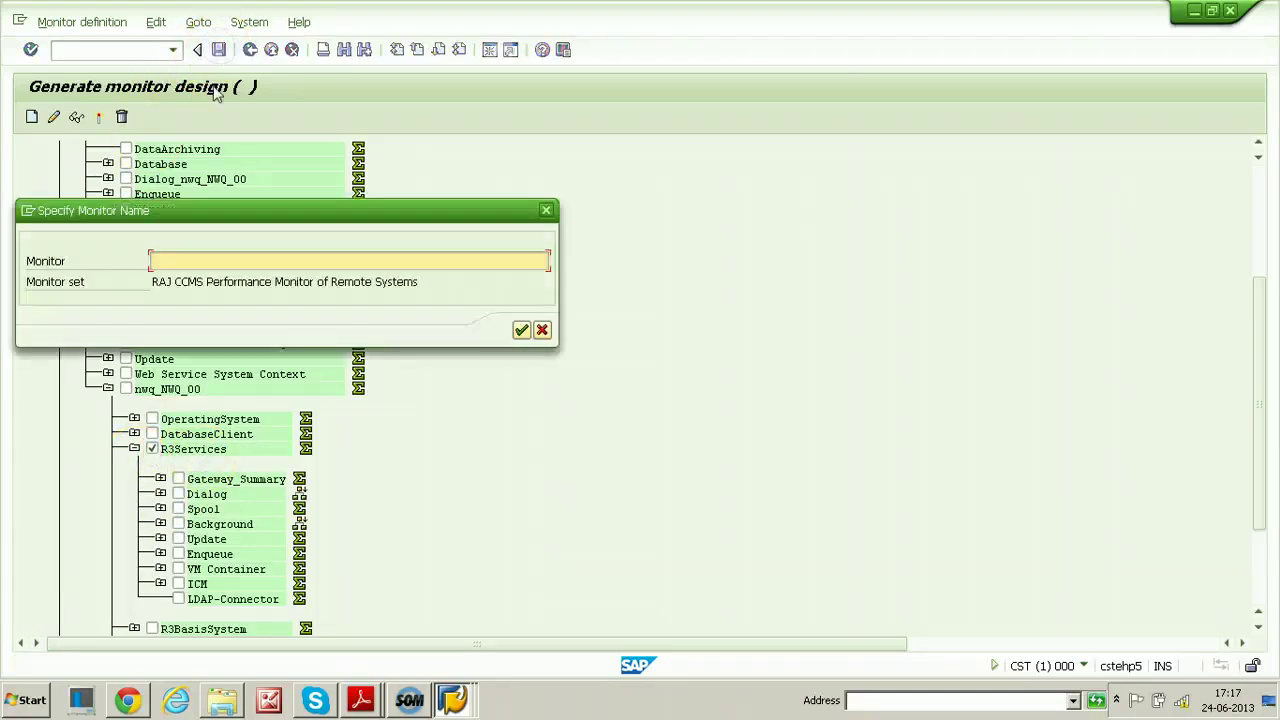
Name the monitor 'Raj R3 Services', confirm, and select it in the RAJ CCMS set
left_click(217, 261)
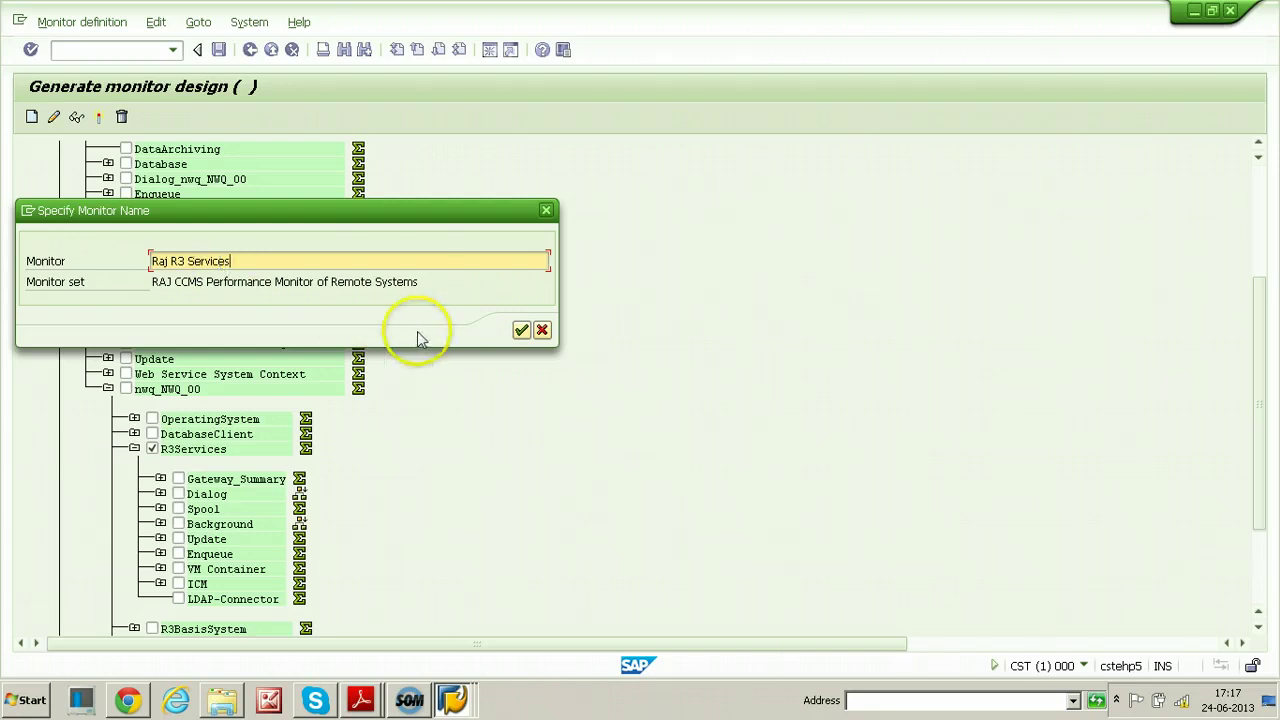
left_click(521, 331)
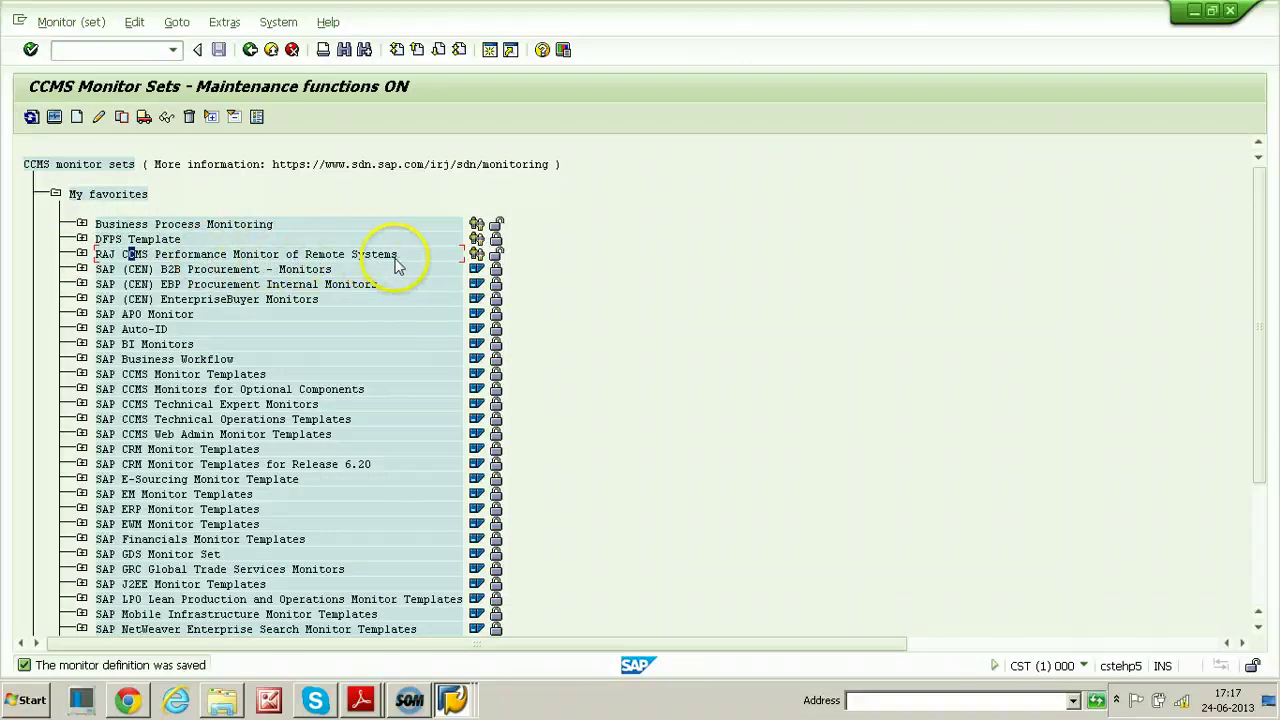
left_click(82, 254)
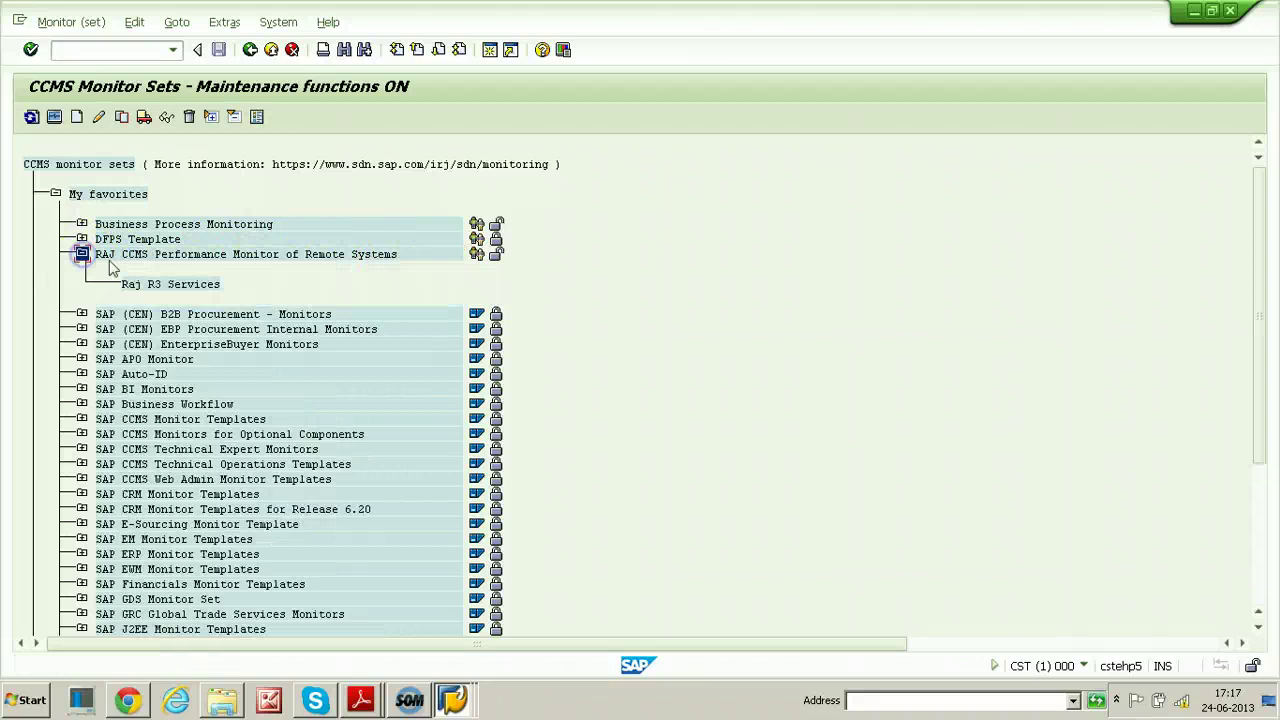
left_click(133, 286)
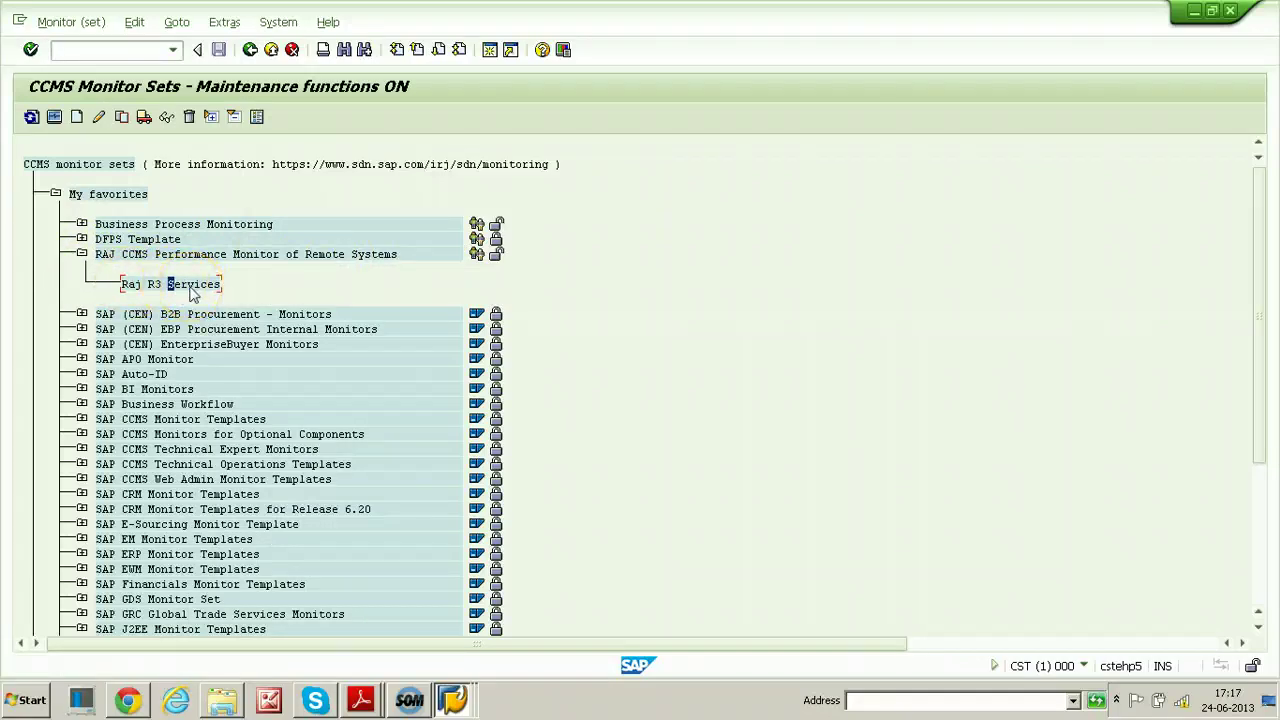
left_click(147, 290)
Open Raj R3 Services, expand NWQ R3Services > Dialog, and refresh the metric values
double_click(172, 288)
left_click(56, 240)
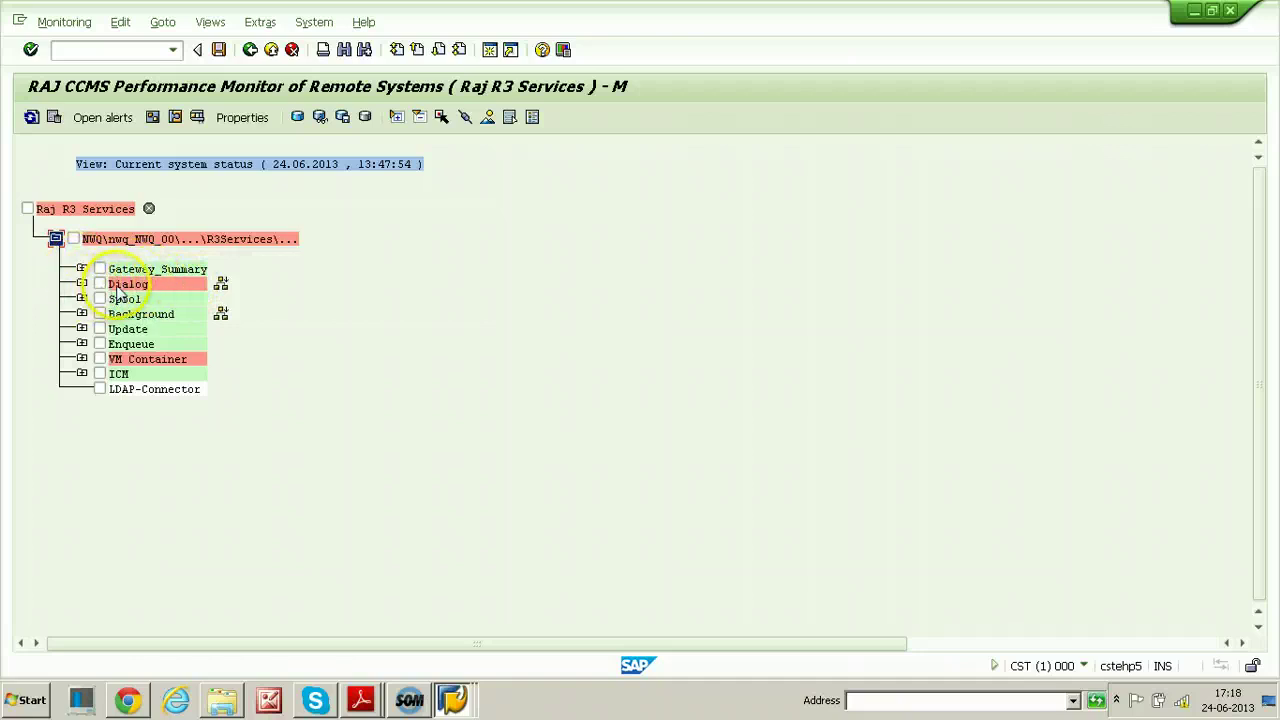
left_click(81, 284)
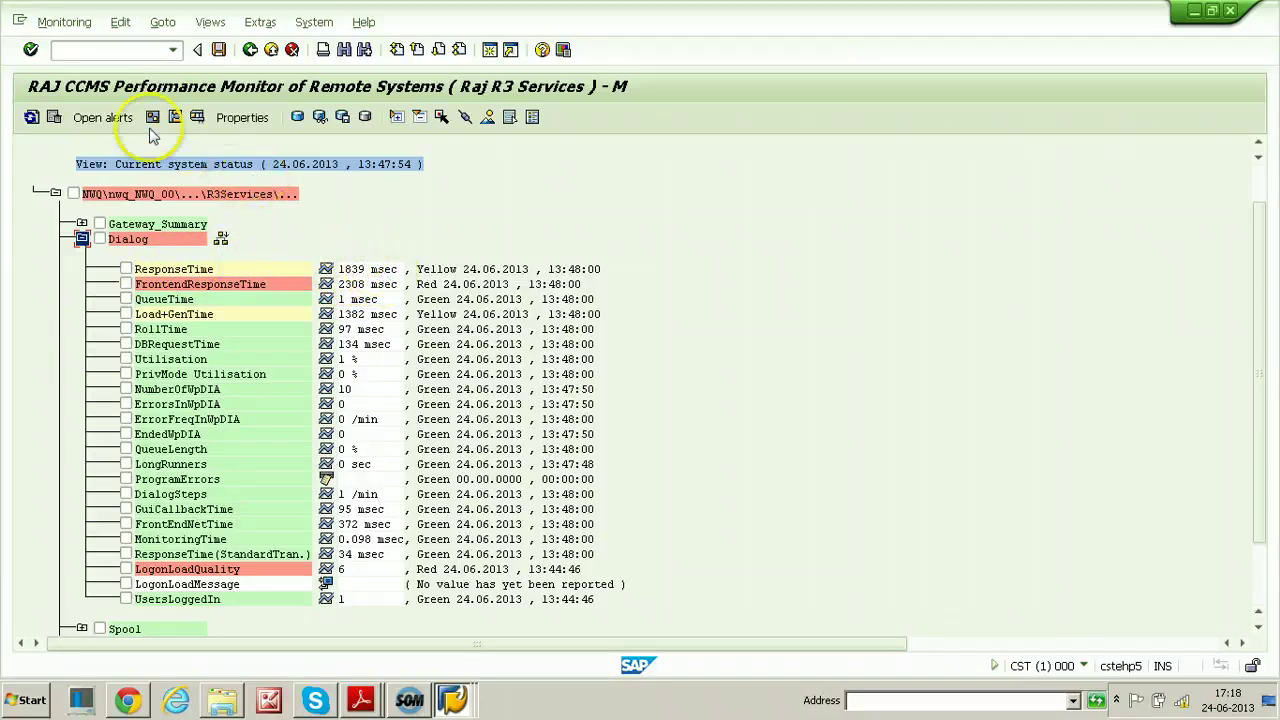
left_click(34, 119)
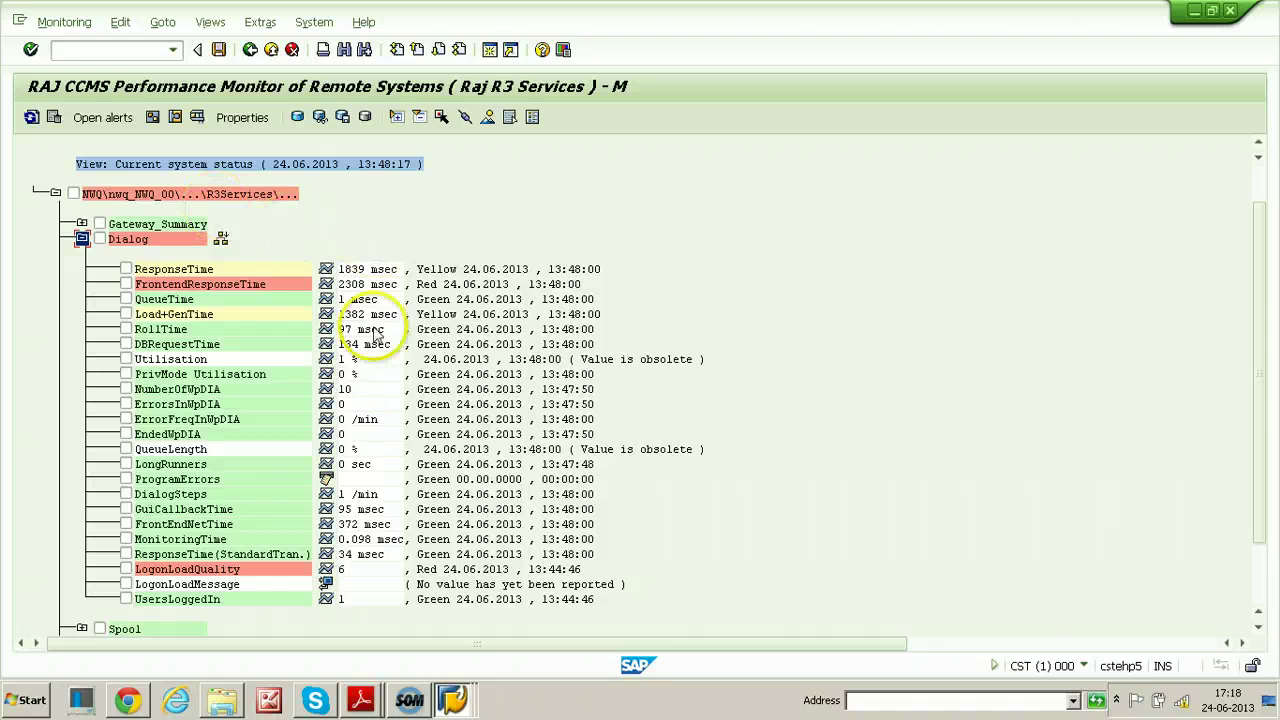
left_click(32, 118)
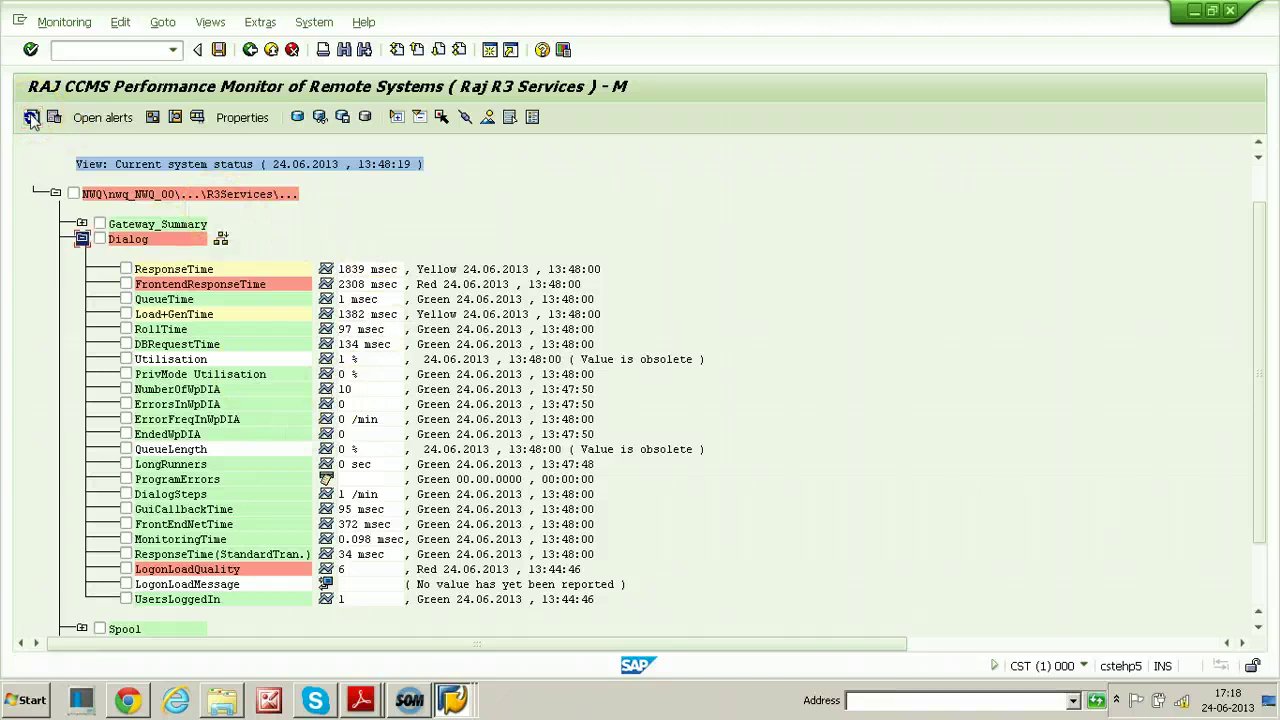
left_click(32, 118)
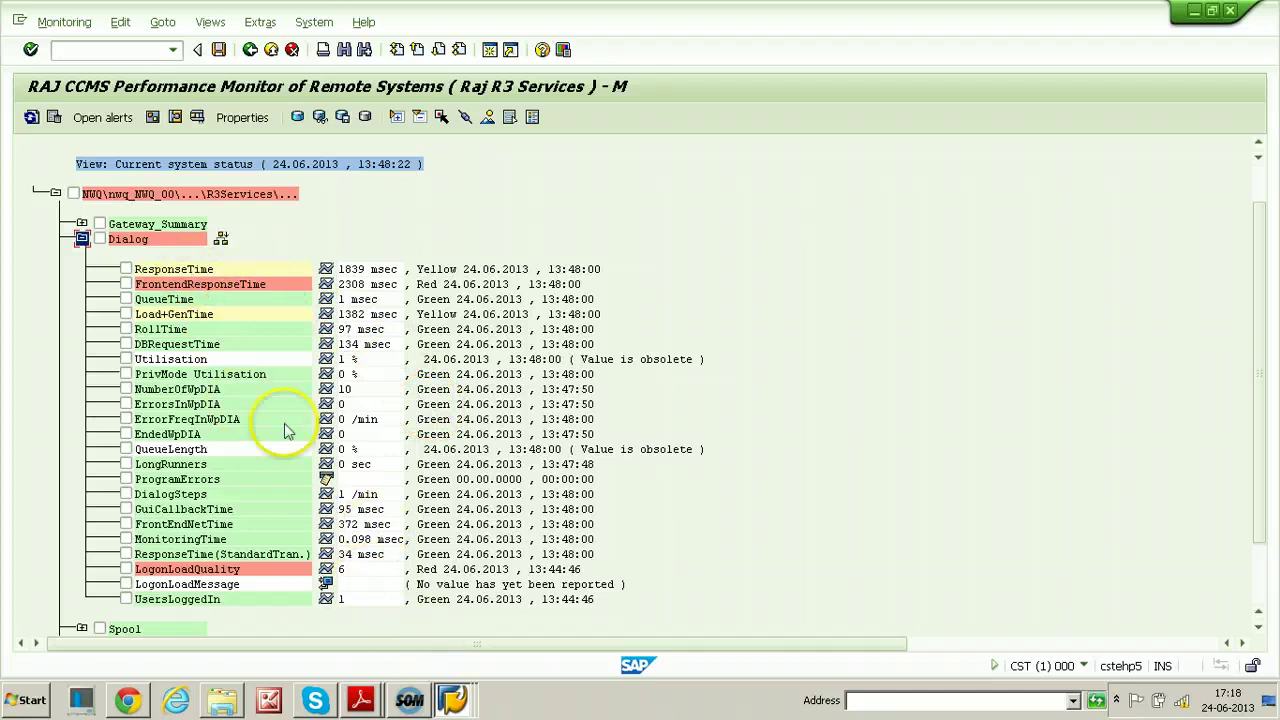
In the NWQ window, return to the main menu and run rz20
left_click(455, 695)
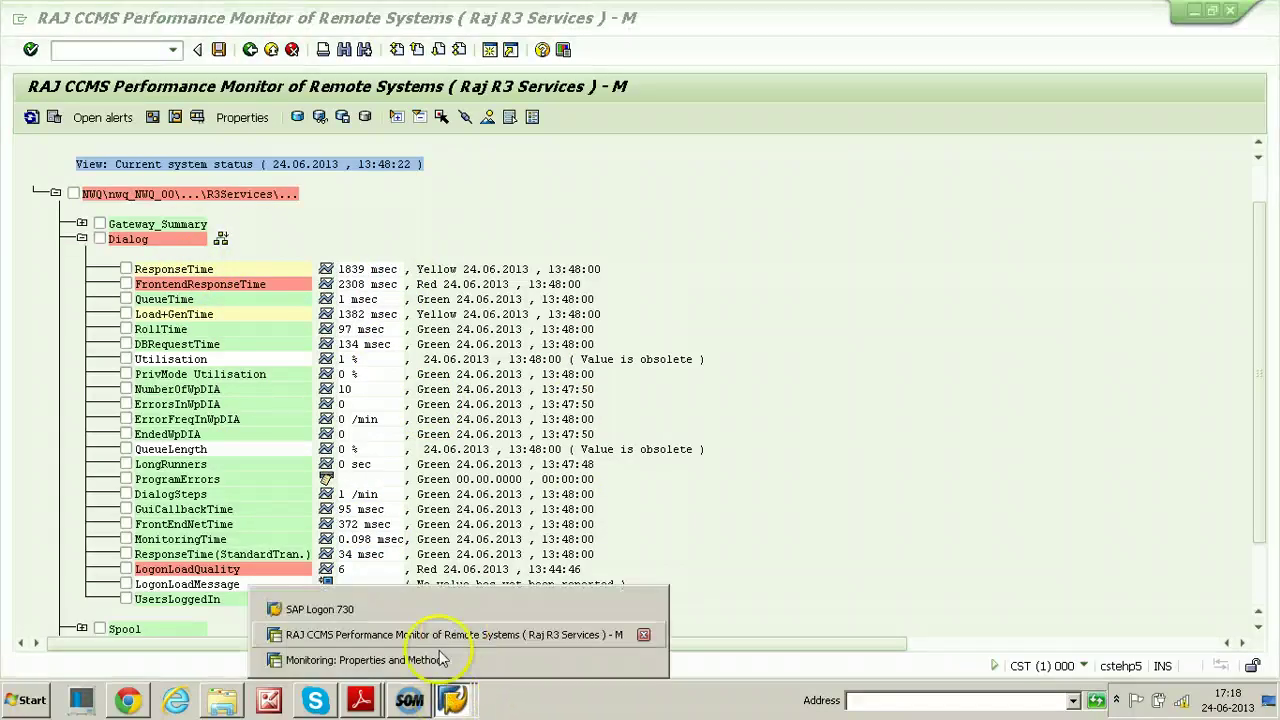
left_click(375, 660)
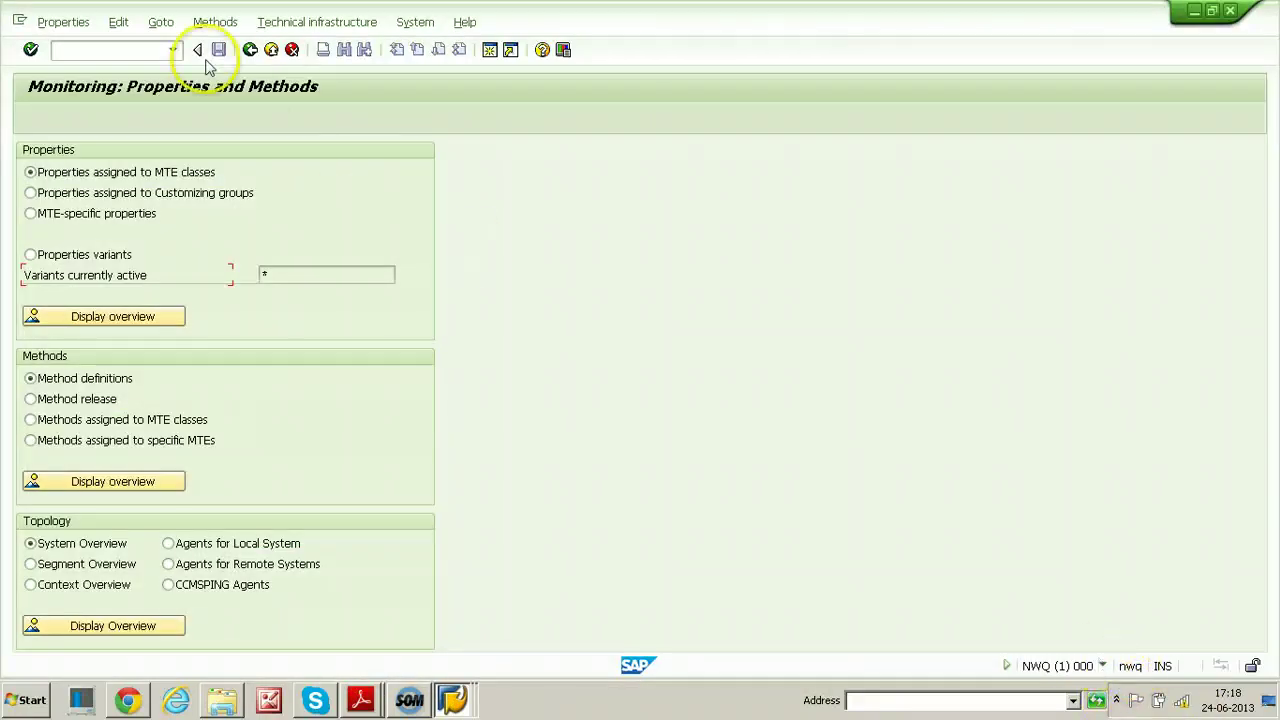
left_click(60, 25)
left_click(66, 155)
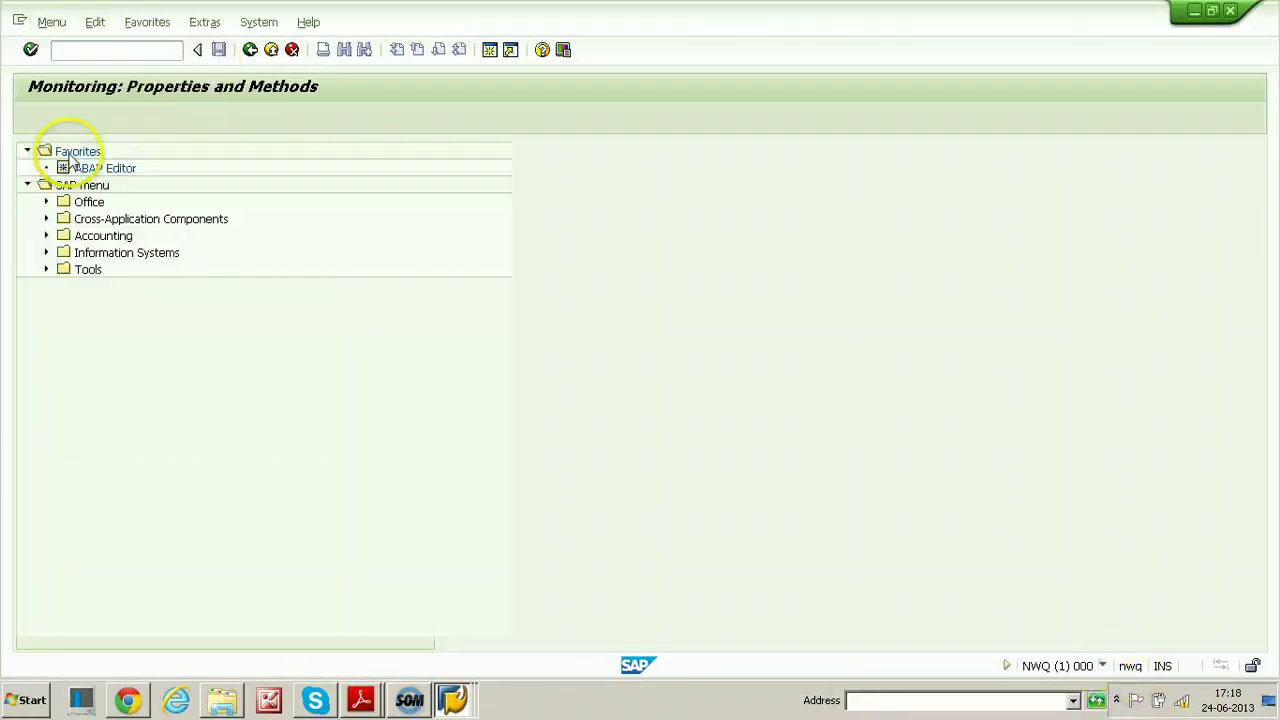
type("r")
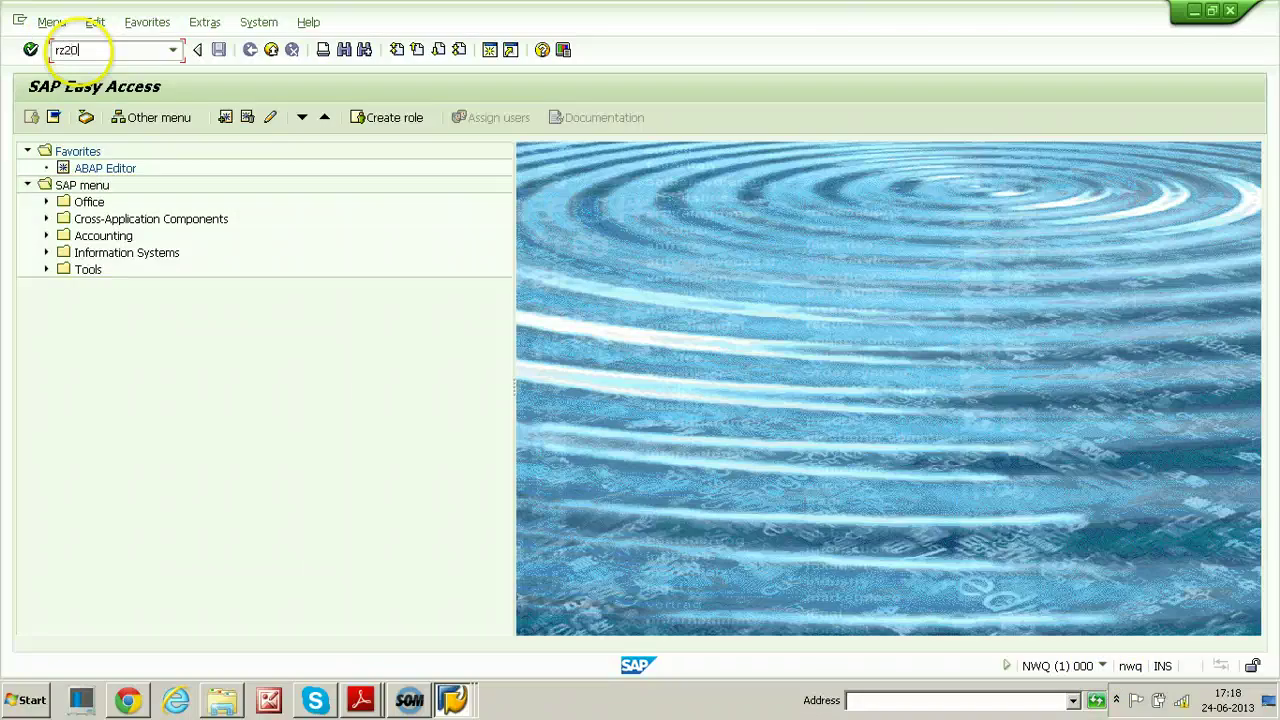
type("z20")
key("Return")
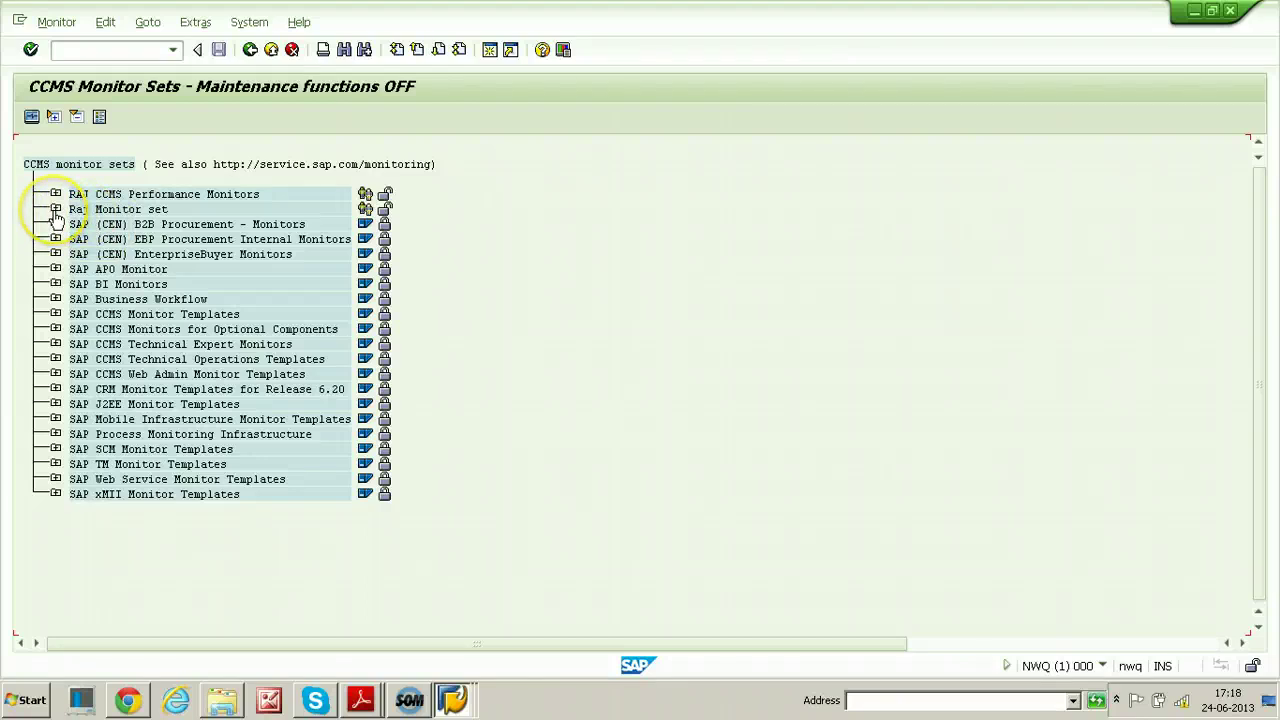
Open the Entire System monitor from SAP CCMS Monitor Templates
left_click(55, 209)
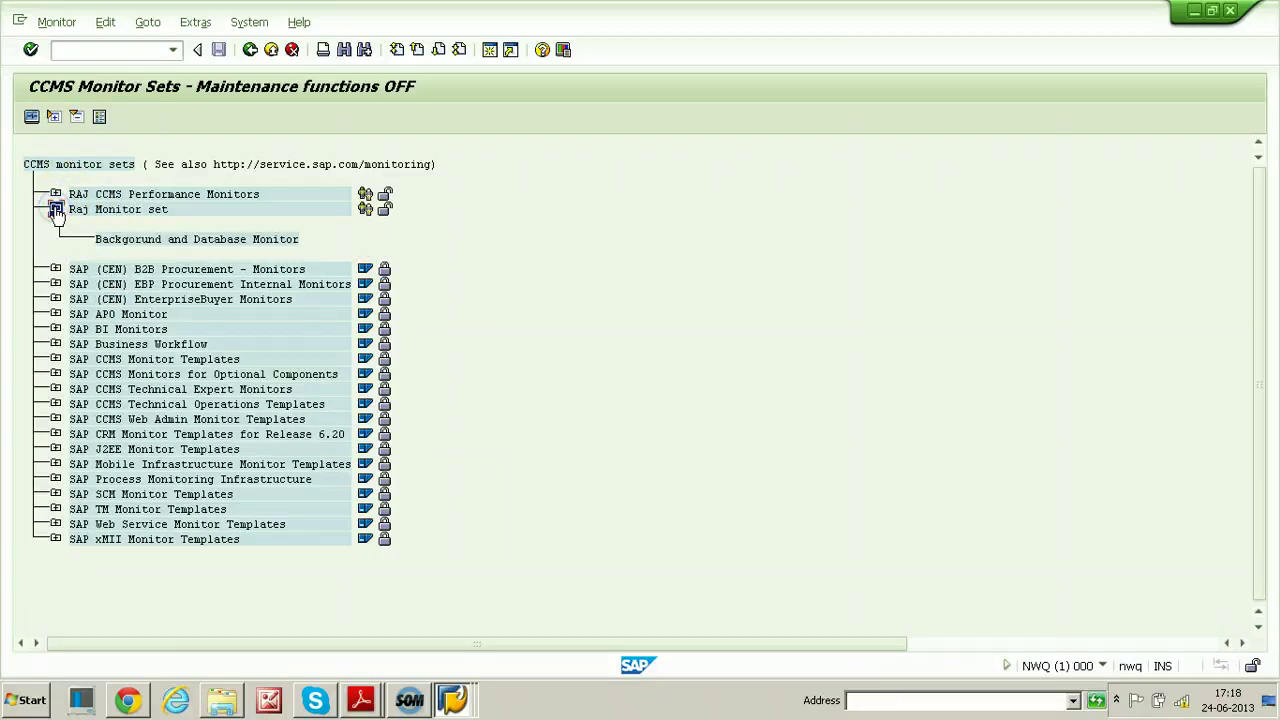
left_click(55, 194)
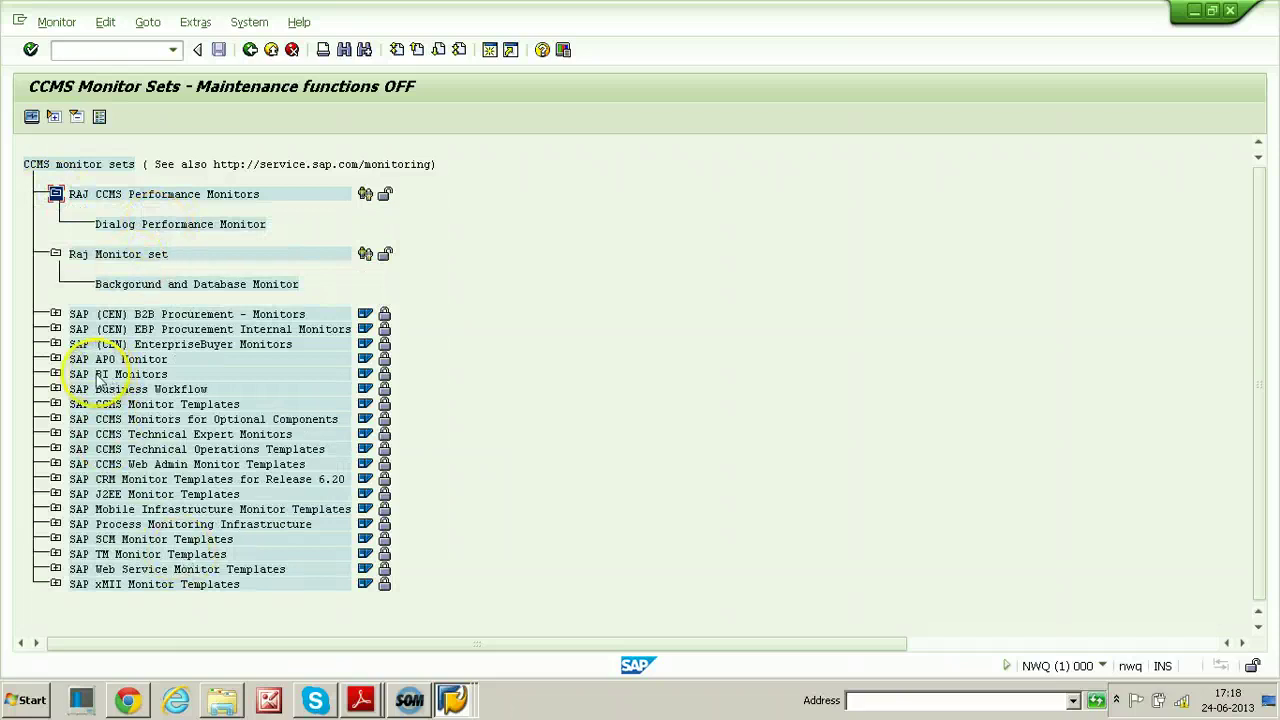
left_click(134, 404)
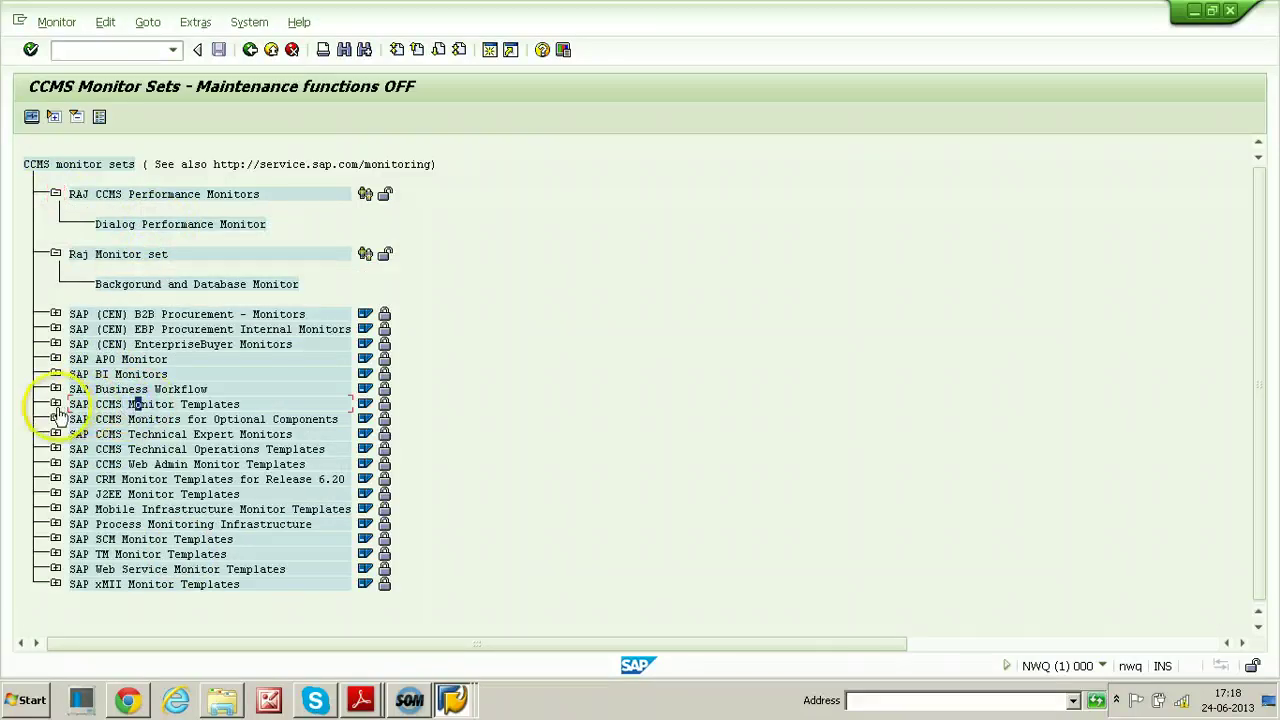
left_click(55, 404)
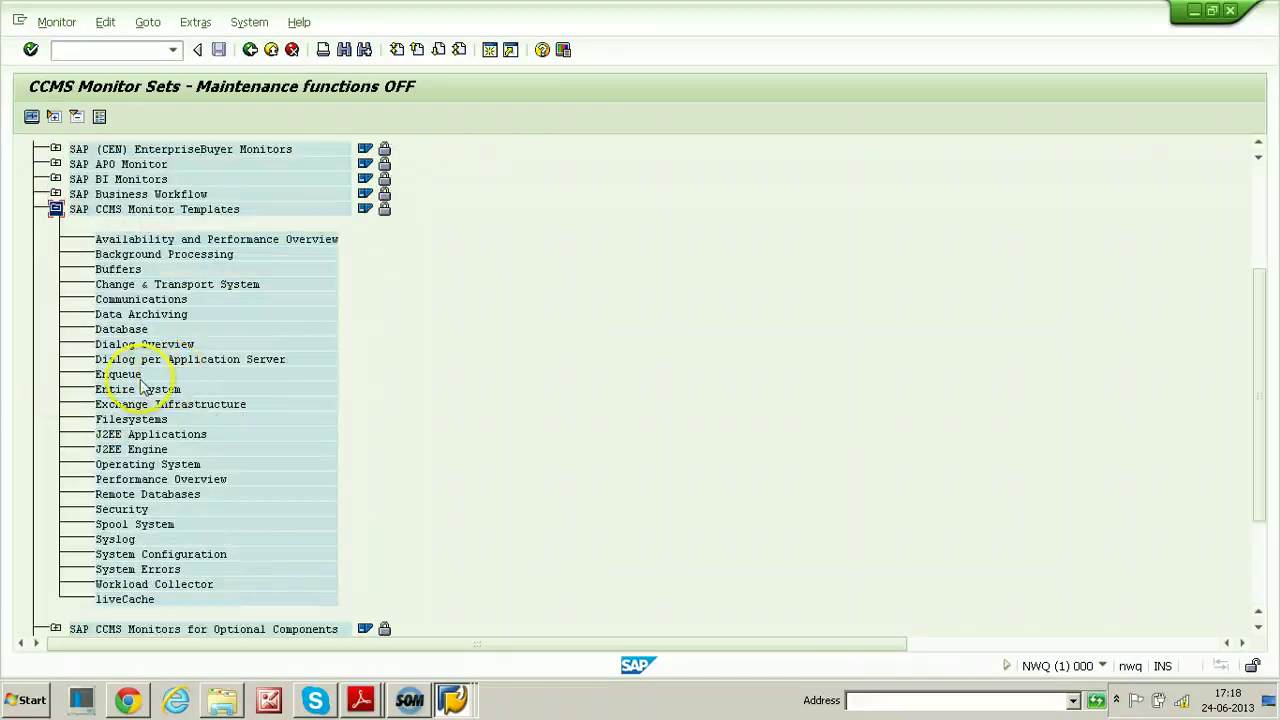
double_click(125, 391)
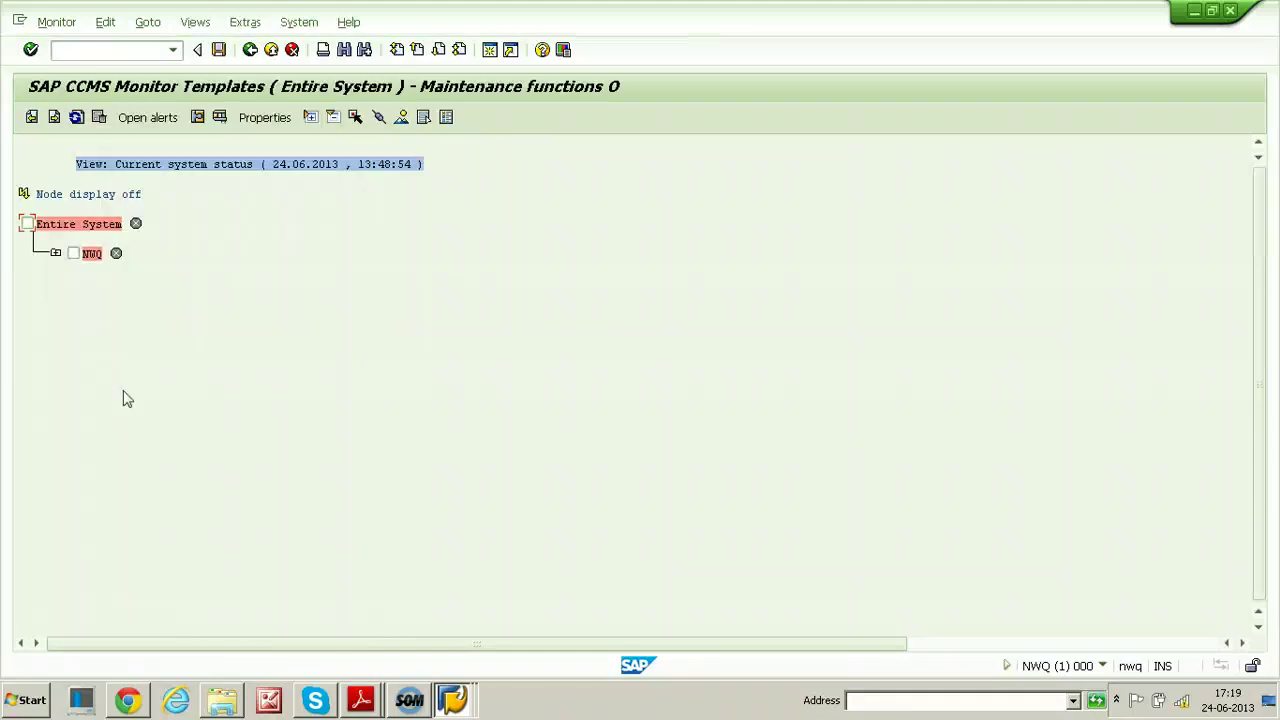
Expand NWQ > R/3 Services > Dialog > nwq_NWQ_00, refresh, then return to Raj R3 Services
left_click(56, 254)
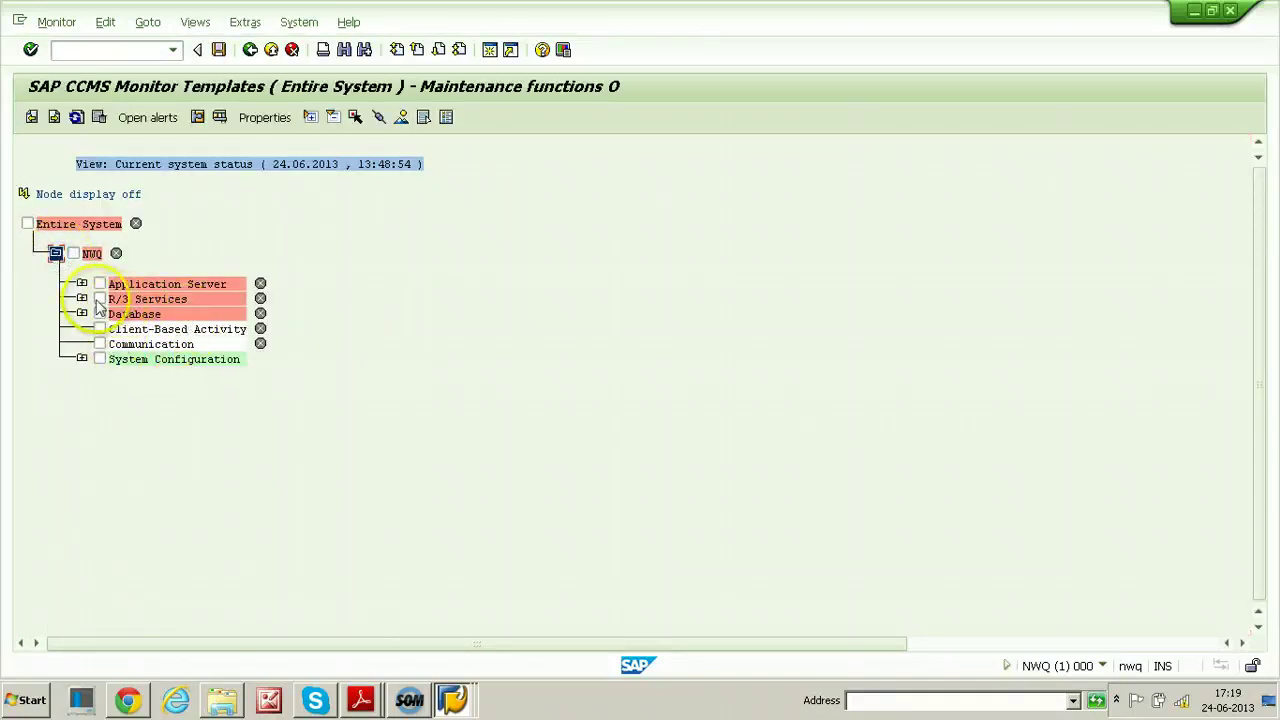
left_click(82, 299)
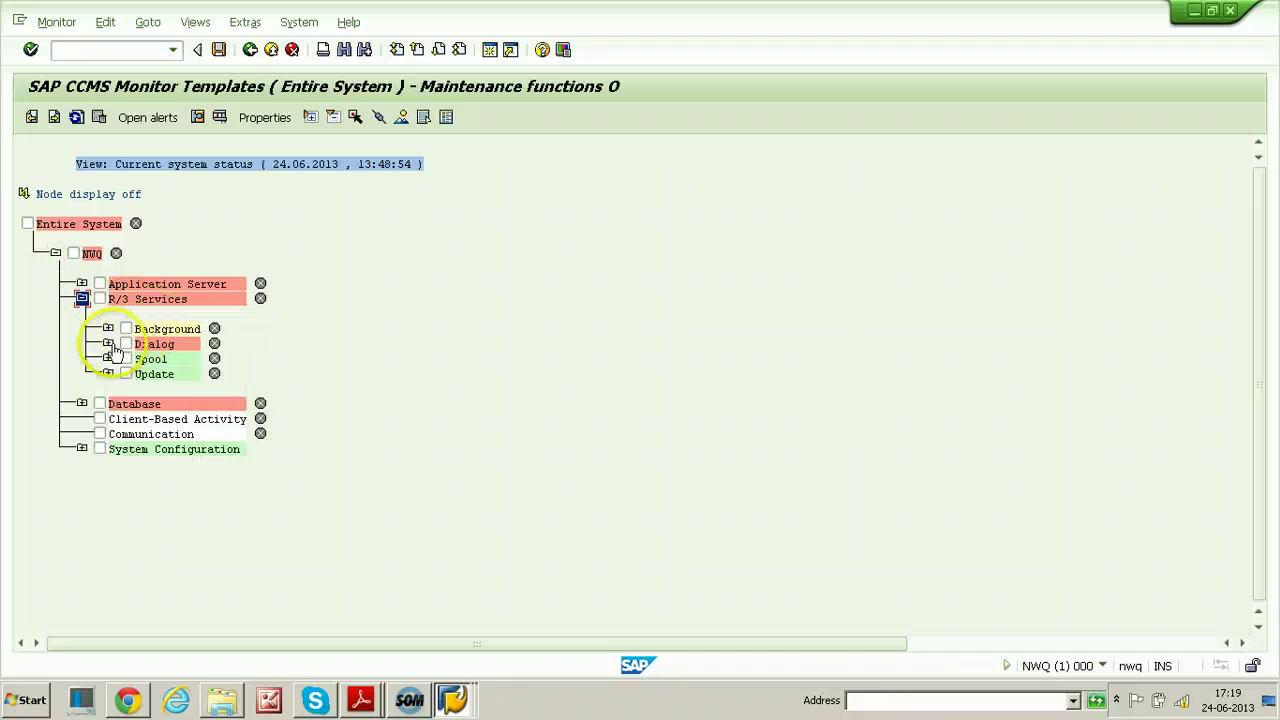
left_click(108, 343)
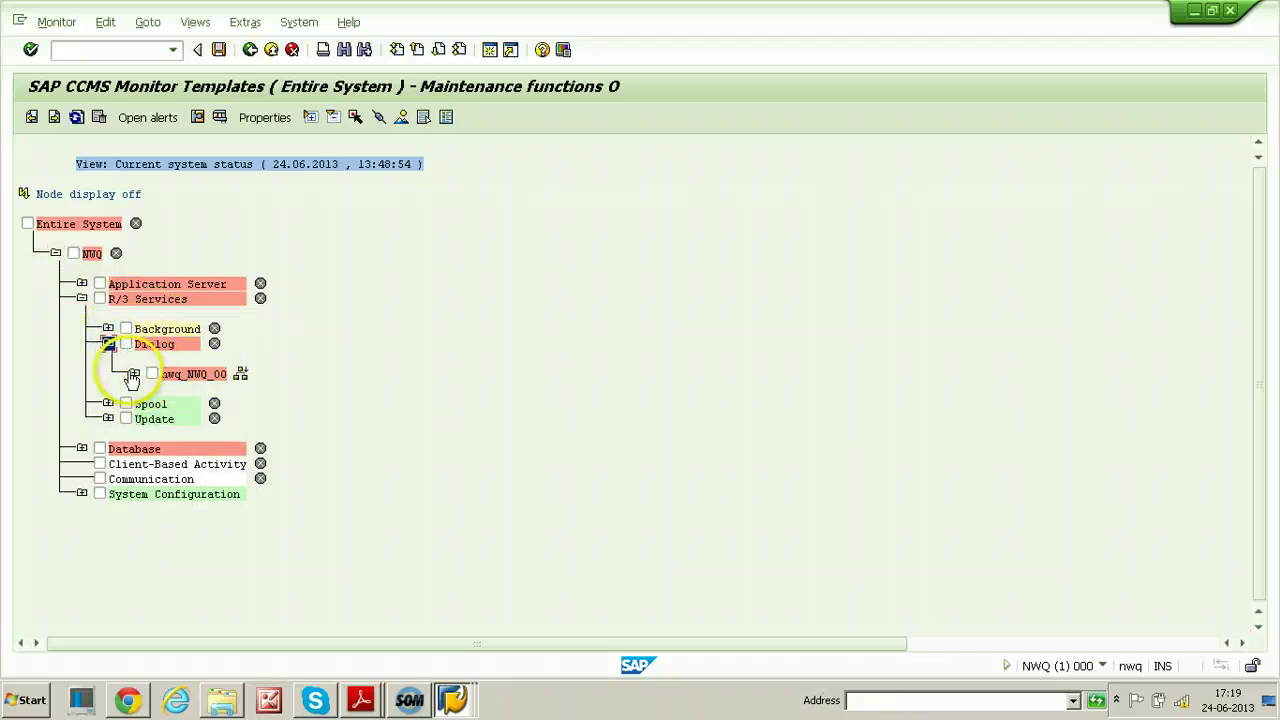
left_click(134, 373)
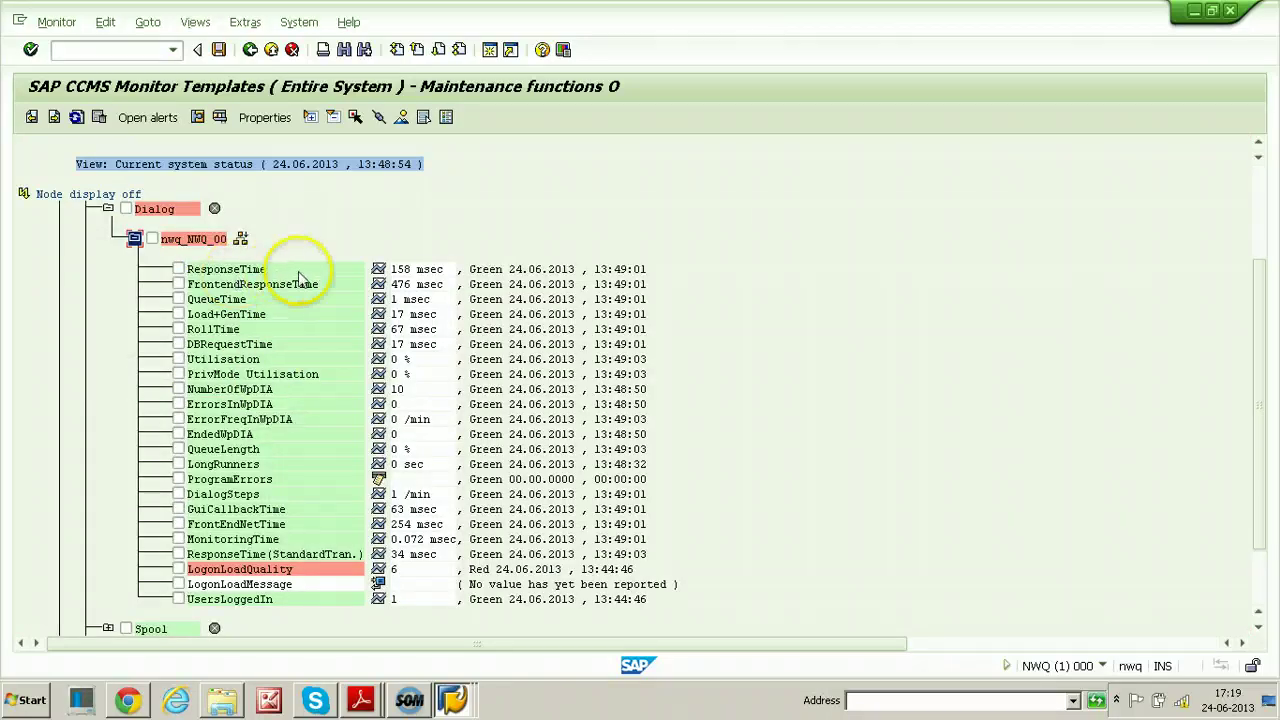
left_click(76, 117)
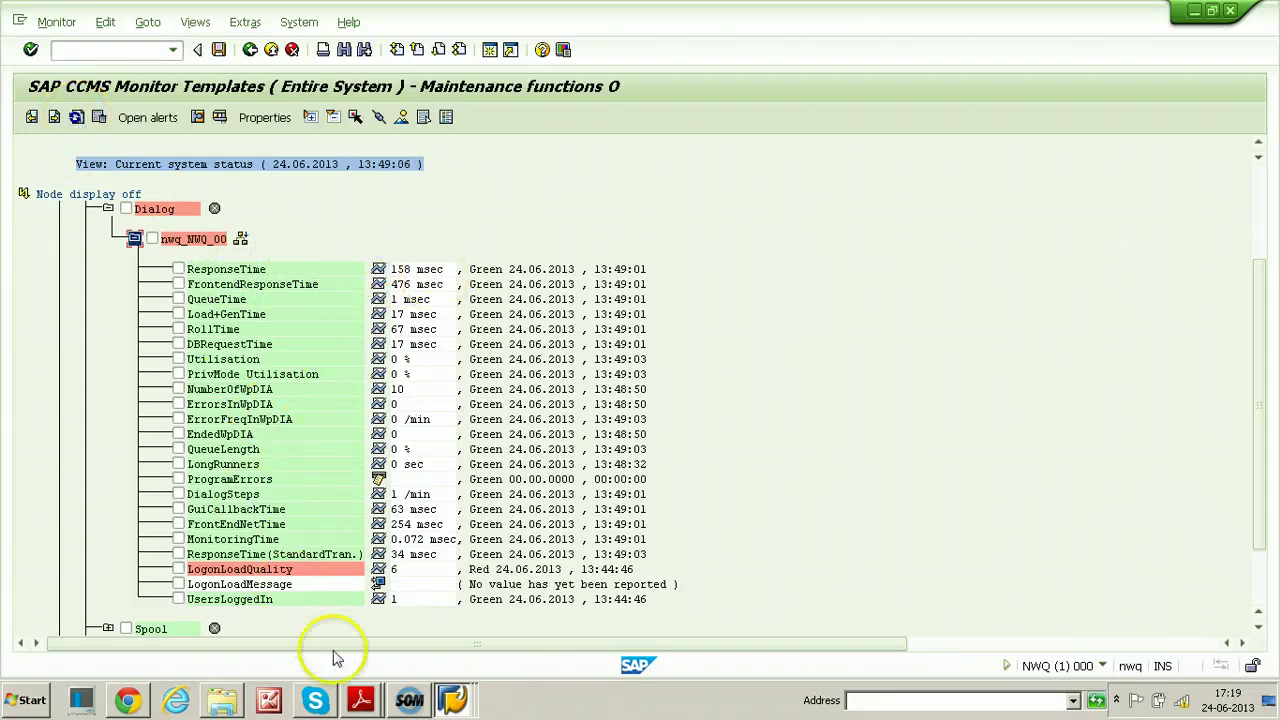
left_click(452, 700)
left_click(428, 634)
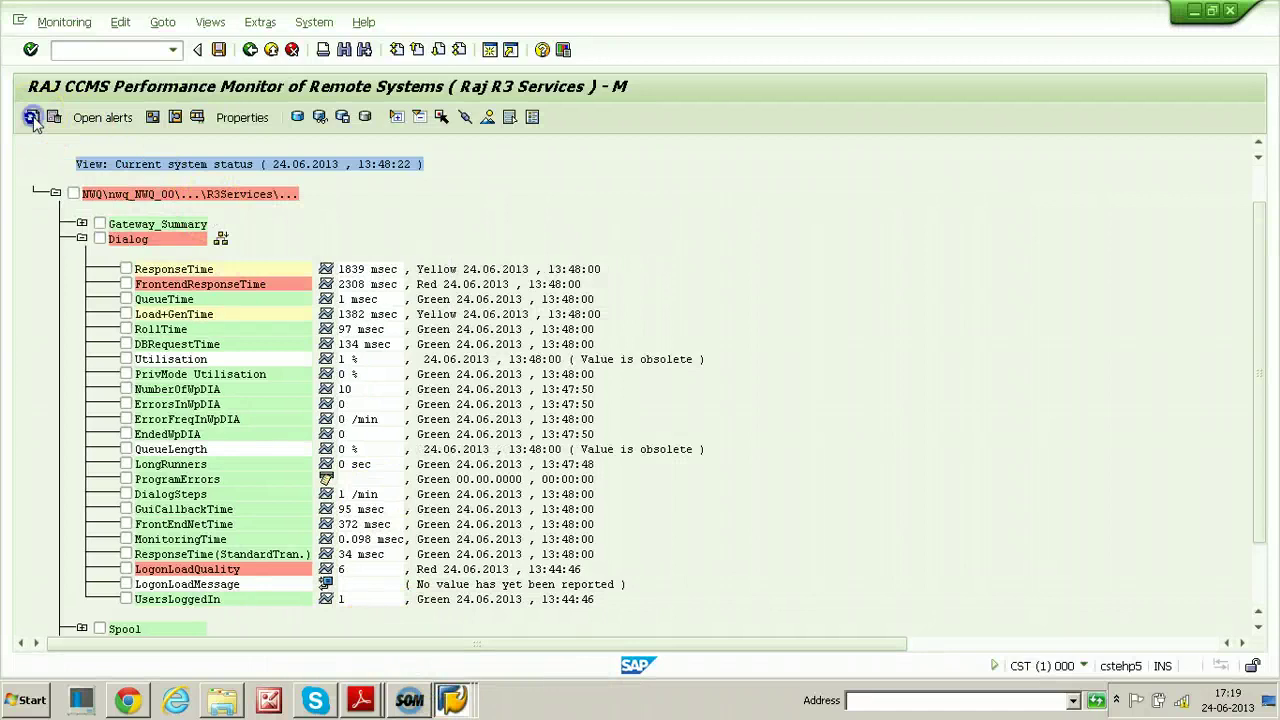
Refresh Raj R3 Services to 13:49:16, showing FrontendResponseTime 476 msec in green
left_click(31, 117)
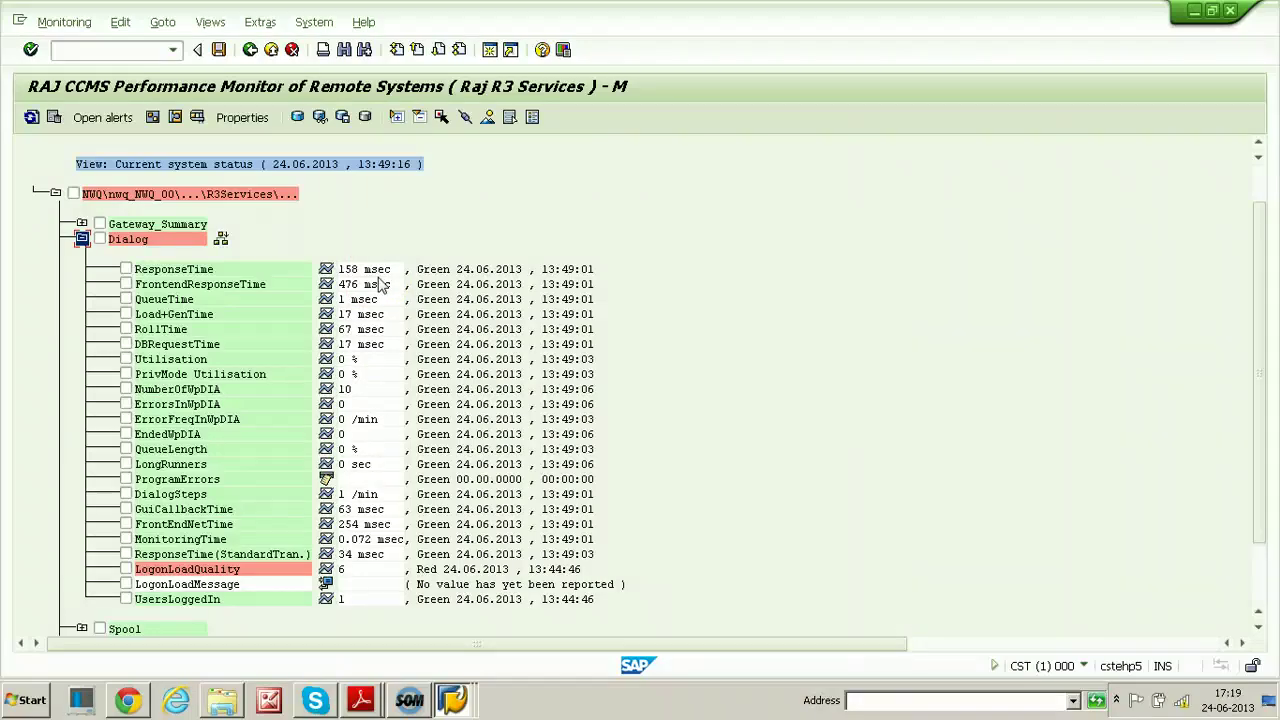
left_click(238, 260)
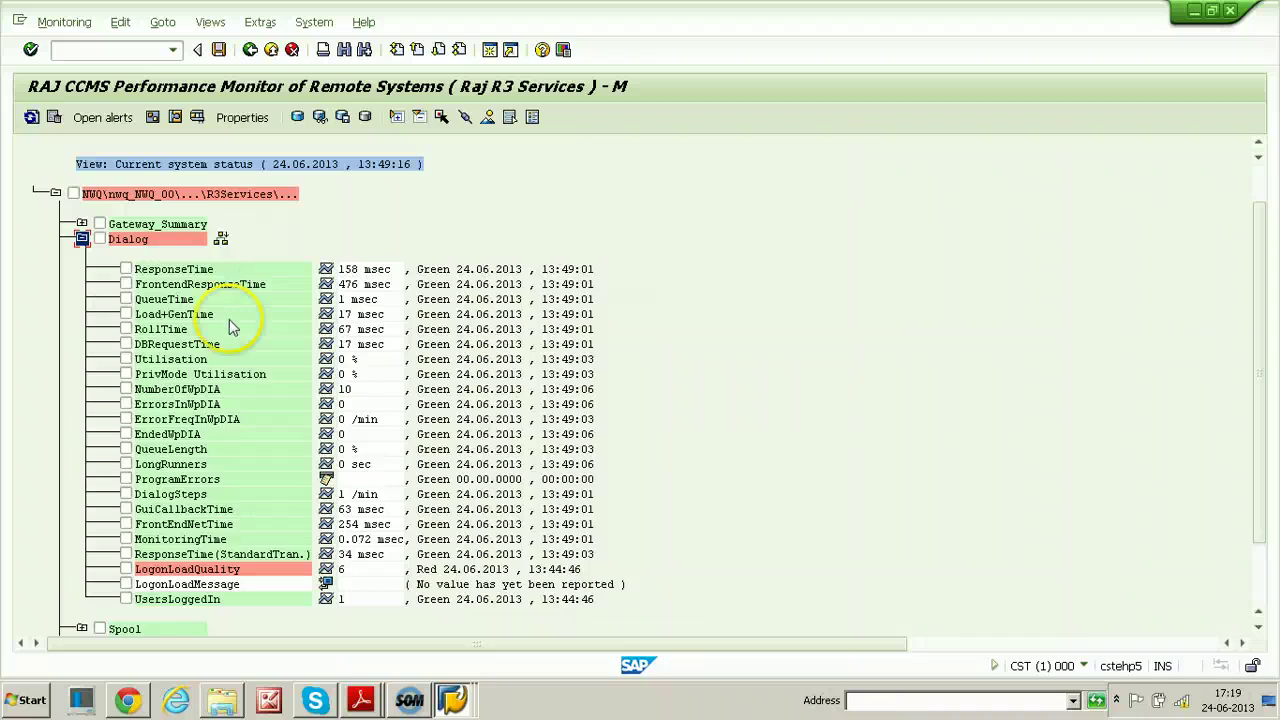
left_click(658, 698)
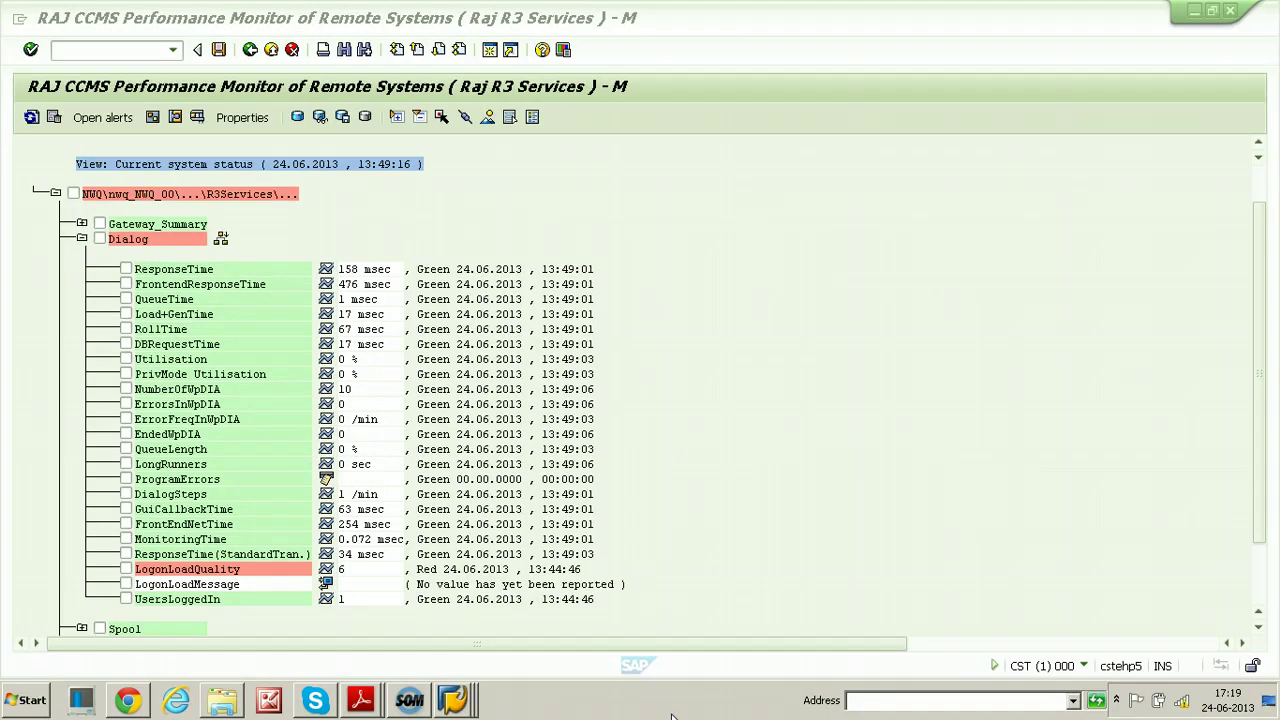